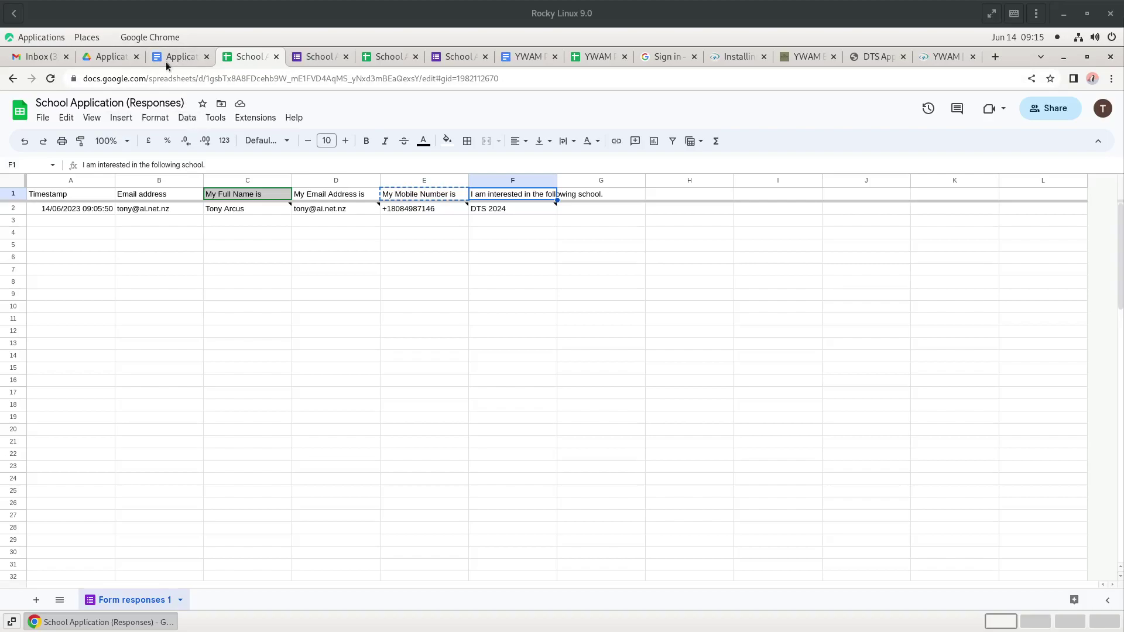
- Glance at the School Application form, then bring up the Extensions > Autocrat submenu in the responses sheet
{"action": "left_click", "coordinate": [317, 59]}
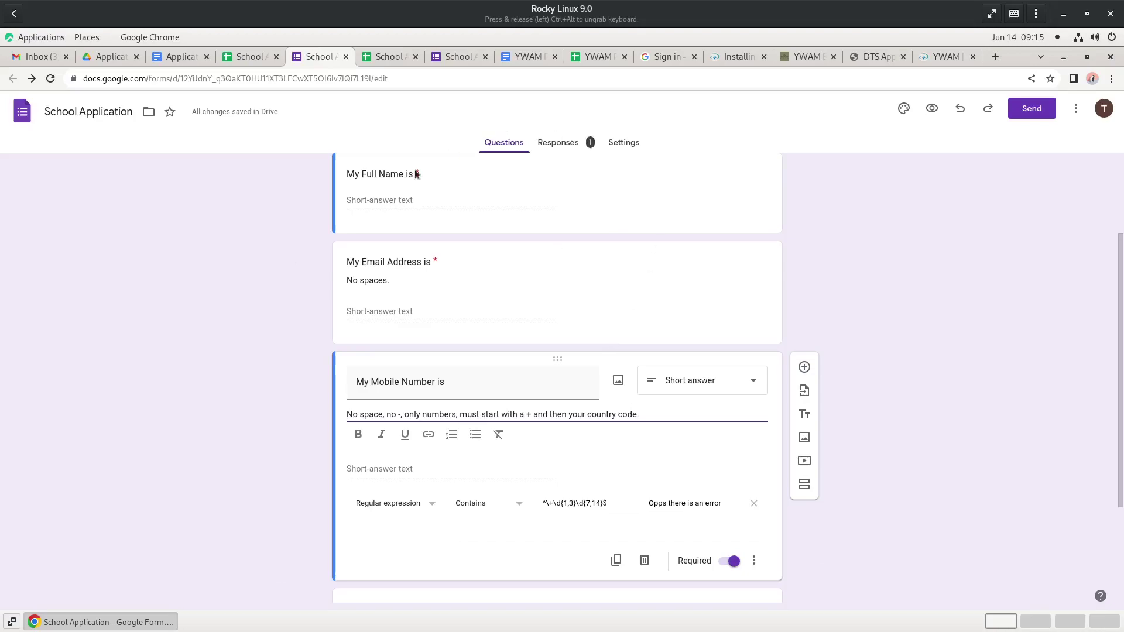
{"action": "left_click", "coordinate": [249, 58]}
{"action": "left_click", "coordinate": [253, 119]}
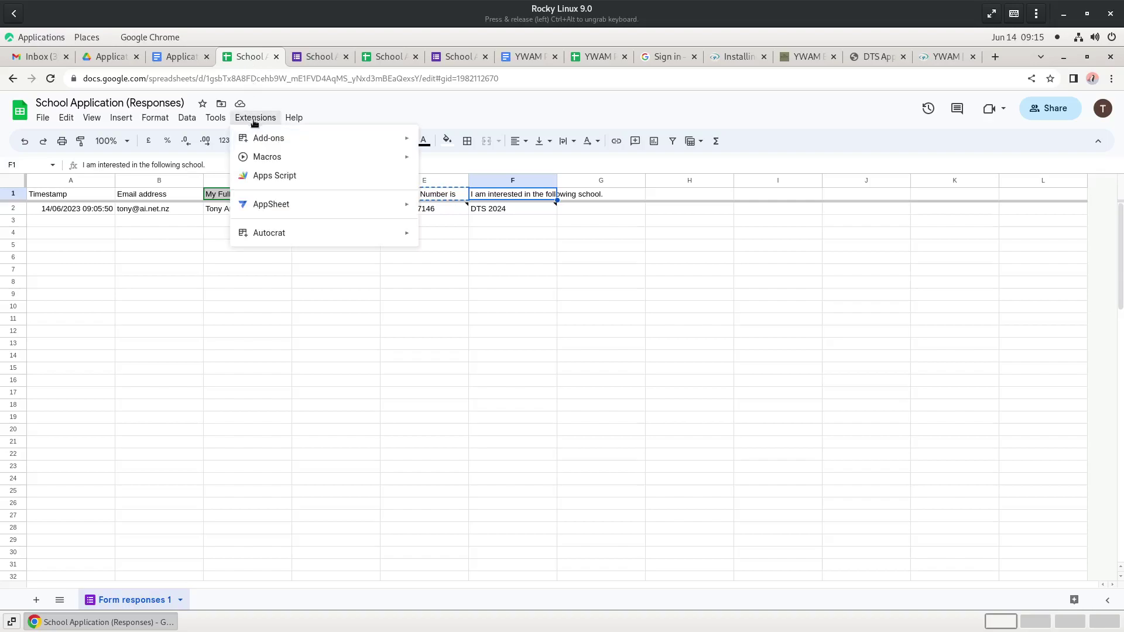
{"action": "mouse_move", "coordinate": [336, 238]}
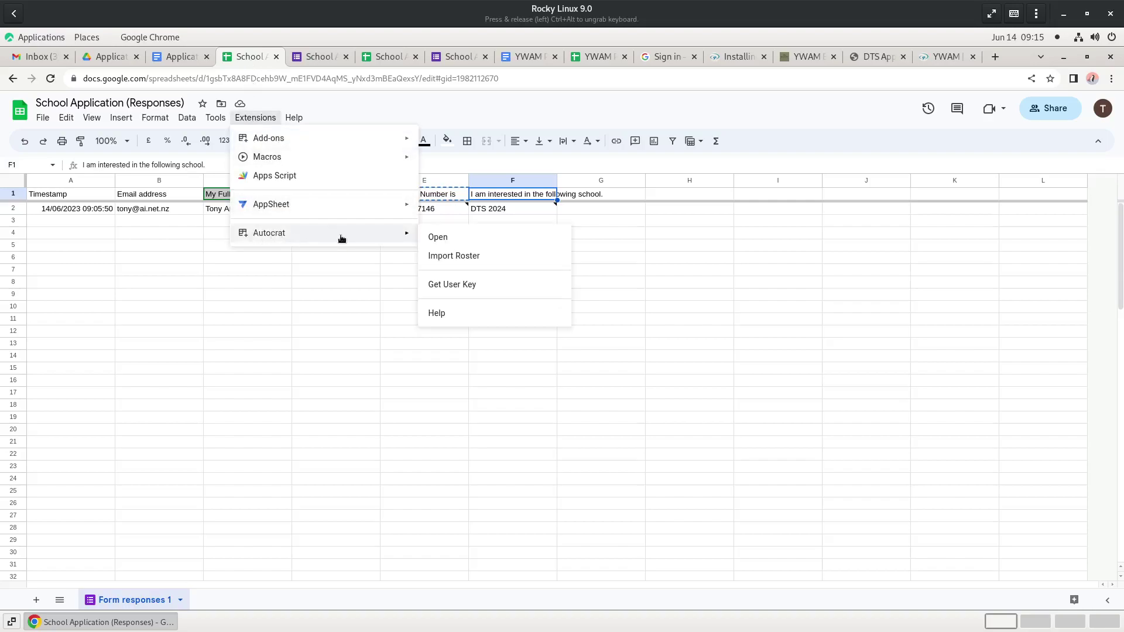
{"action": "left_click", "coordinate": [320, 57]}
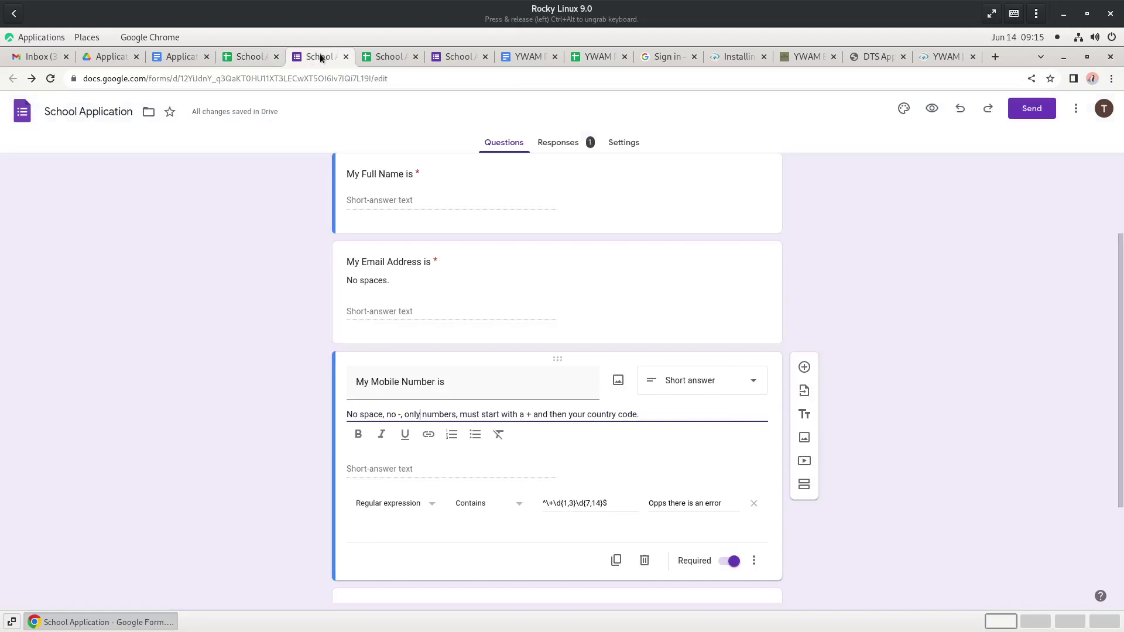
{"action": "scroll", "coordinate": [530, 255], "scroll_direction": "up", "scroll_amount": 3}
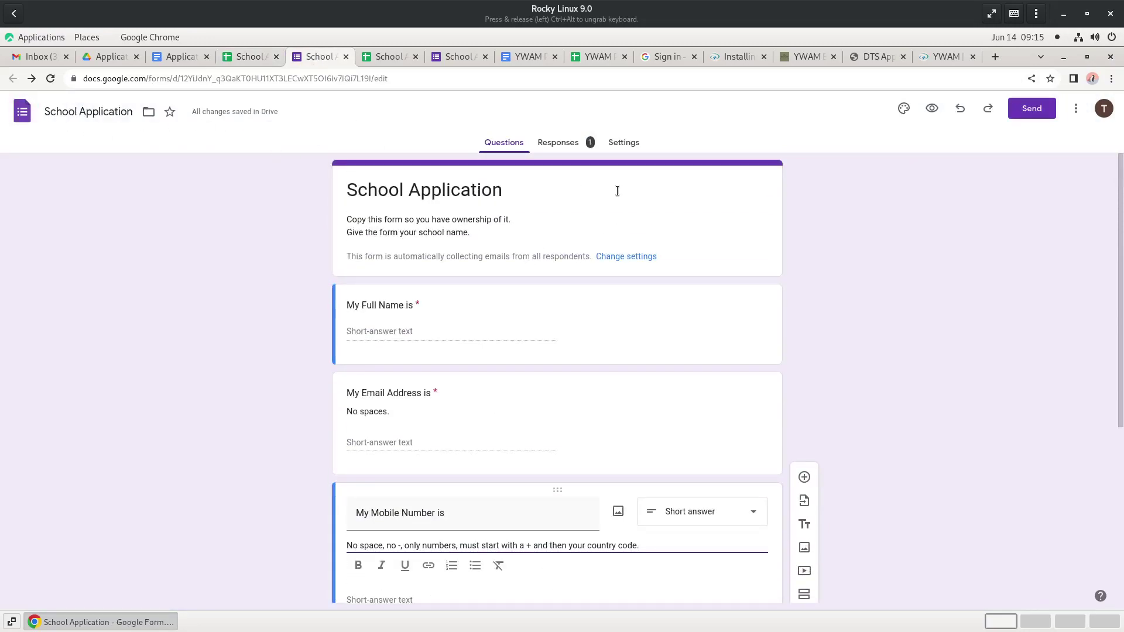
{"action": "scroll", "coordinate": [654, 296], "scroll_direction": "down", "scroll_amount": 5}
{"action": "scroll", "coordinate": [655, 295], "scroll_direction": "up", "scroll_amount": 5}
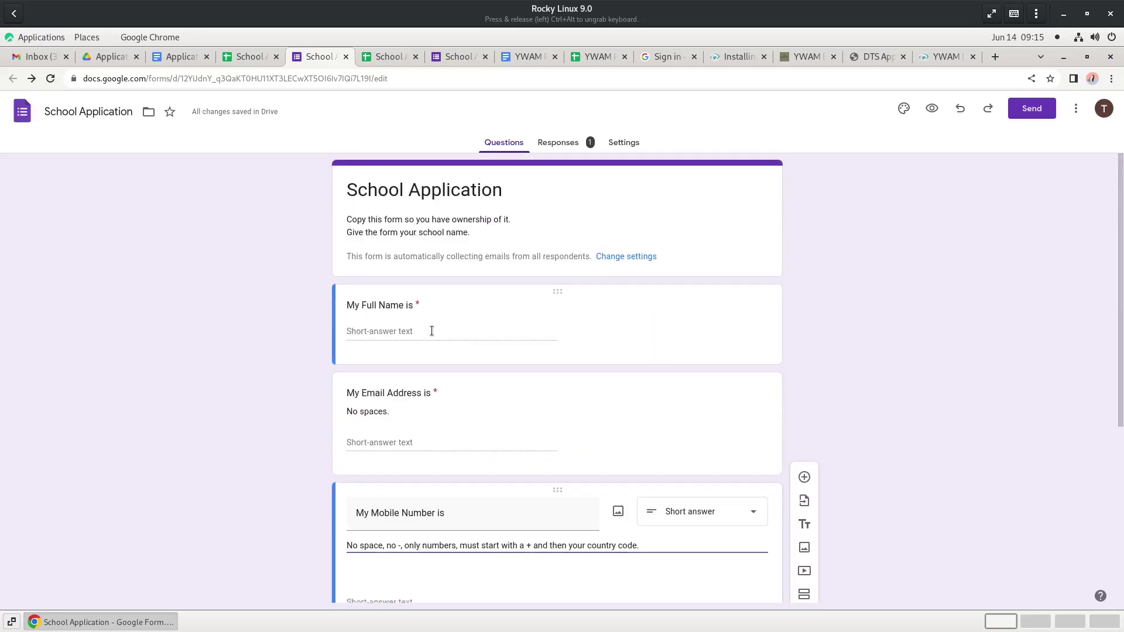
{"action": "left_click", "coordinate": [432, 331]}
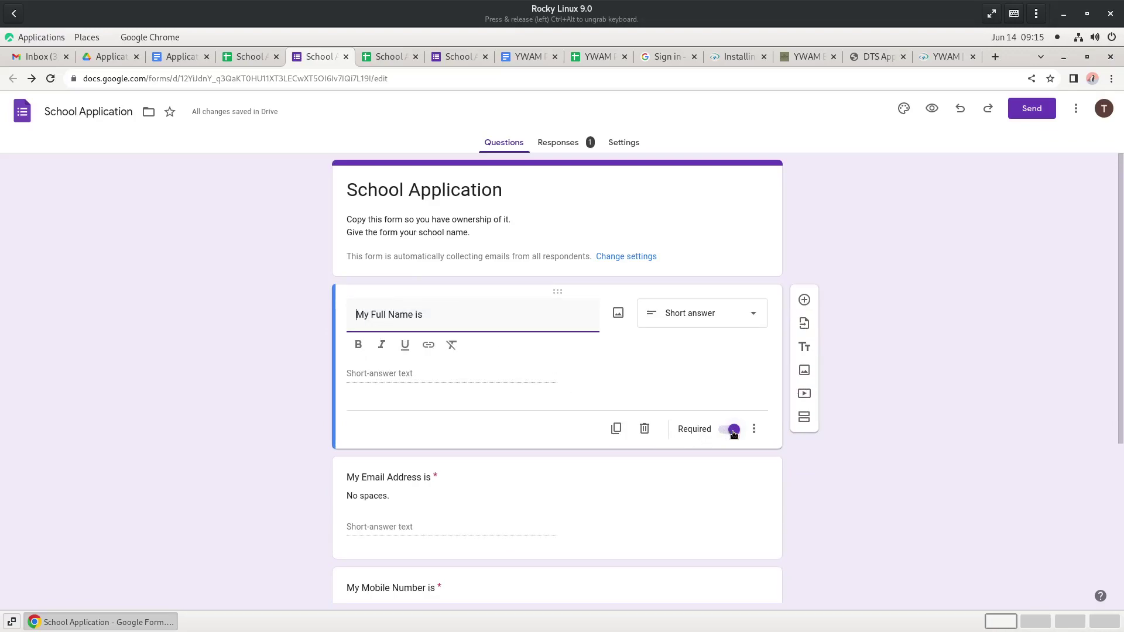
{"action": "scroll", "coordinate": [585, 410], "scroll_direction": "down", "scroll_amount": 3}
{"action": "left_click", "coordinate": [437, 379]}
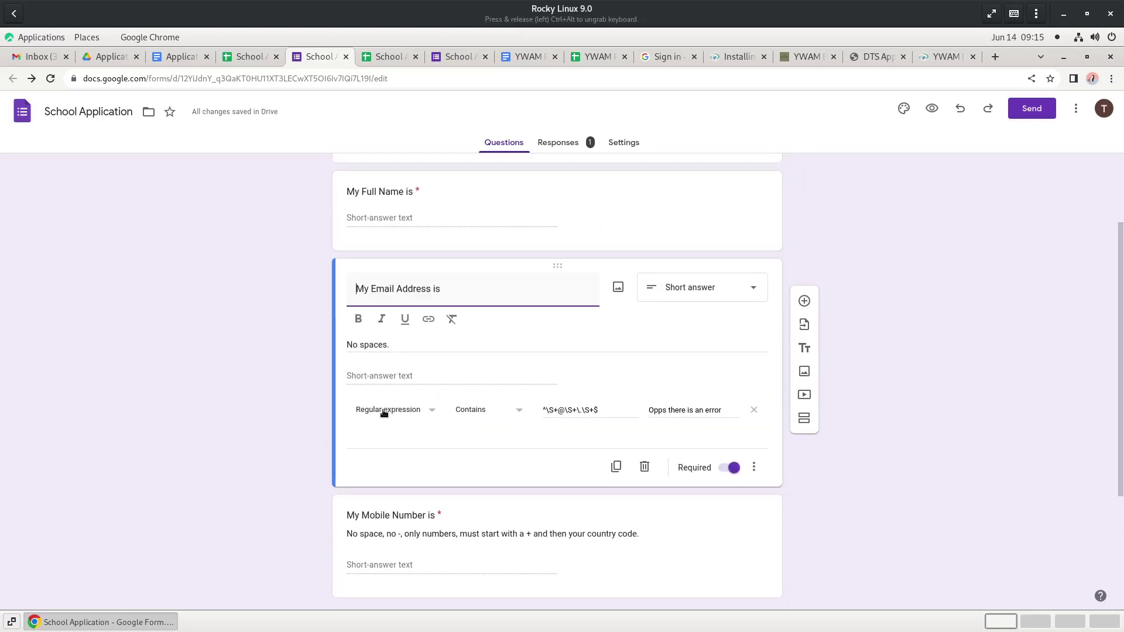
{"action": "left_click_drag", "start_coordinate": [542, 408], "coordinate": [580, 413]}
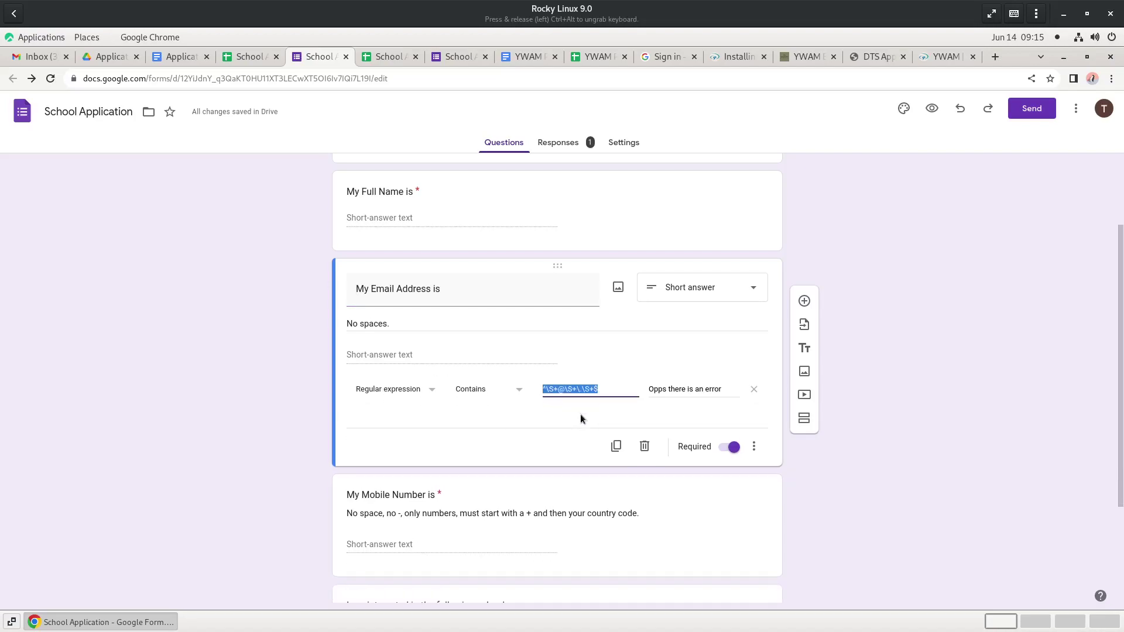
{"action": "left_click", "coordinate": [609, 386]}
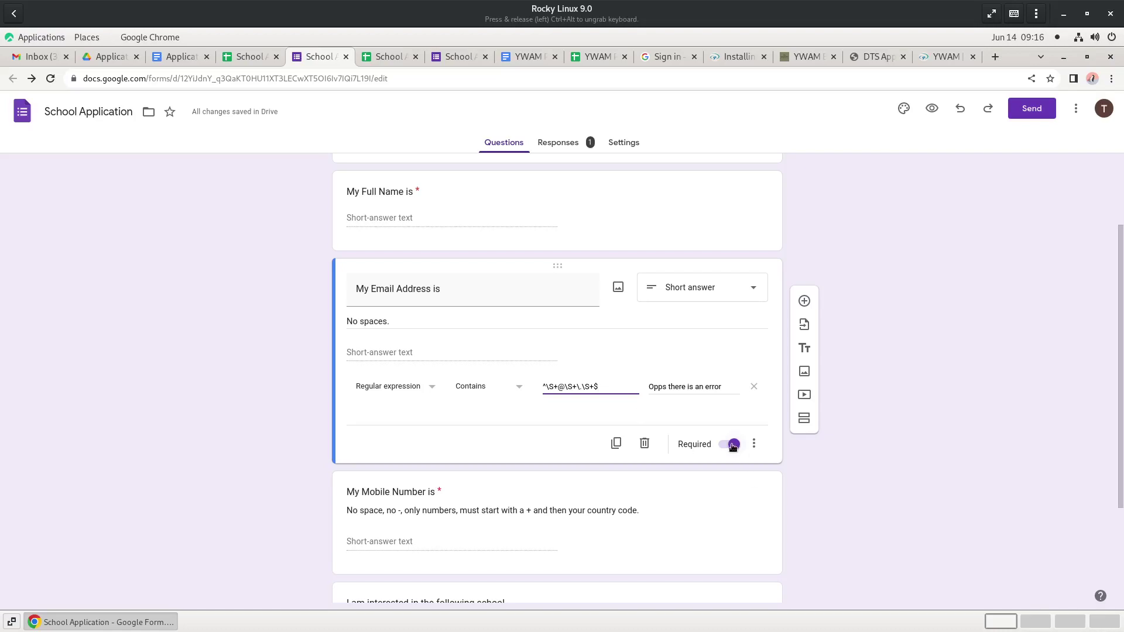
{"action": "scroll", "coordinate": [726, 457], "scroll_direction": "down", "scroll_amount": 2}
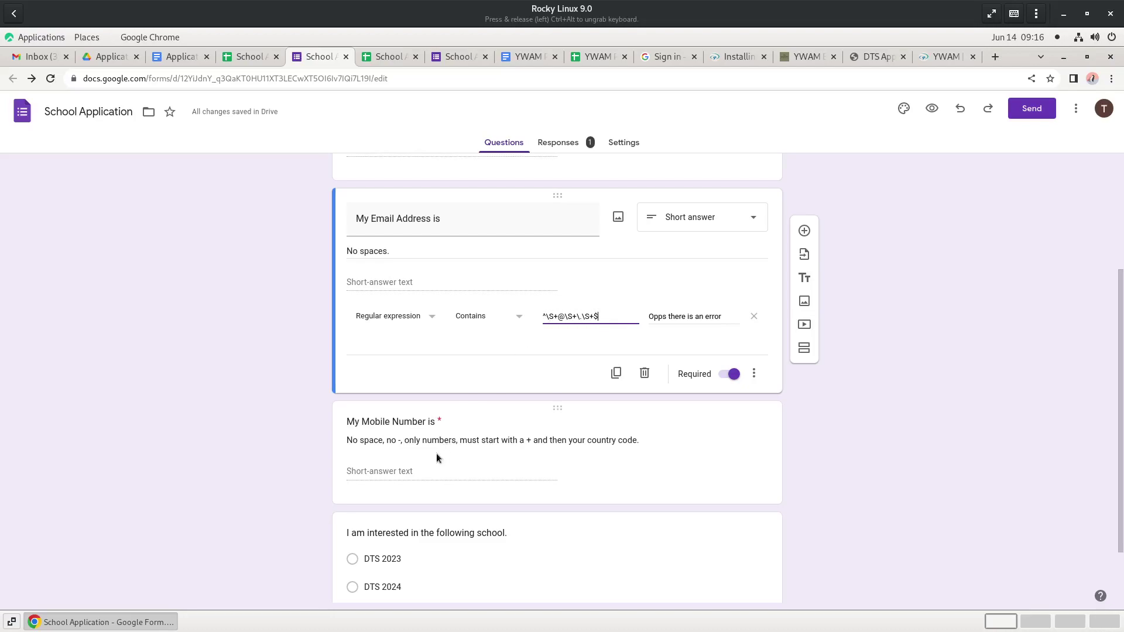
{"action": "left_click", "coordinate": [401, 459]}
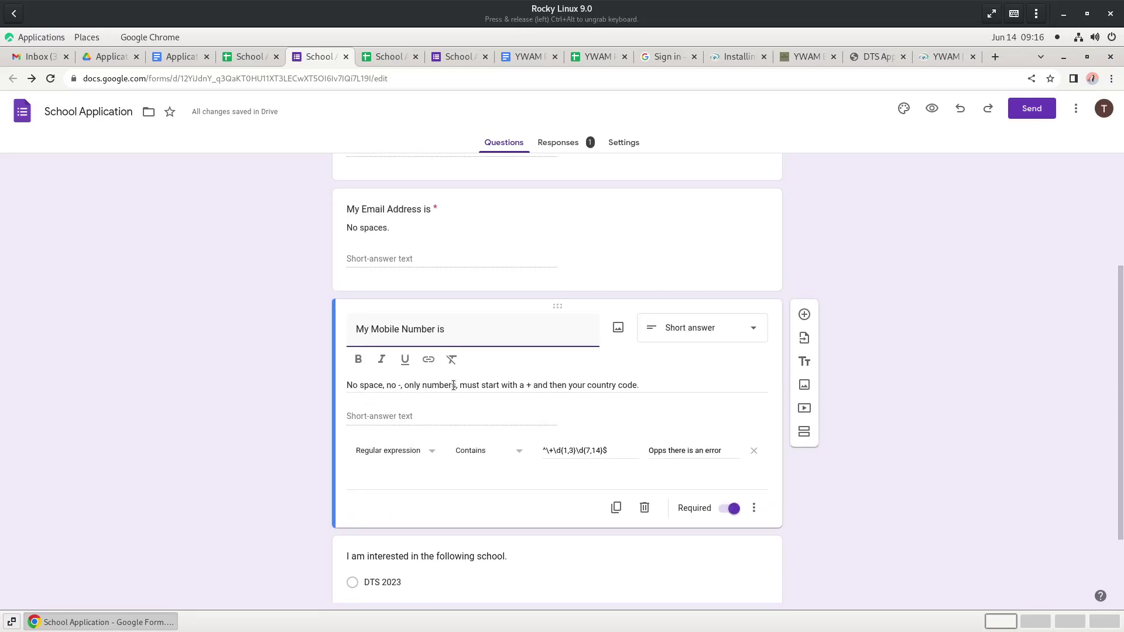
{"action": "triple_click", "coordinate": [524, 388]}
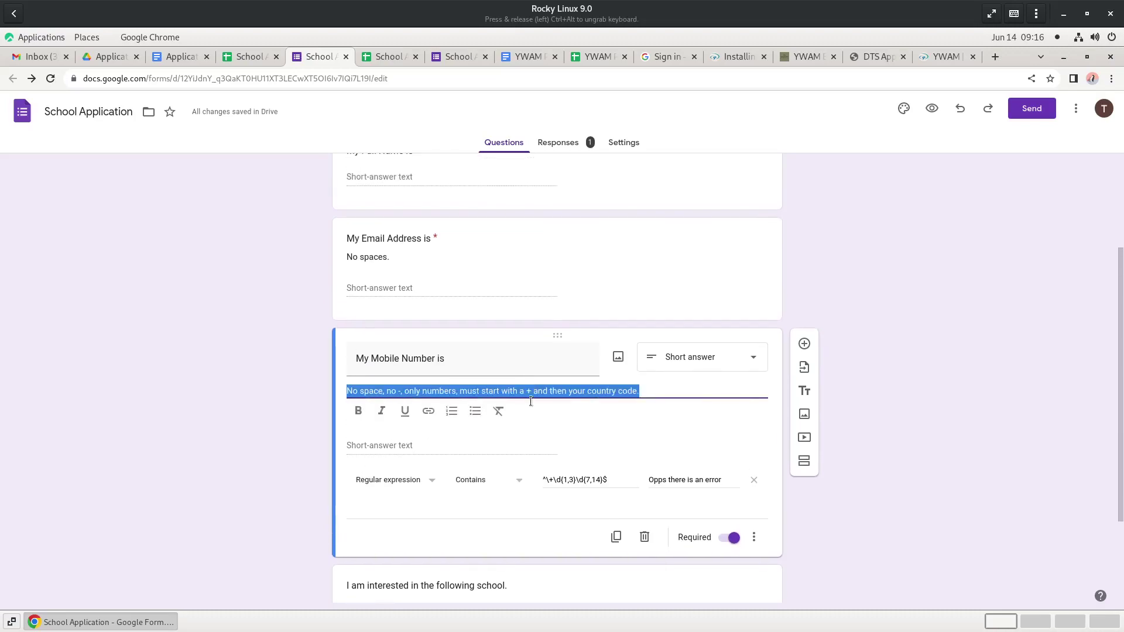
{"action": "left_click", "coordinate": [618, 478]}
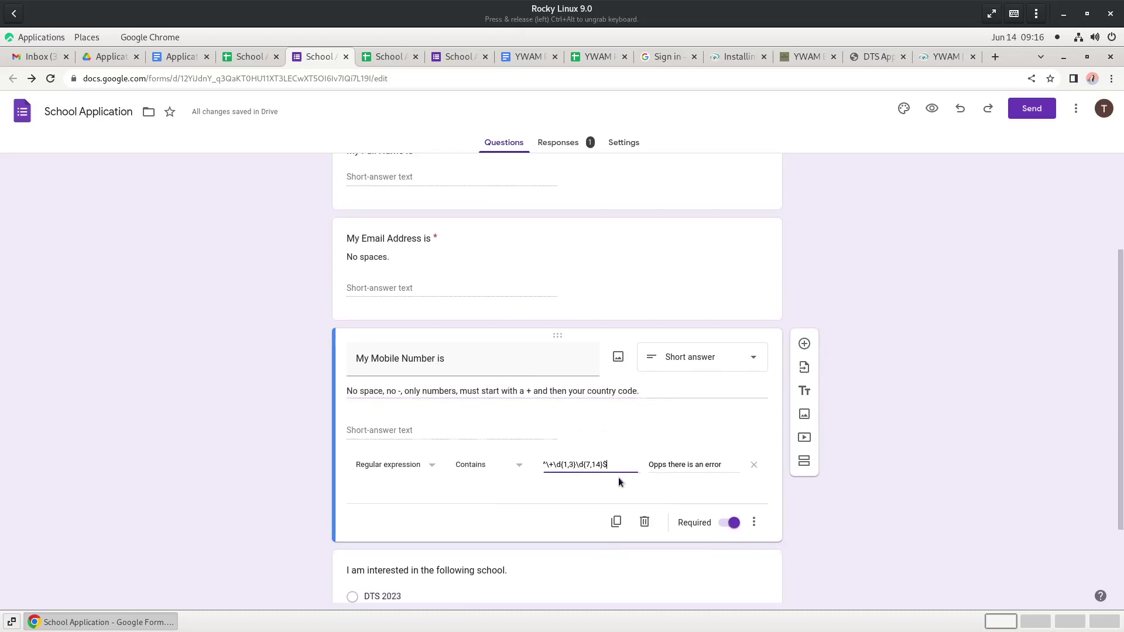
{"action": "triple_click", "coordinate": [538, 461]}
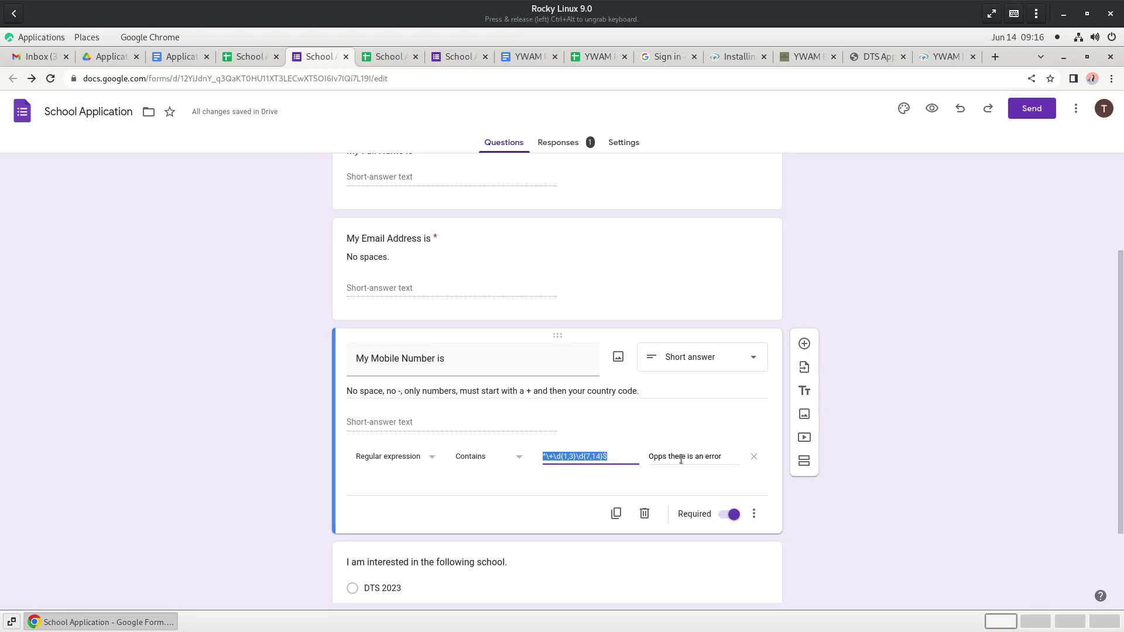
{"action": "scroll", "coordinate": [680, 459], "scroll_direction": "down", "scroll_amount": 2}
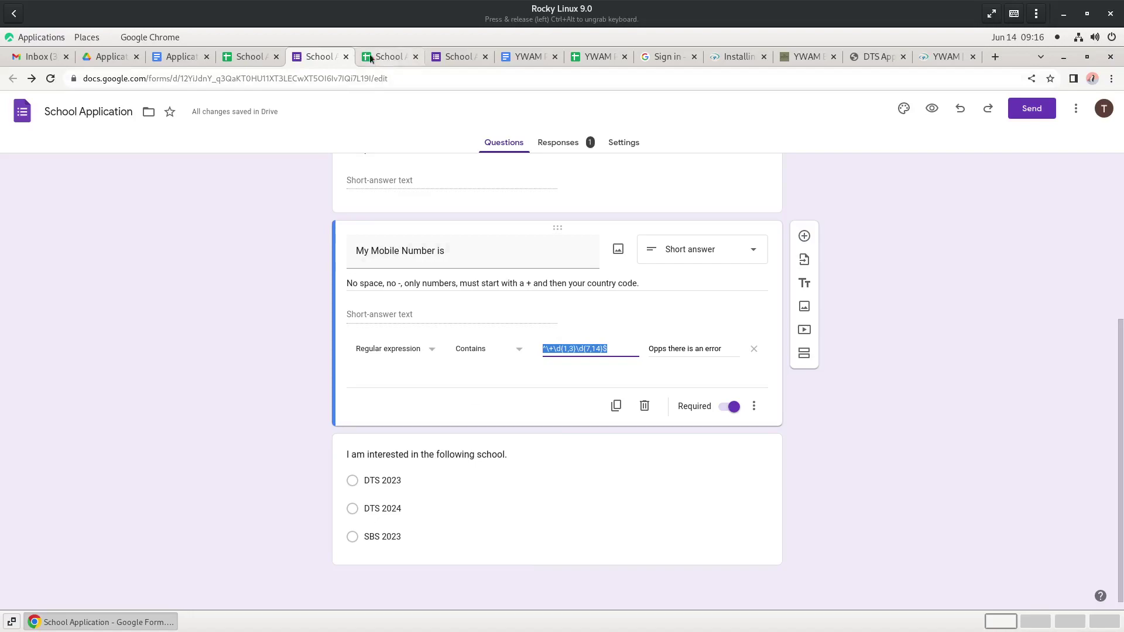
- Compare the responses sheet with the School Application form, then bring up the Applications 2023 Template document
{"action": "left_click", "coordinate": [258, 57]}
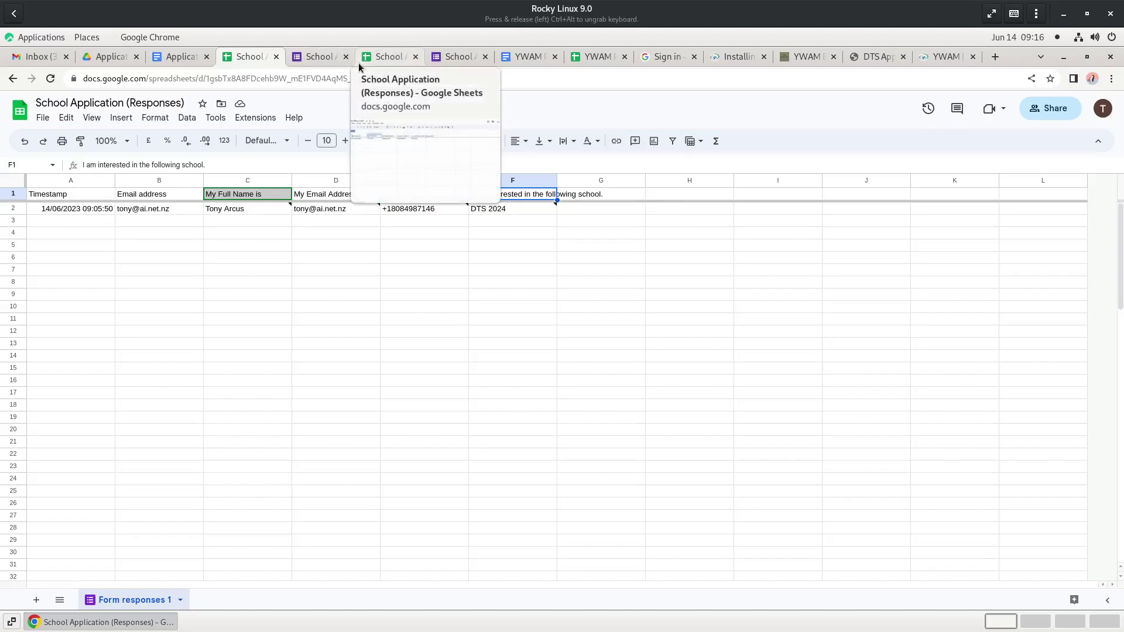
{"action": "mouse_move", "coordinate": [353, 209]}
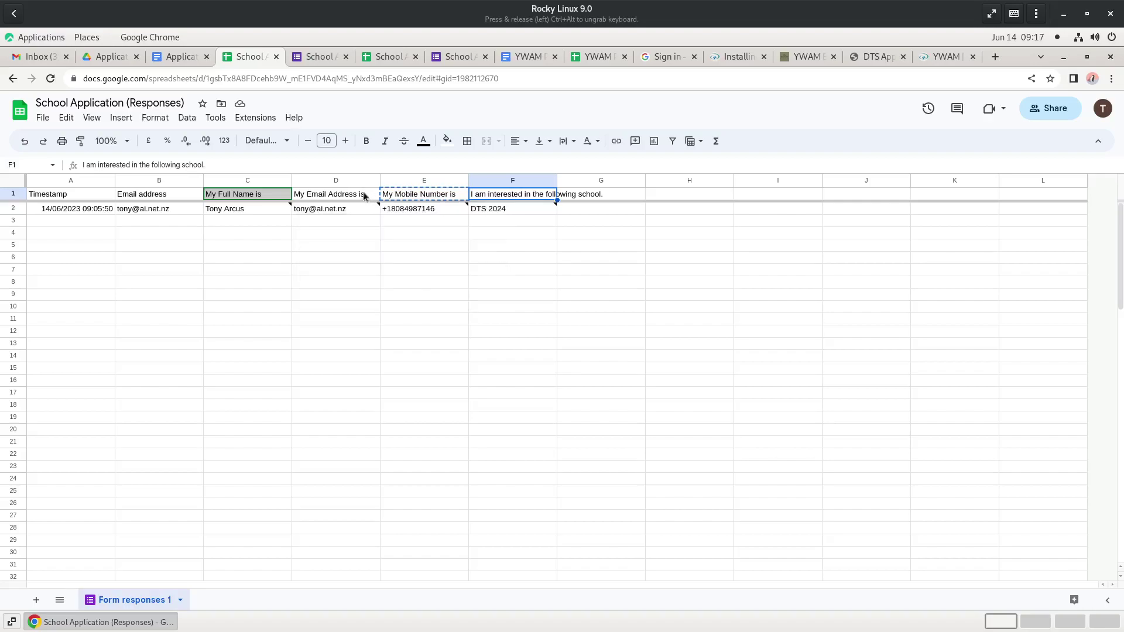
{"action": "left_click", "coordinate": [320, 56]}
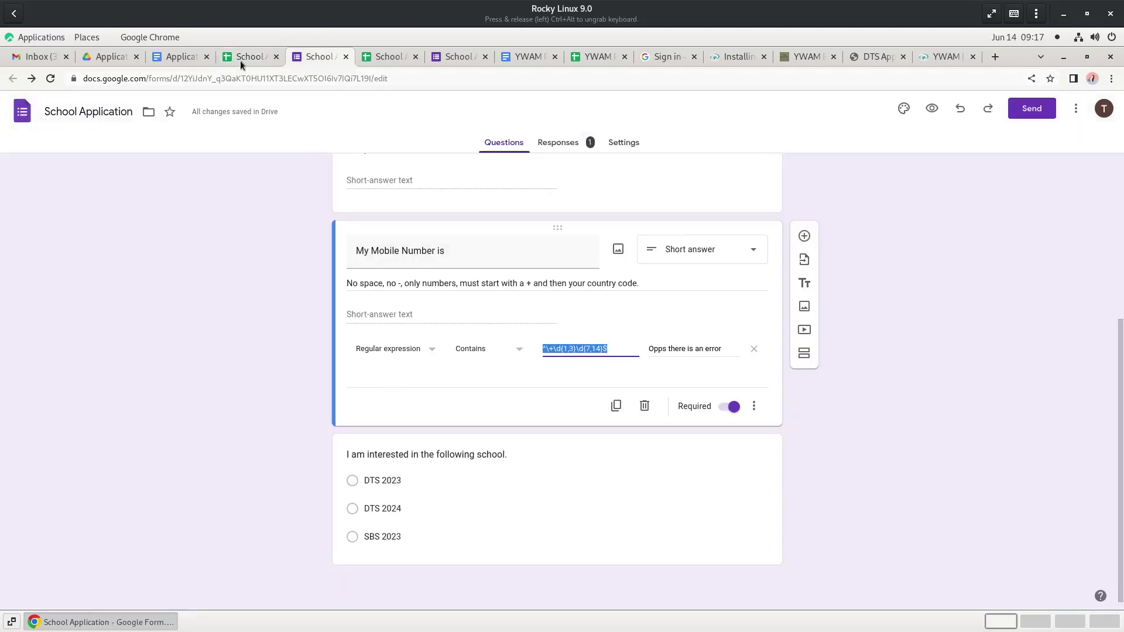
{"action": "left_click", "coordinate": [240, 56]}
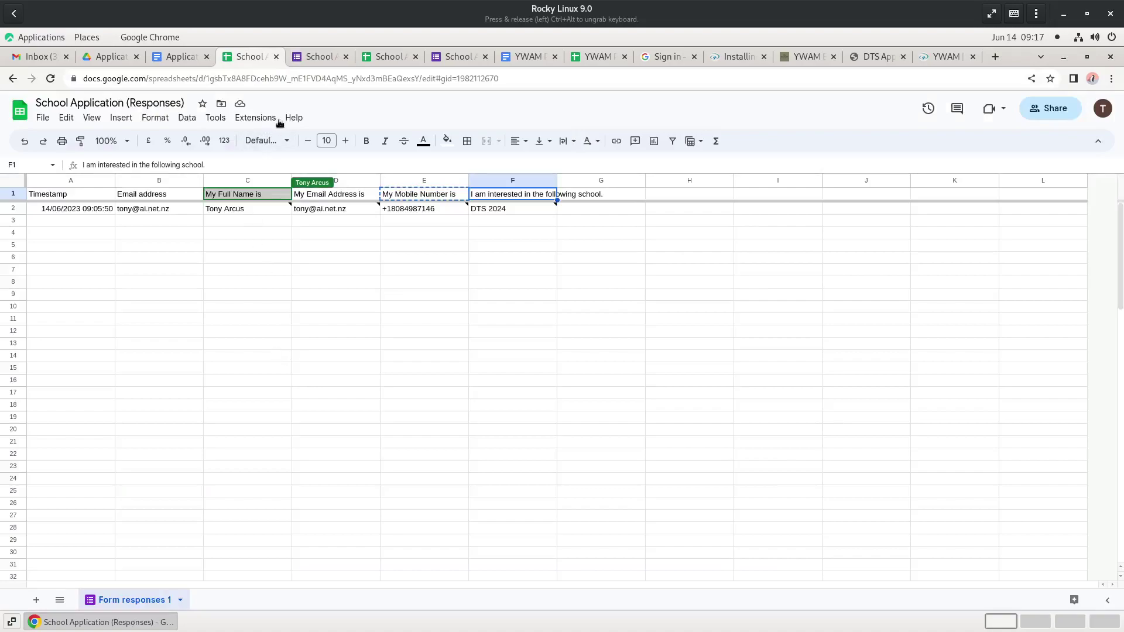
{"action": "left_click", "coordinate": [181, 57]}
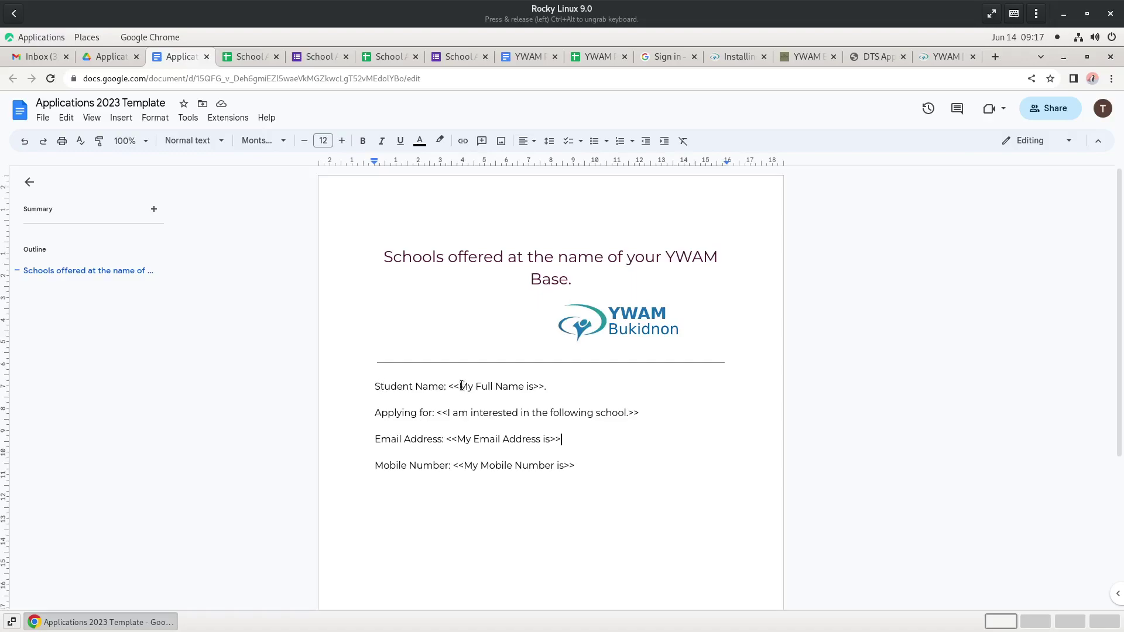
- Check the template's <<My Full Name is>> placeholder against the C1 header in the responses sheet
{"action": "left_click_drag", "start_coordinate": [460, 386], "coordinate": [448, 386]}
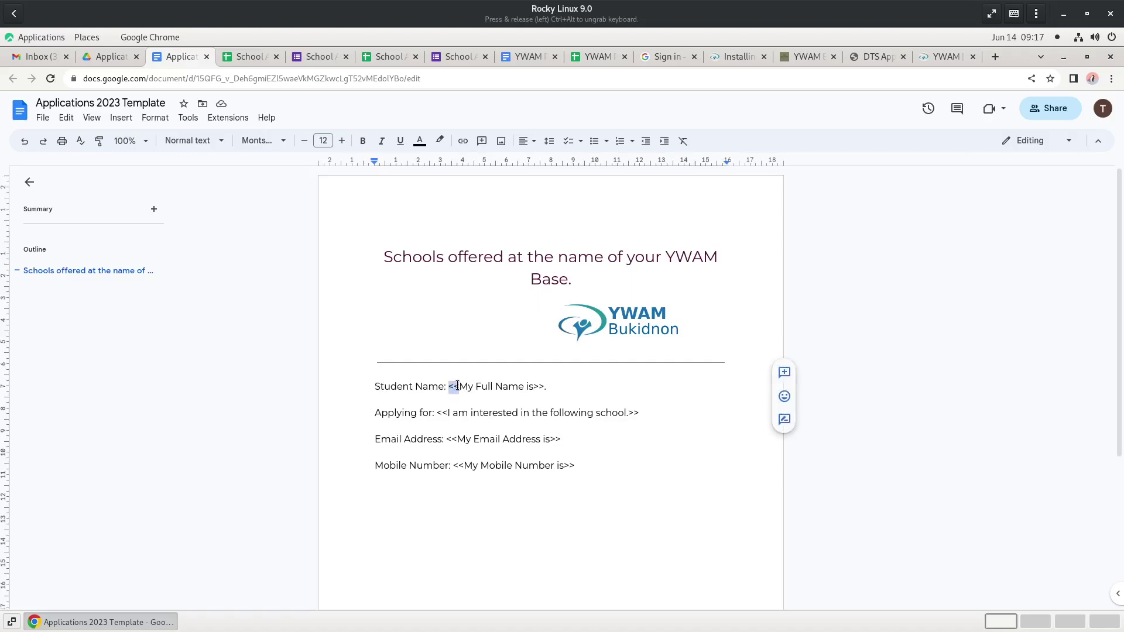
{"action": "left_click_drag", "start_coordinate": [533, 386], "coordinate": [542, 387]}
{"action": "left_click", "coordinate": [245, 57]}
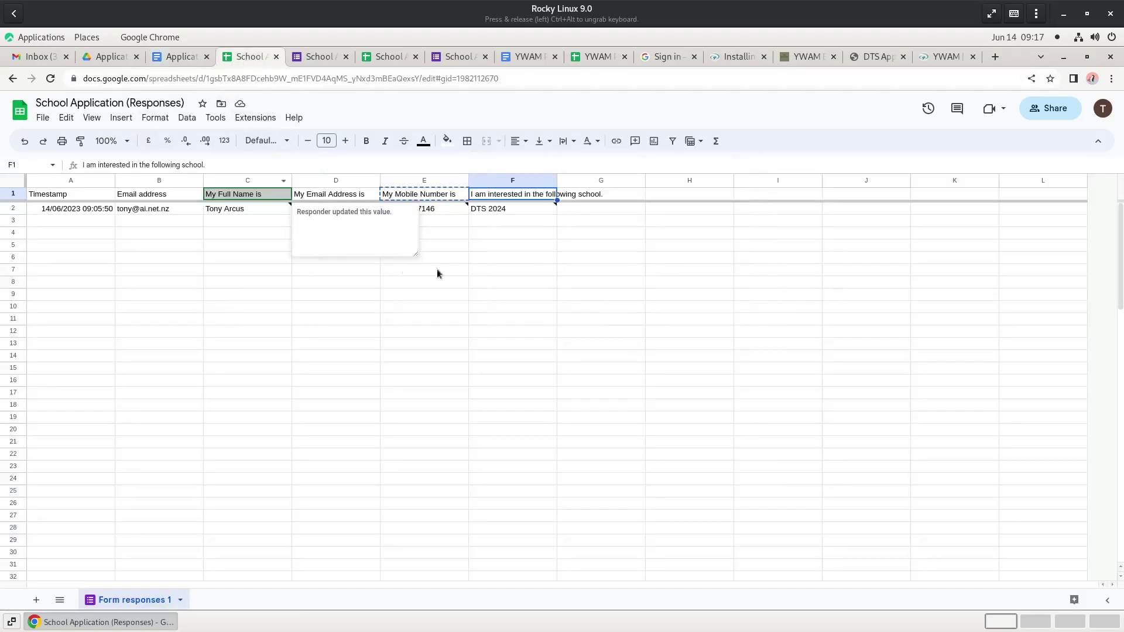
{"action": "left_click", "coordinate": [440, 338]}
{"action": "left_click", "coordinate": [219, 196]}
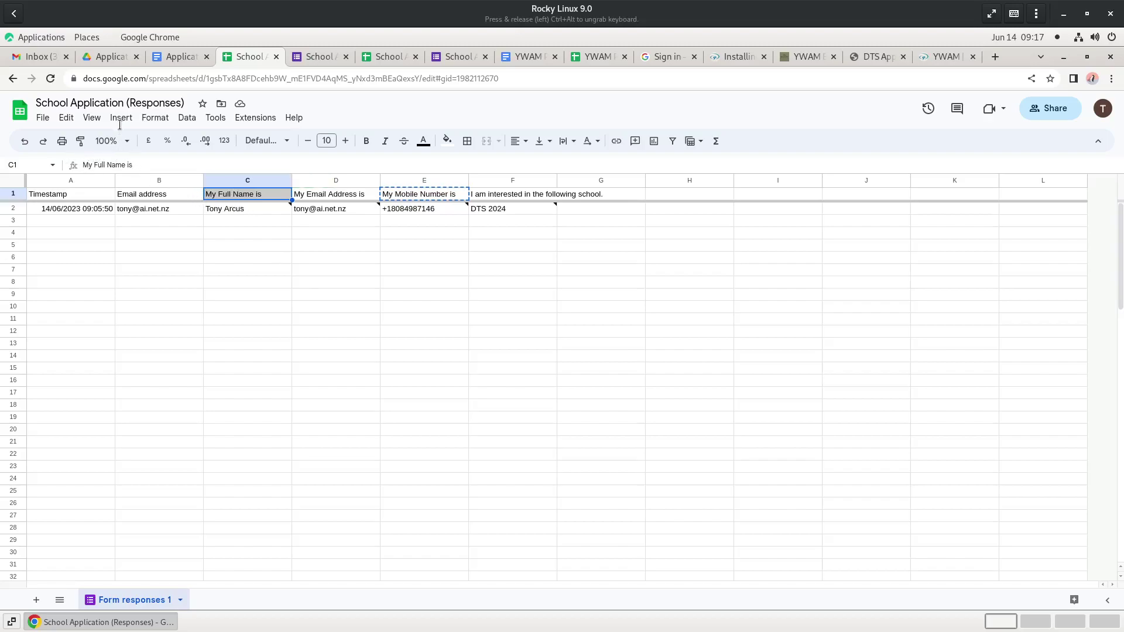
- Review the Mobile Number question in the School Application form
{"action": "left_click", "coordinate": [175, 62]}
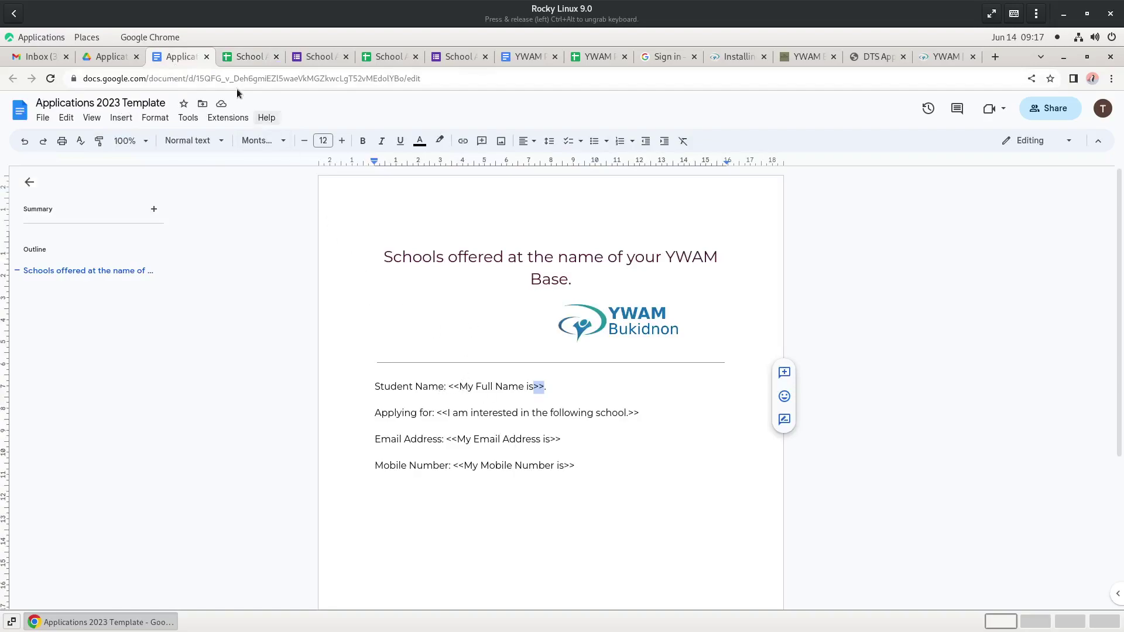
{"action": "left_click", "coordinate": [297, 55]}
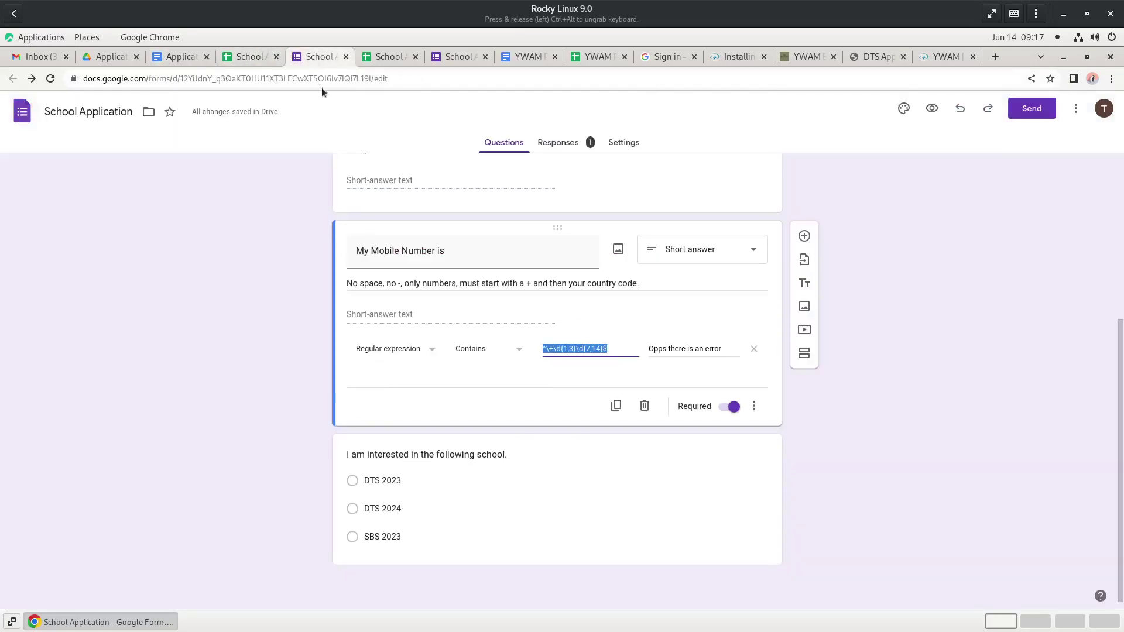
{"action": "left_click", "coordinate": [461, 251]}
{"action": "scroll", "coordinate": [451, 281], "scroll_direction": "up", "scroll_amount": 5}
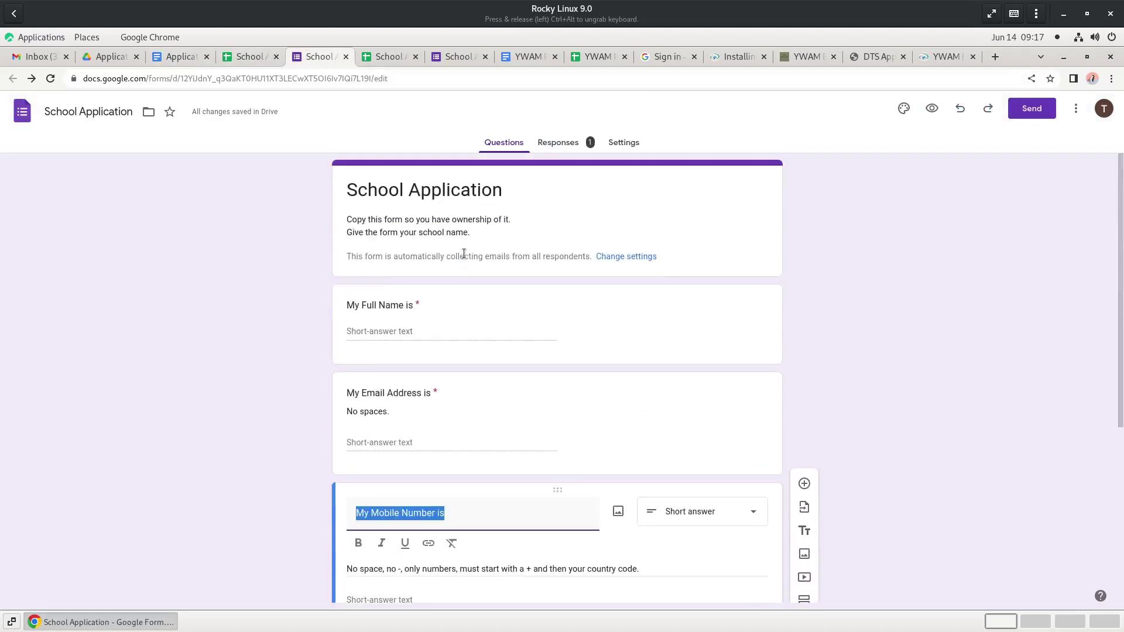
{"action": "scroll", "coordinate": [466, 409], "scroll_direction": "down", "scroll_amount": 5}
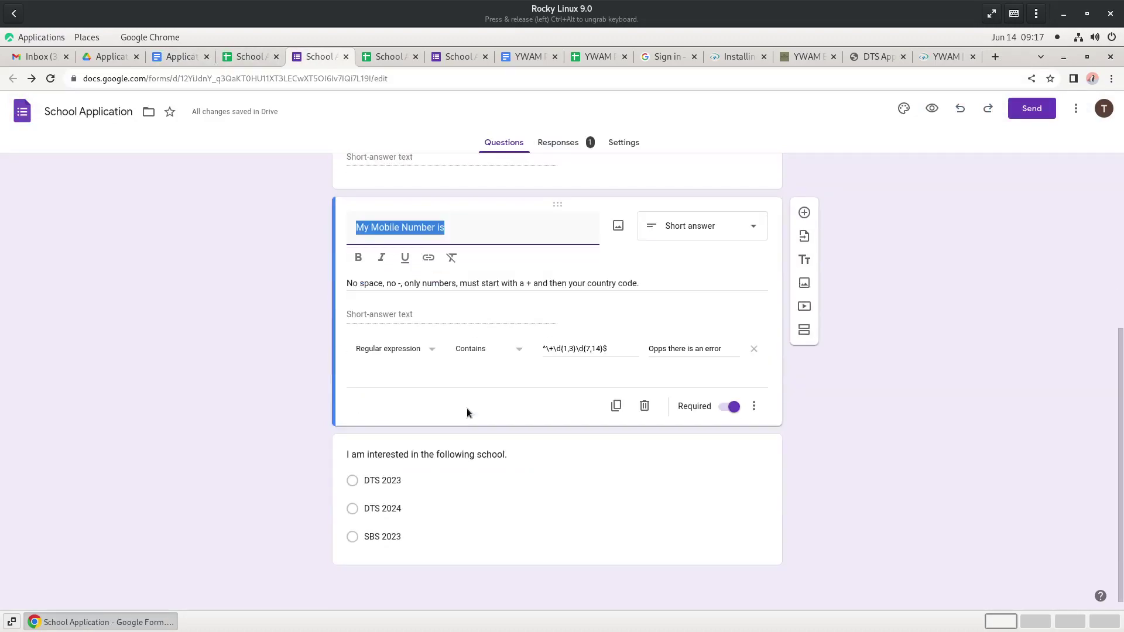
{"action": "scroll", "coordinate": [468, 408], "scroll_direction": "up", "scroll_amount": 5}
- Clear the selection in the template's Student Name line and return to the responses spreadsheet
{"action": "left_click", "coordinate": [183, 57]}
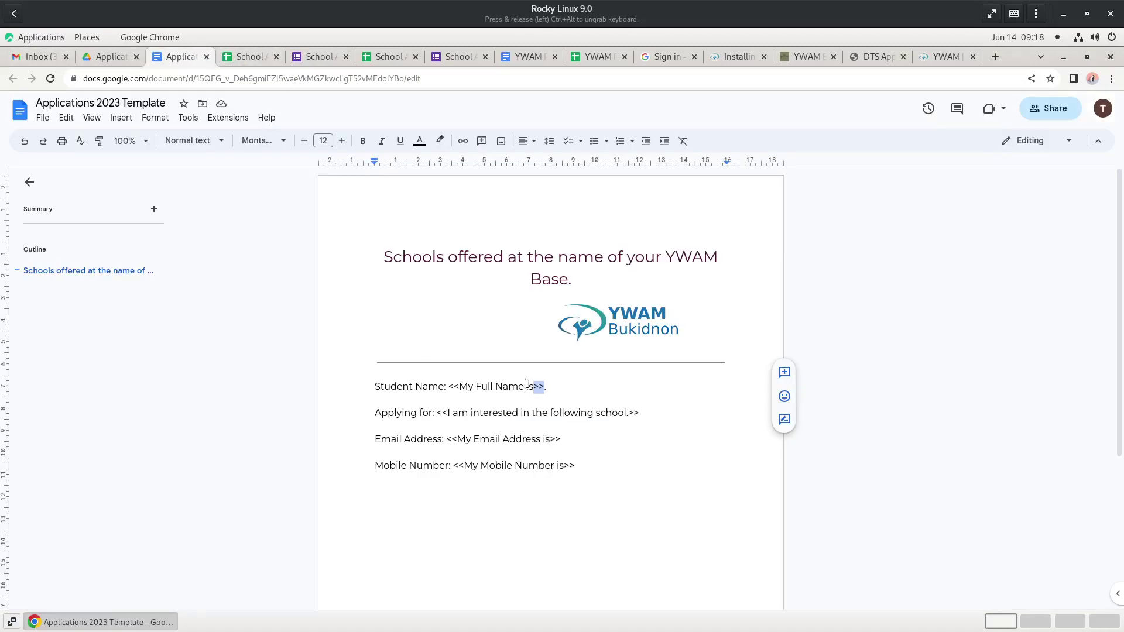
{"action": "left_click", "coordinate": [636, 414]}
{"action": "left_click", "coordinate": [730, 575]}
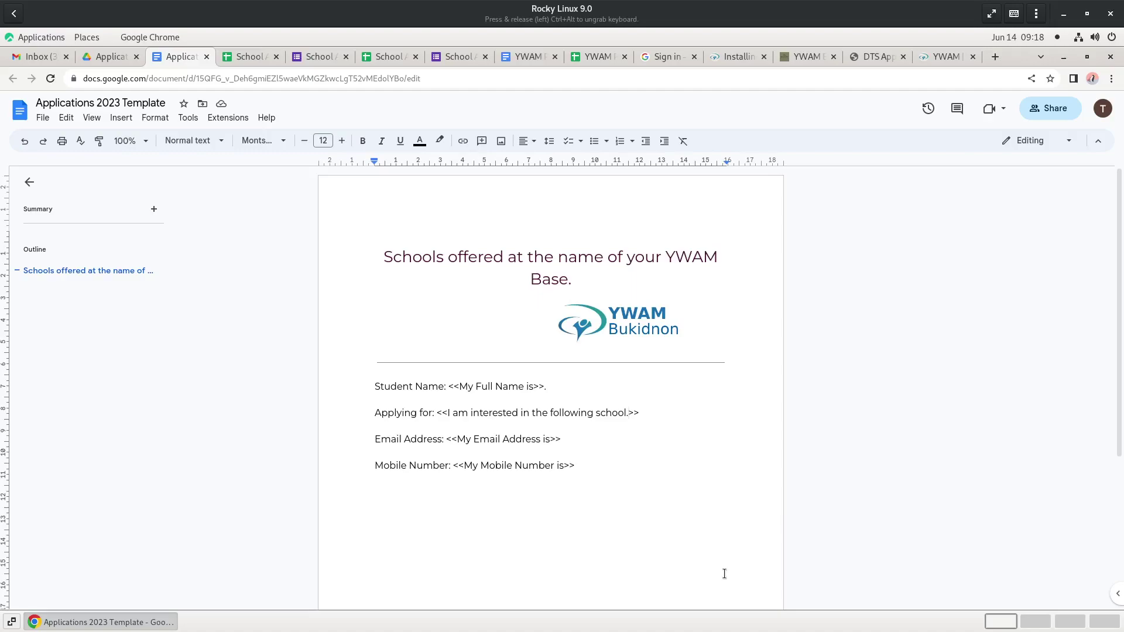
{"action": "left_click", "coordinate": [249, 56]}
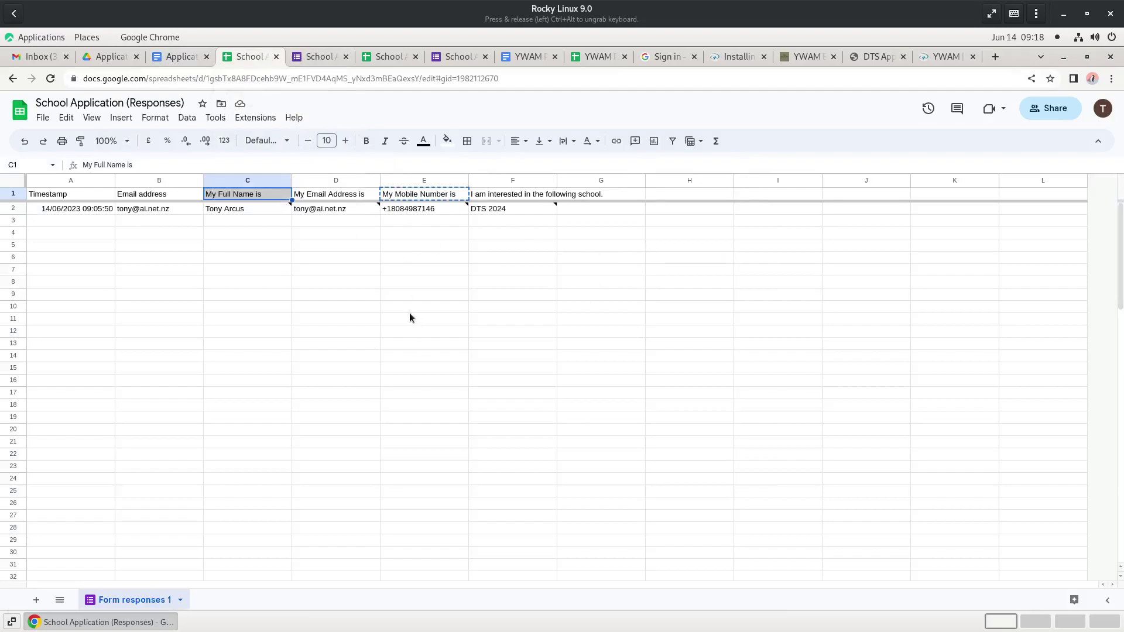
- Launch AutoCrat from the Extensions menu and start a new merge job
{"action": "left_click", "coordinate": [252, 119]}
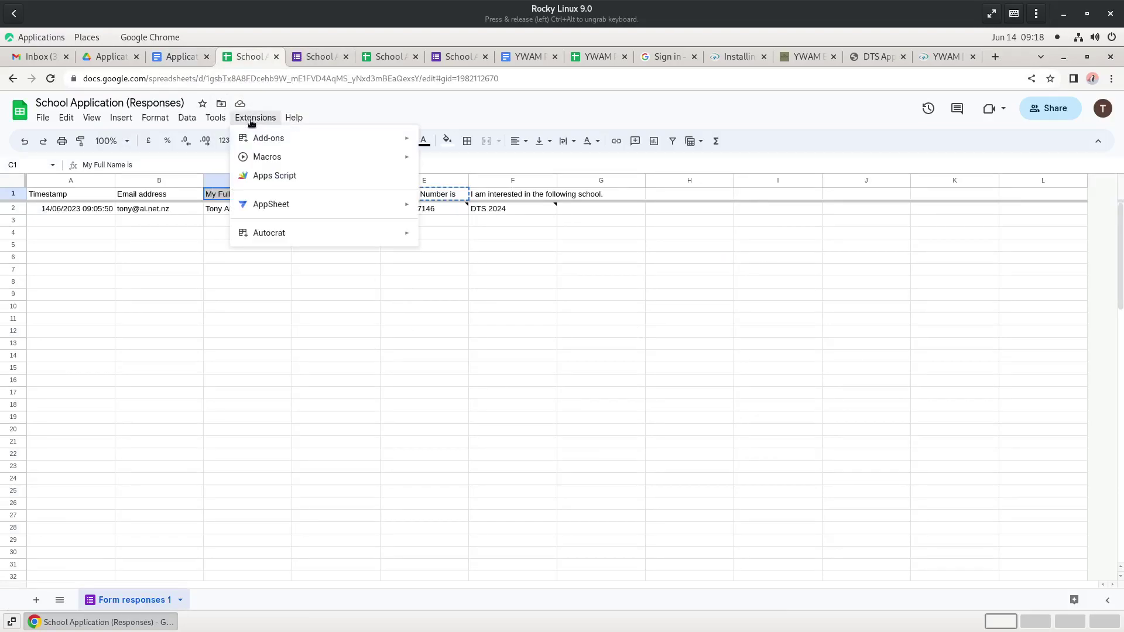
{"action": "mouse_move", "coordinate": [406, 233]}
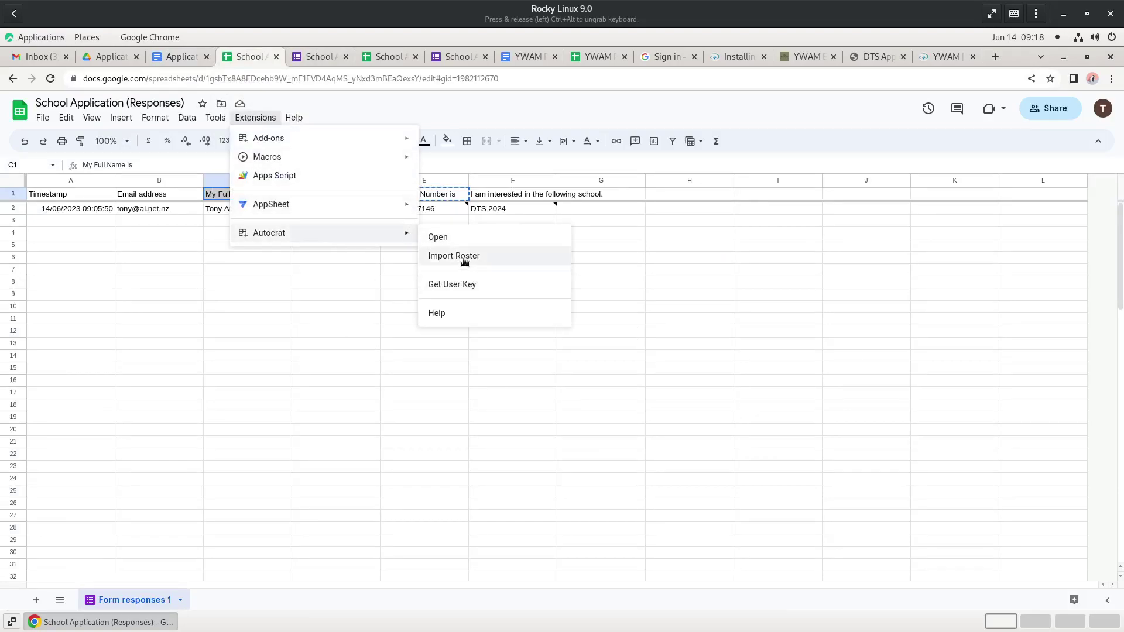
{"action": "left_click", "coordinate": [455, 237]}
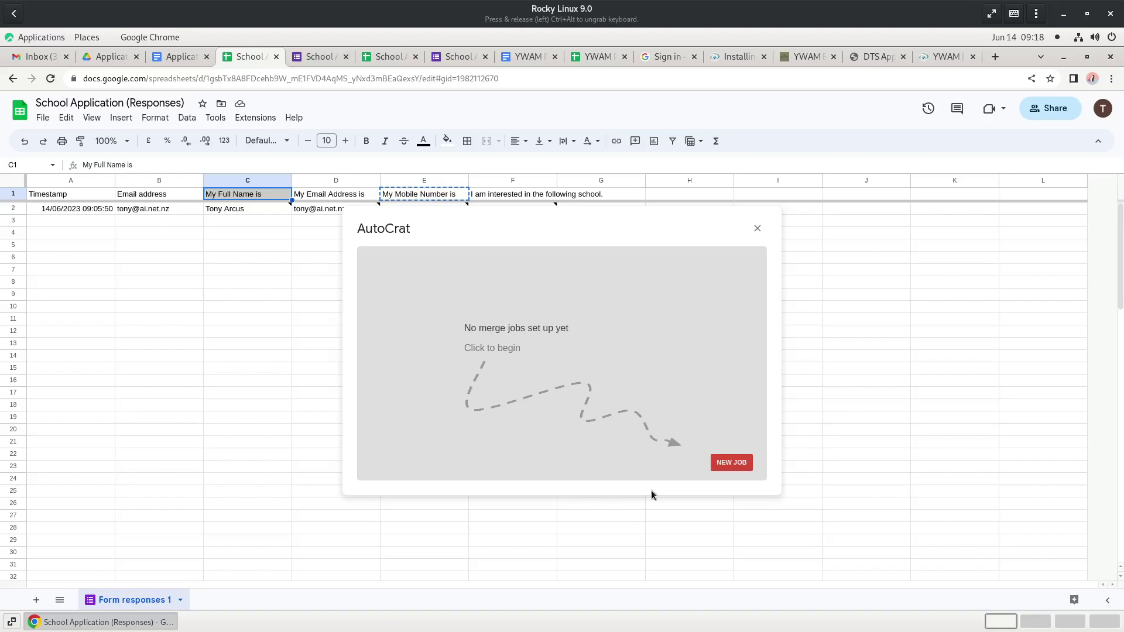
{"action": "left_click", "coordinate": [729, 462]}
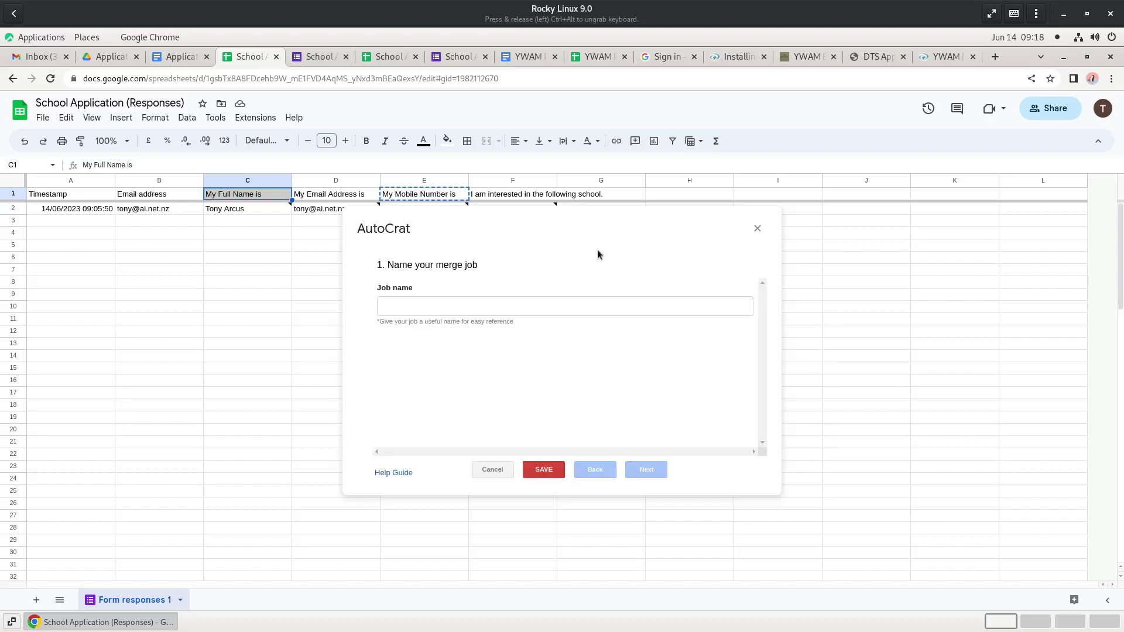
- Name the merge job 'Bukidnon Base Applications'
{"action": "left_click", "coordinate": [555, 305]}
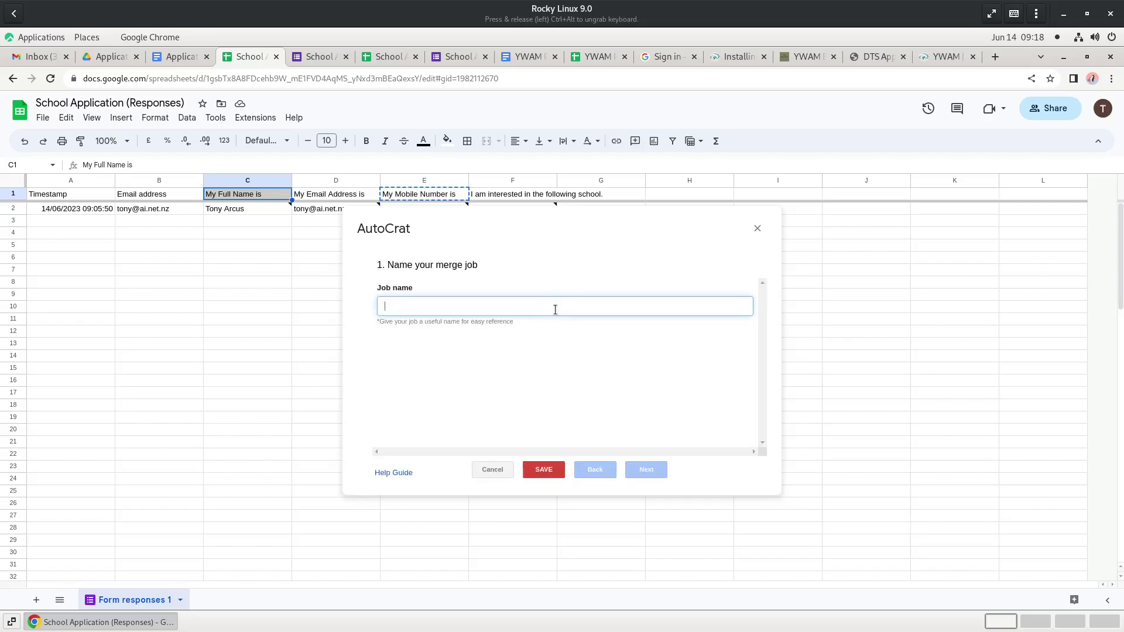
{"action": "type", "text": "Base Applications"}
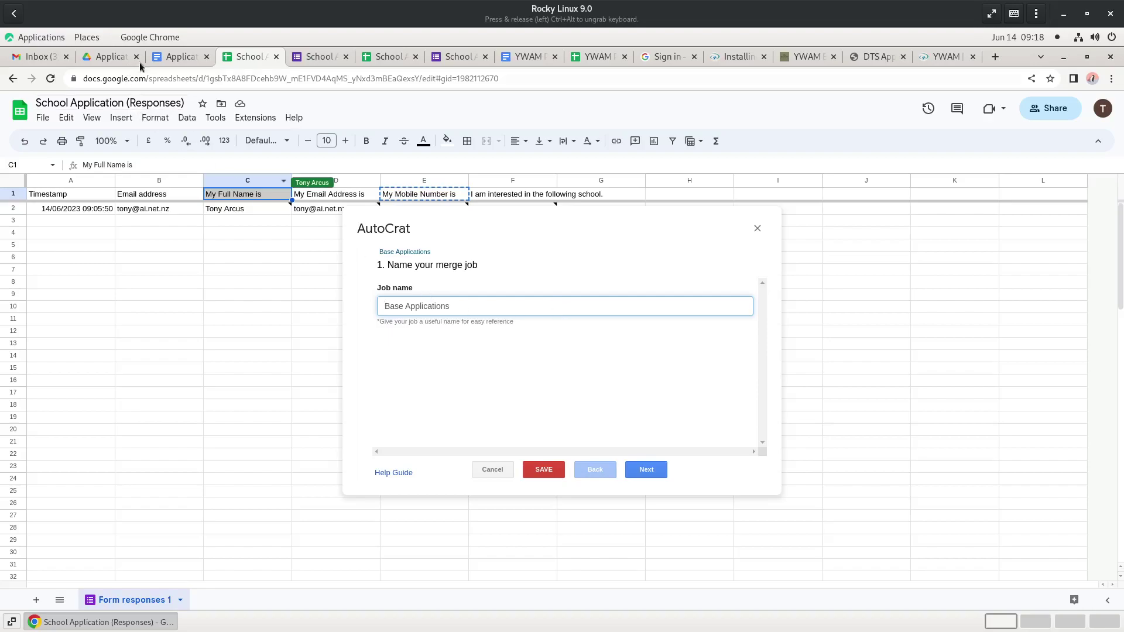
{"action": "left_click", "coordinate": [180, 56]}
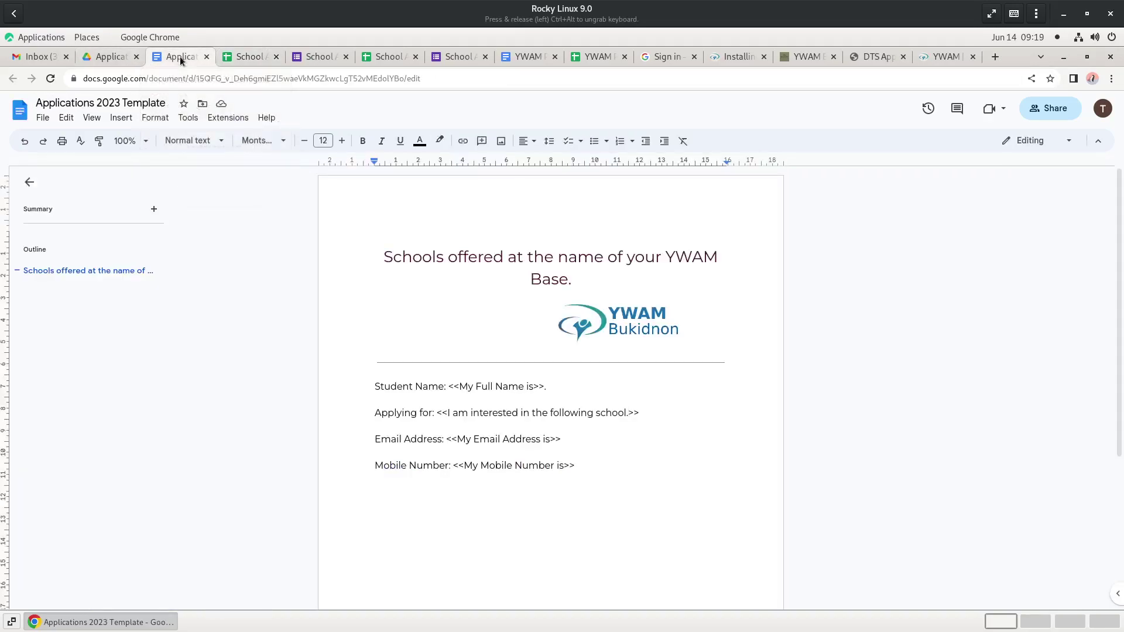
{"action": "left_click", "coordinate": [254, 57]}
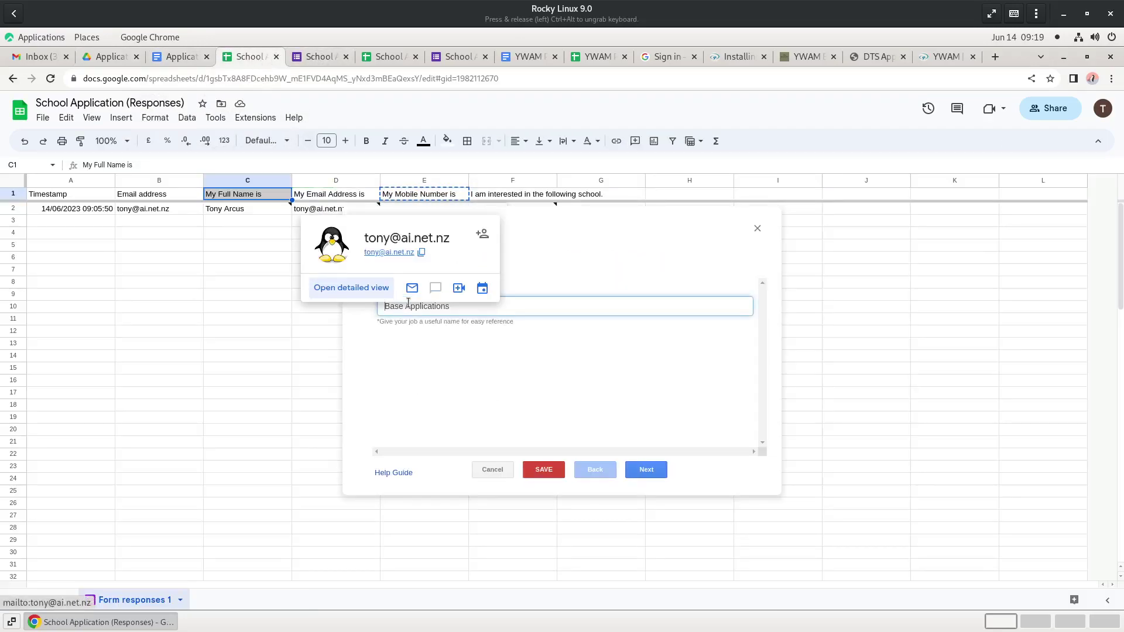
{"action": "type", "text": "Bukidnon"}
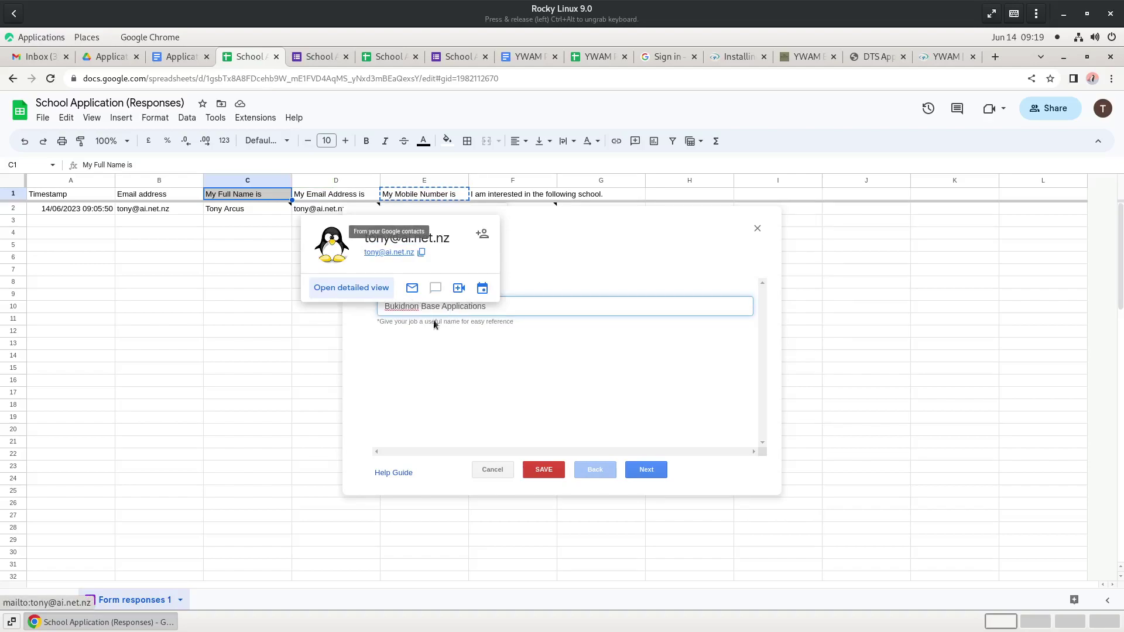
{"action": "left_click", "coordinate": [593, 389]}
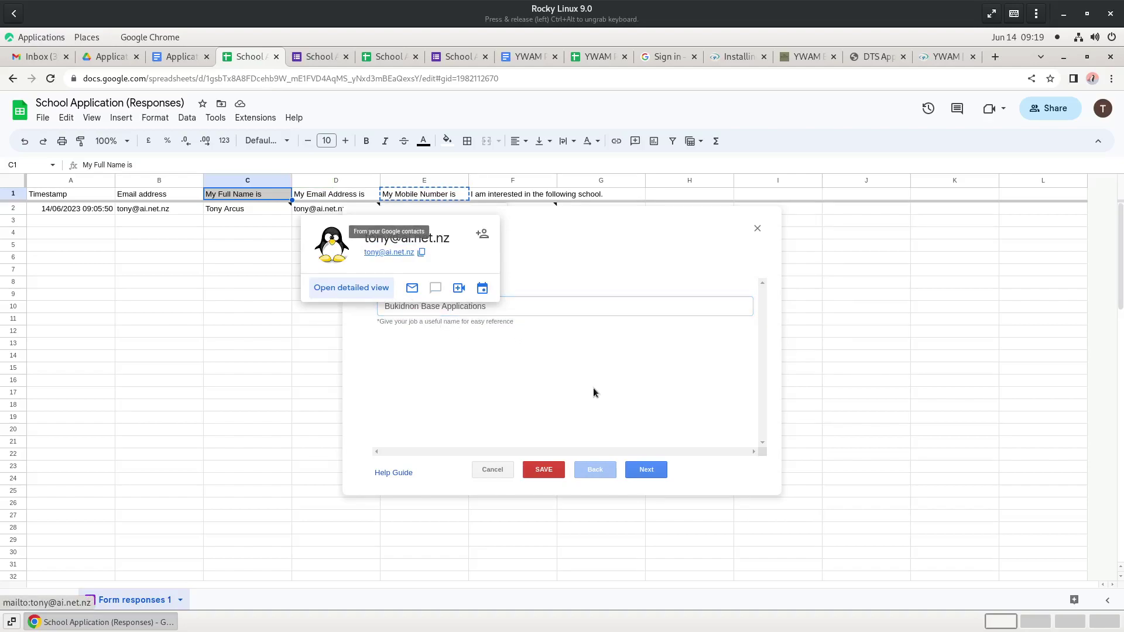
- Pick the Applications 2023 Template document from Drive as the job's merge template
{"action": "left_click", "coordinate": [652, 476]}
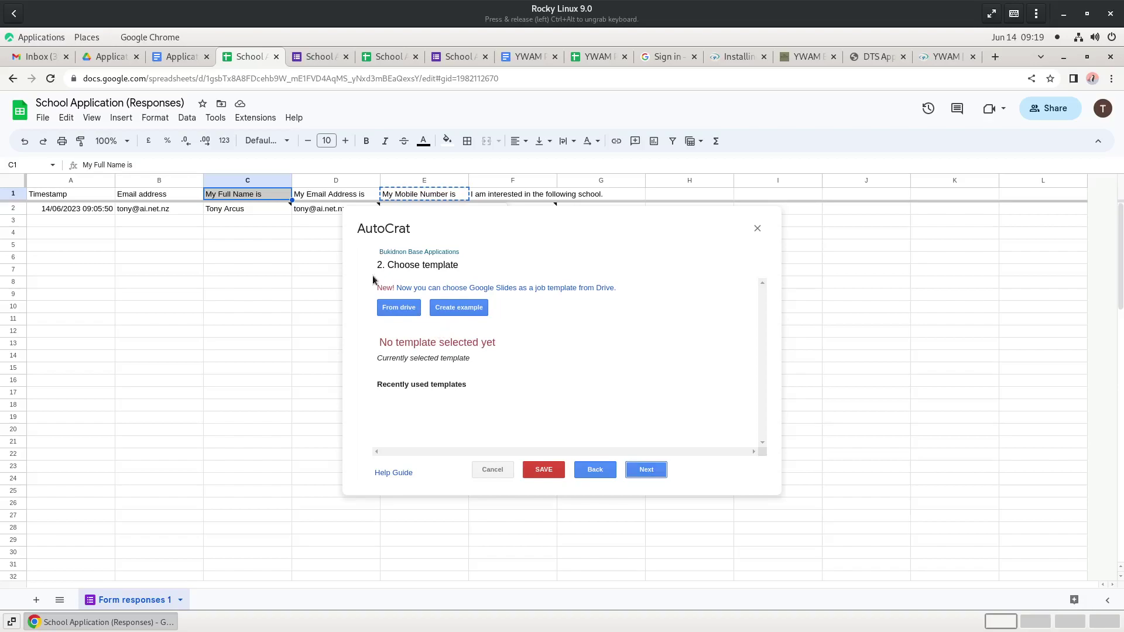
{"action": "left_click", "coordinate": [167, 58]}
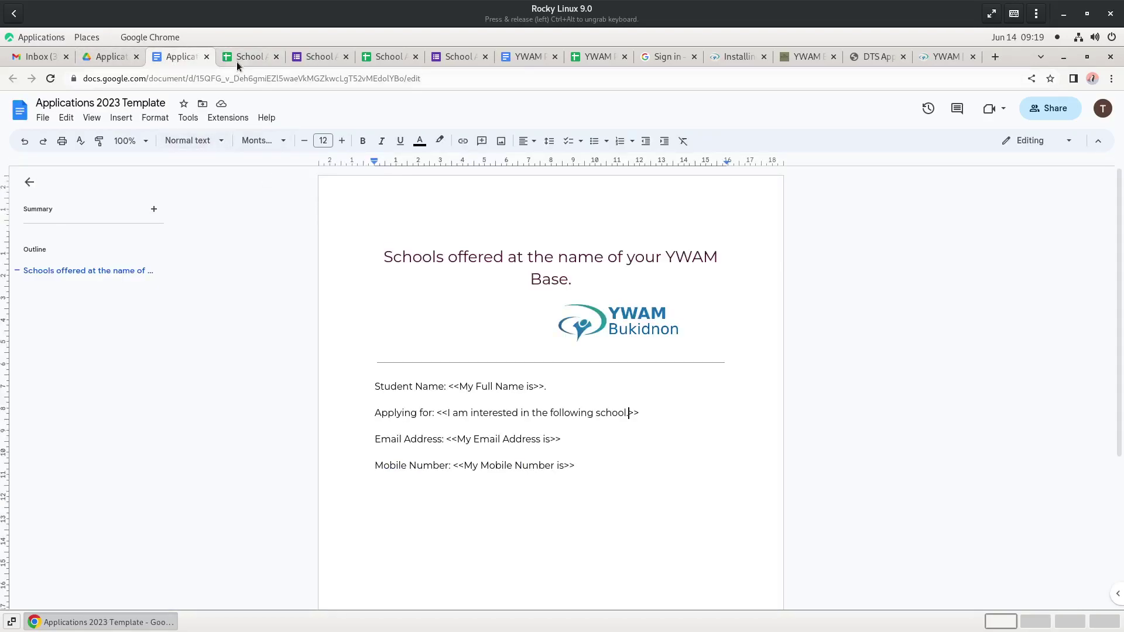
{"action": "left_click", "coordinate": [238, 59]}
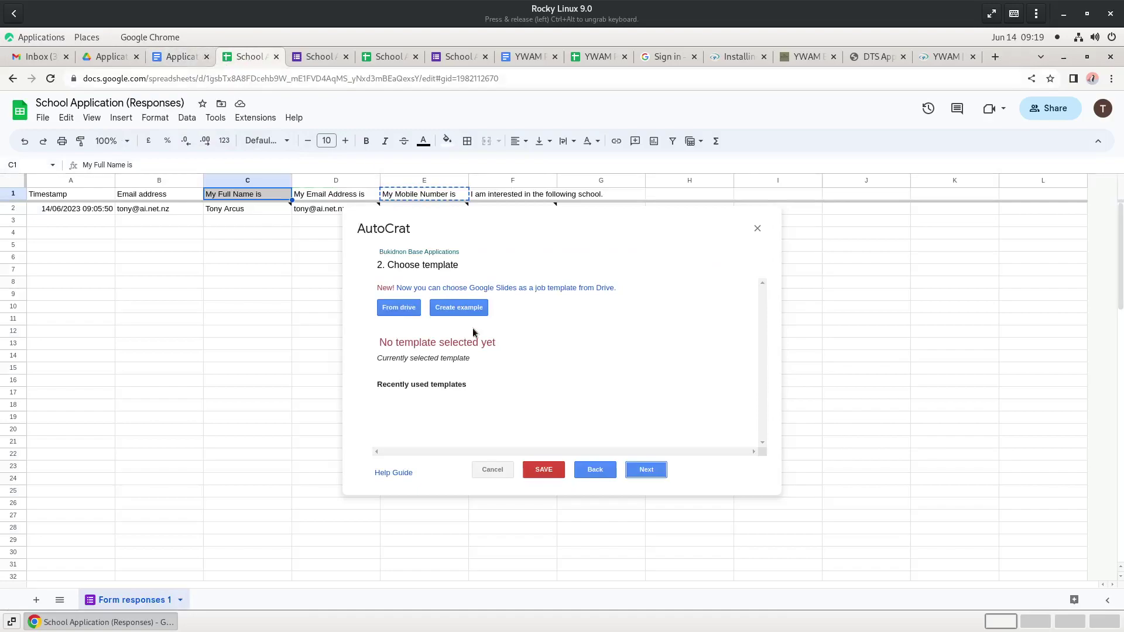
{"action": "left_click", "coordinate": [398, 308]}
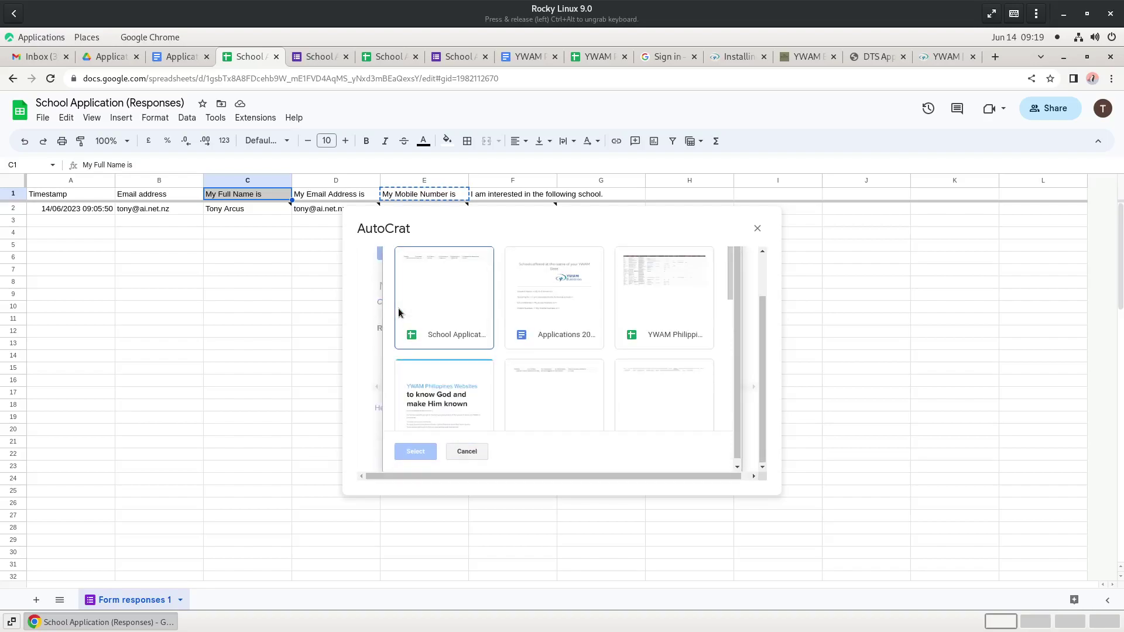
{"action": "left_click", "coordinate": [543, 305]}
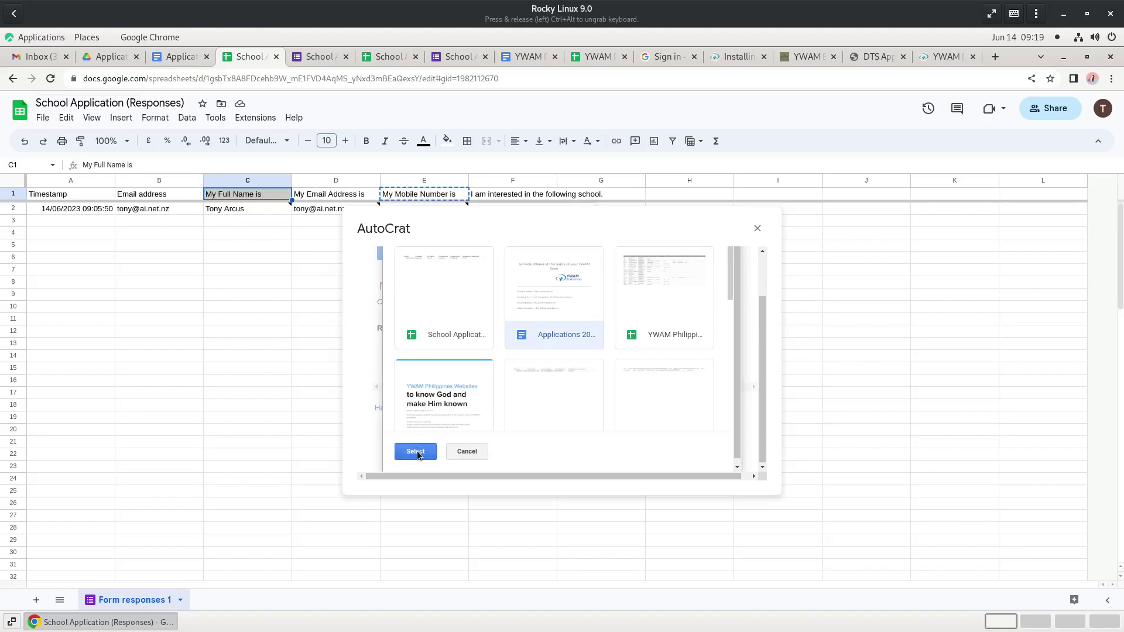
{"action": "left_click", "coordinate": [417, 452]}
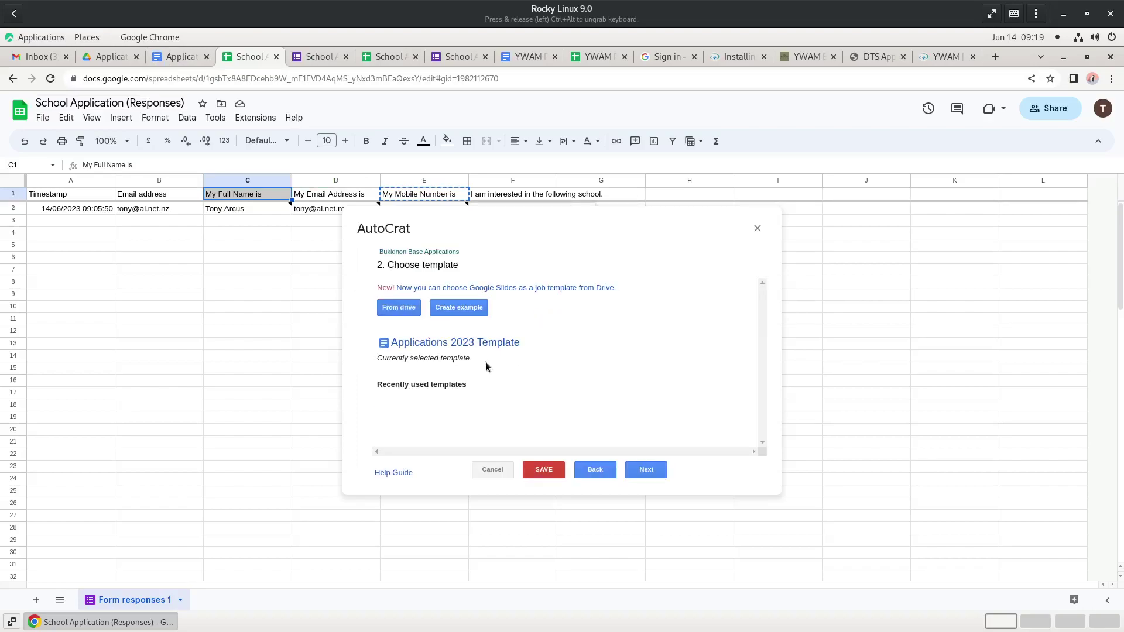
- Check the tag-to-column mappings against the template's placeholders and accept them
{"action": "left_click", "coordinate": [647, 471]}
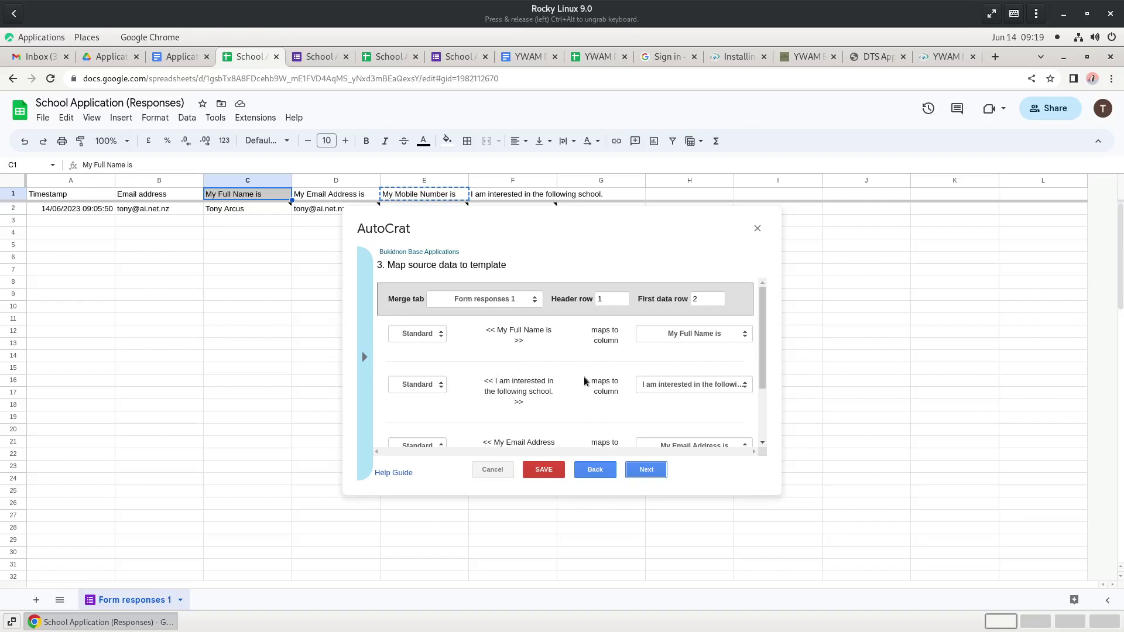
{"action": "scroll", "coordinate": [586, 380], "scroll_direction": "down", "scroll_amount": 2}
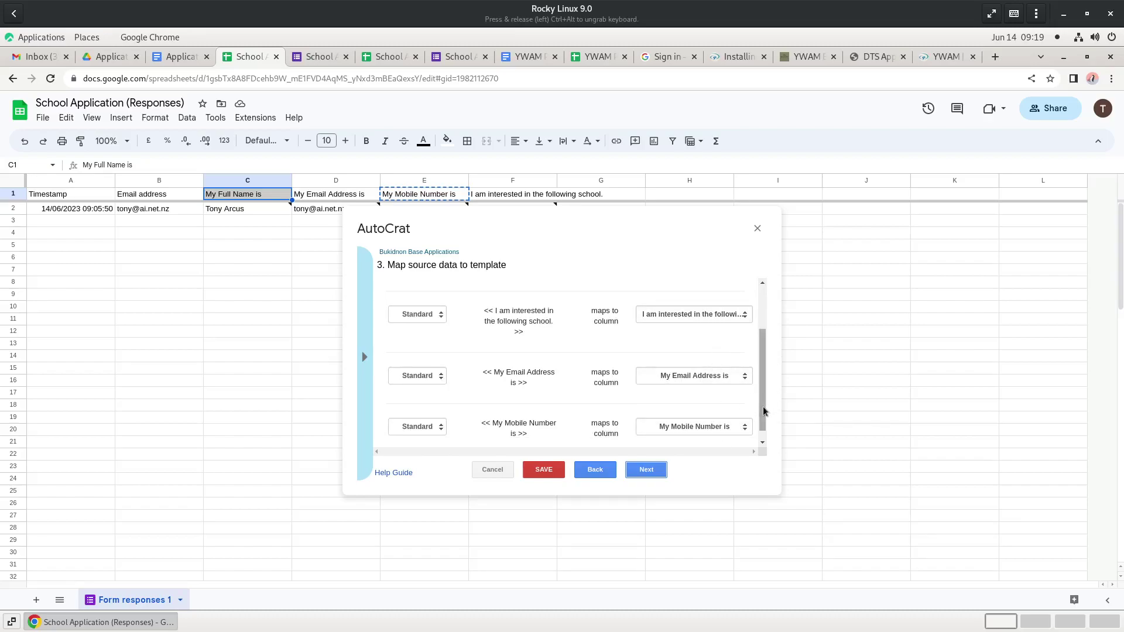
{"action": "scroll", "coordinate": [766, 357], "scroll_direction": "up", "scroll_amount": 2}
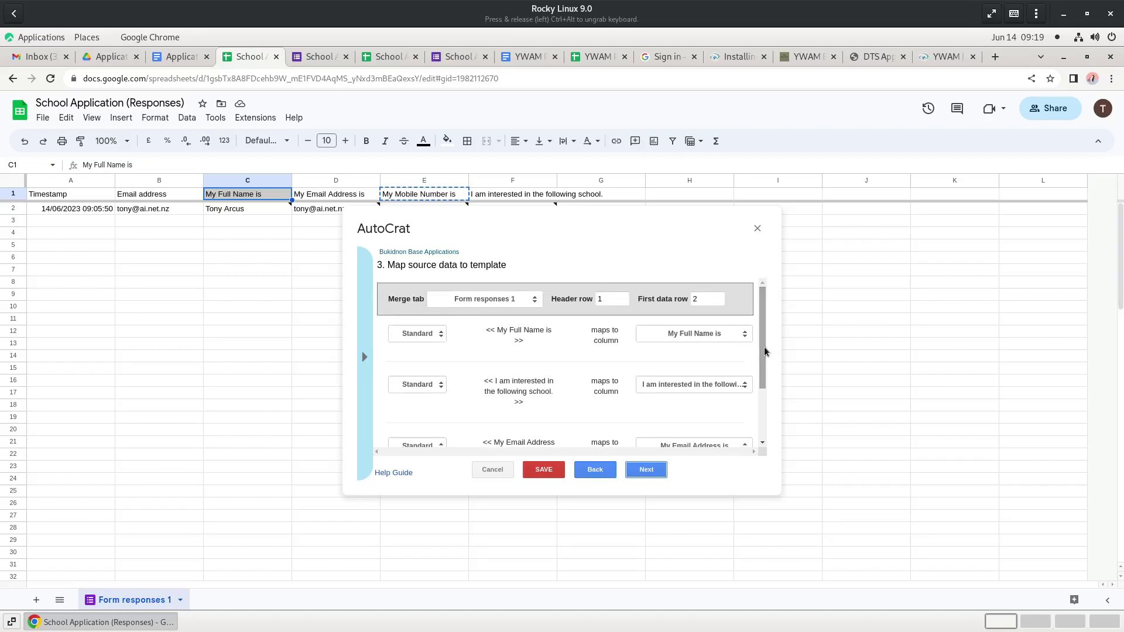
{"action": "left_click", "coordinate": [173, 56]}
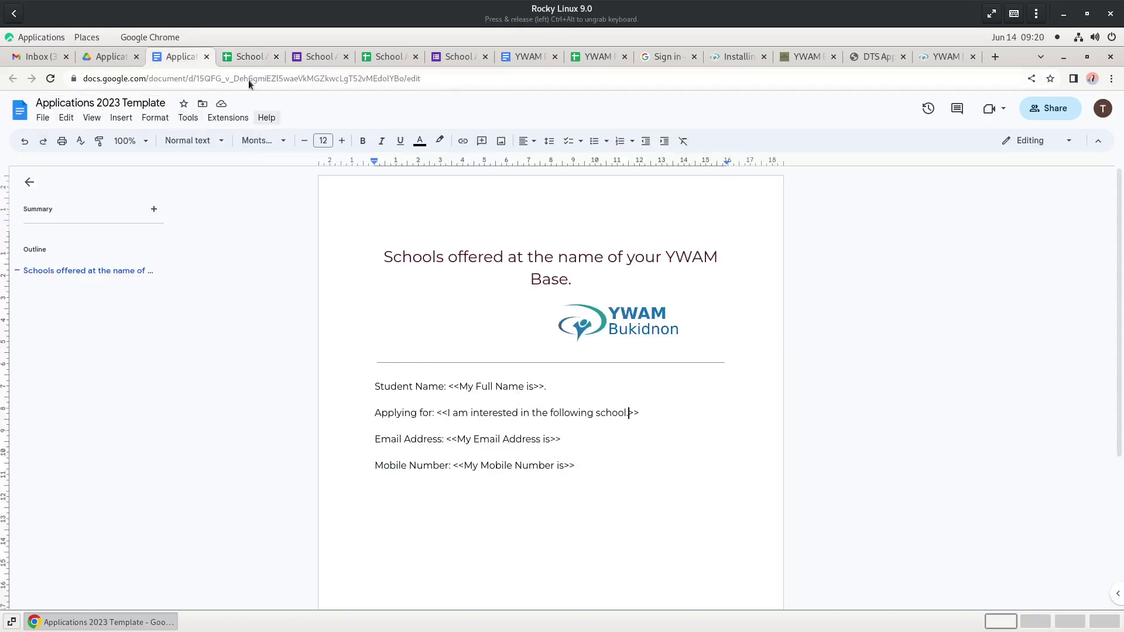
{"action": "left_click", "coordinate": [249, 56]}
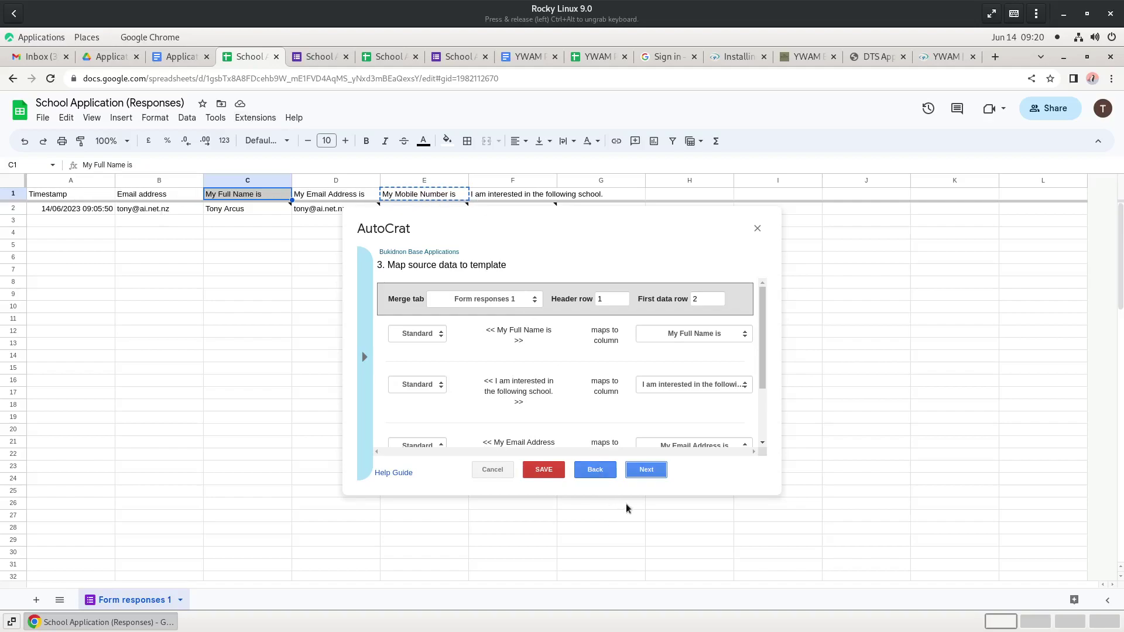
{"action": "left_click", "coordinate": [647, 472]}
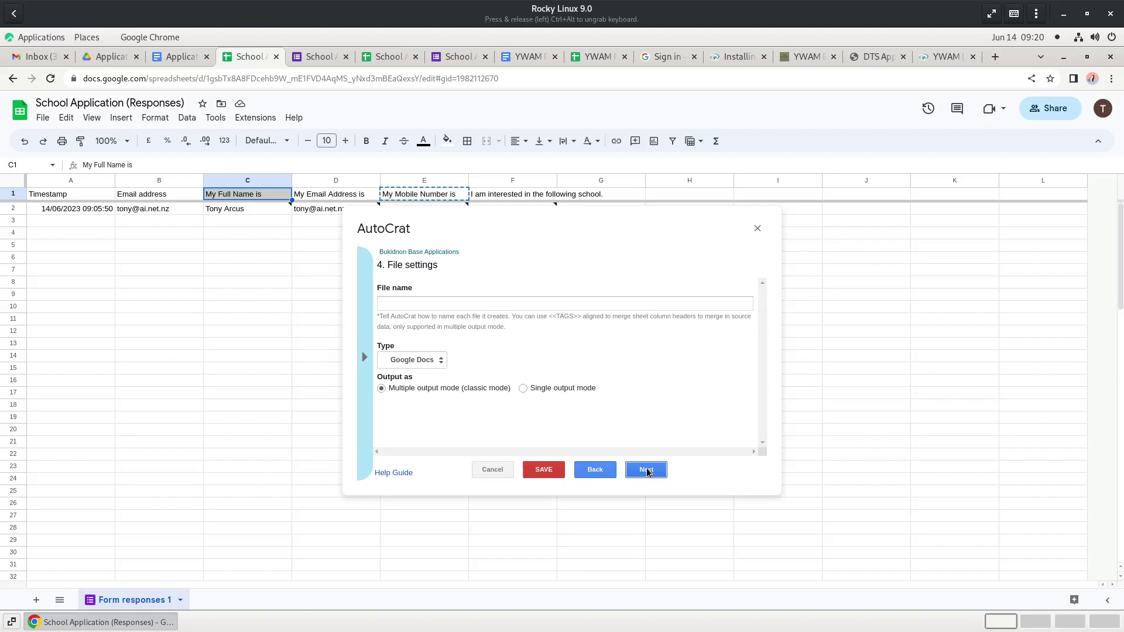
- Start the file name as 'Bukidnon Application <<My Full Name is>>' using the C1 header
{"action": "left_click", "coordinate": [533, 304]}
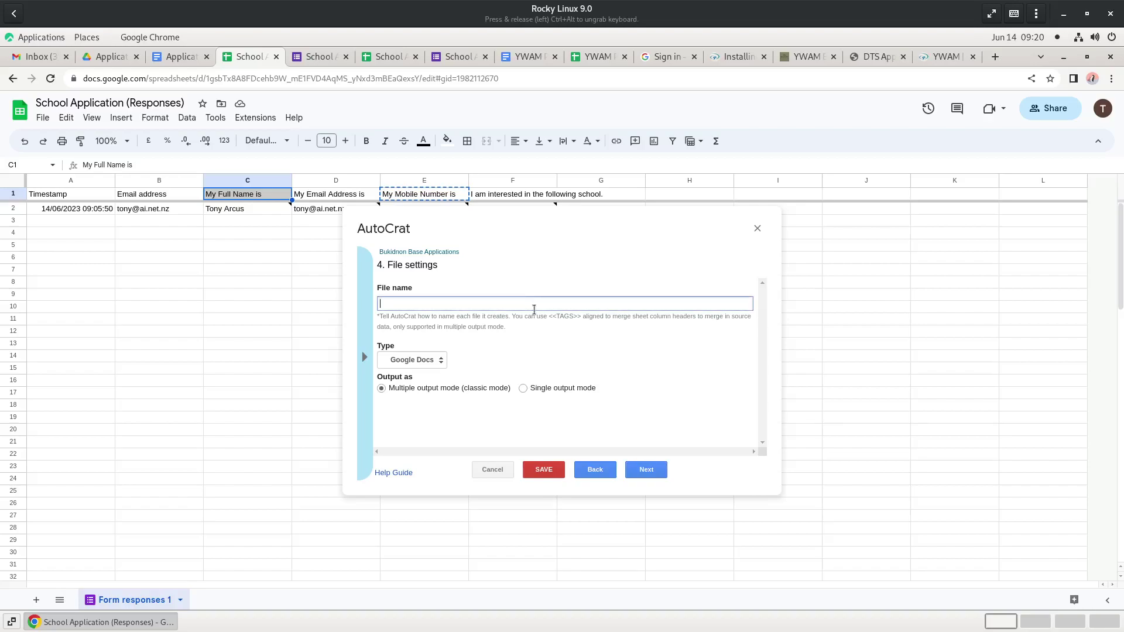
{"action": "type", "text": "Bukidnon Application <<>>"}
{"action": "left_click", "coordinate": [246, 199]}
{"action": "key", "text": "ctrl+c"}
{"action": "left_click", "coordinate": [460, 303]}
{"action": "key", "text": "ctrl+v"}
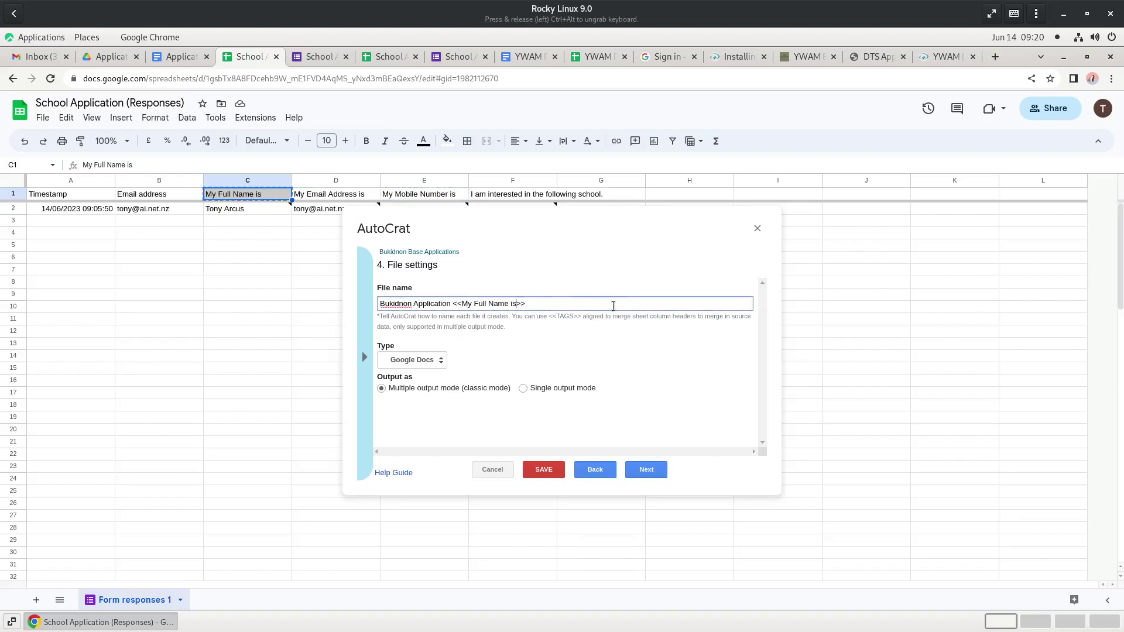
- Append ' for <<I am interested in the following school.>>' using the F1 header
{"action": "left_click", "coordinate": [628, 304]}
{"action": "type", "text": "fir <<>>"}
{"action": "type", "text": "o"}
{"action": "left_click", "coordinate": [500, 195]}
{"action": "key", "text": "ctrl+c"}
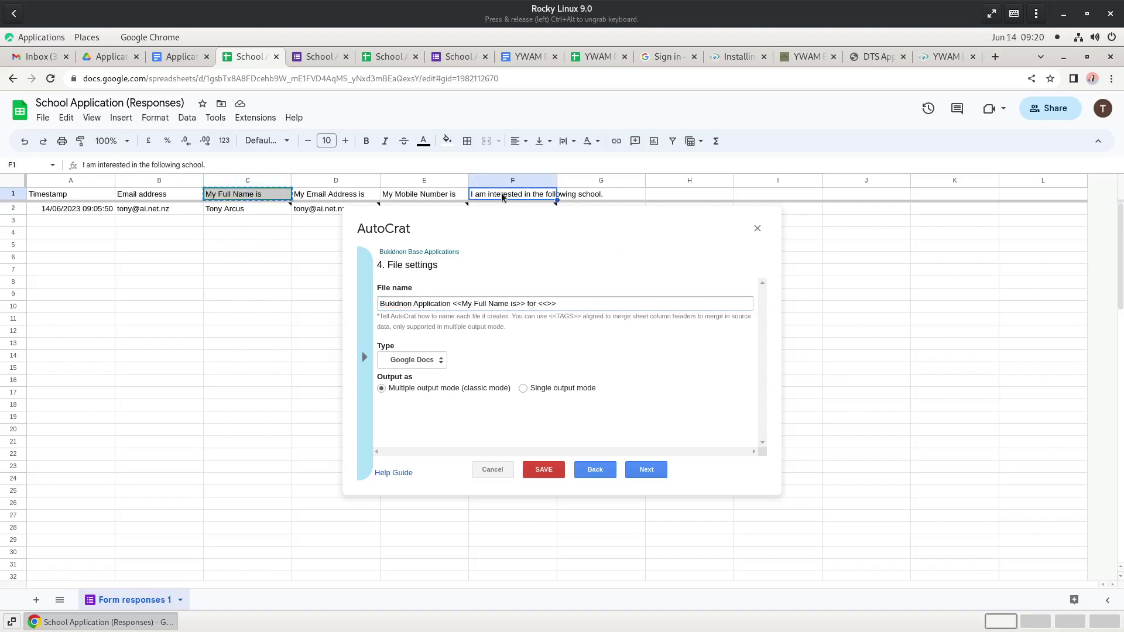
{"action": "left_click", "coordinate": [547, 305]}
{"action": "key", "text": "ctrl+v"}
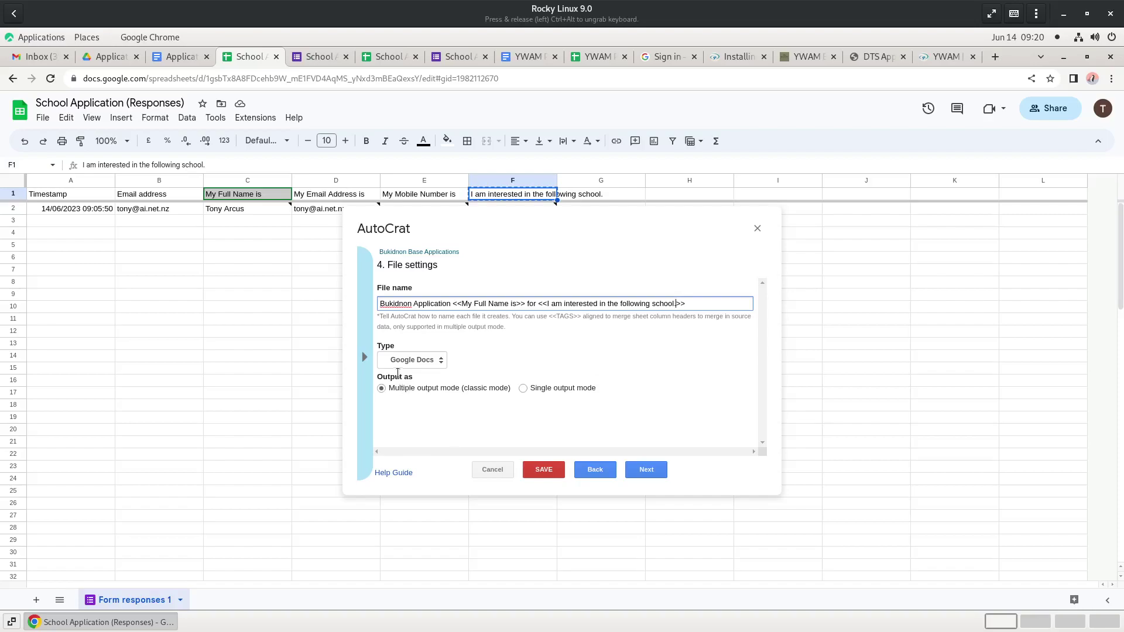
- Create a folder named '2023 Applications' inside the Applications folder in Google Drive
{"action": "left_click", "coordinate": [642, 474]}
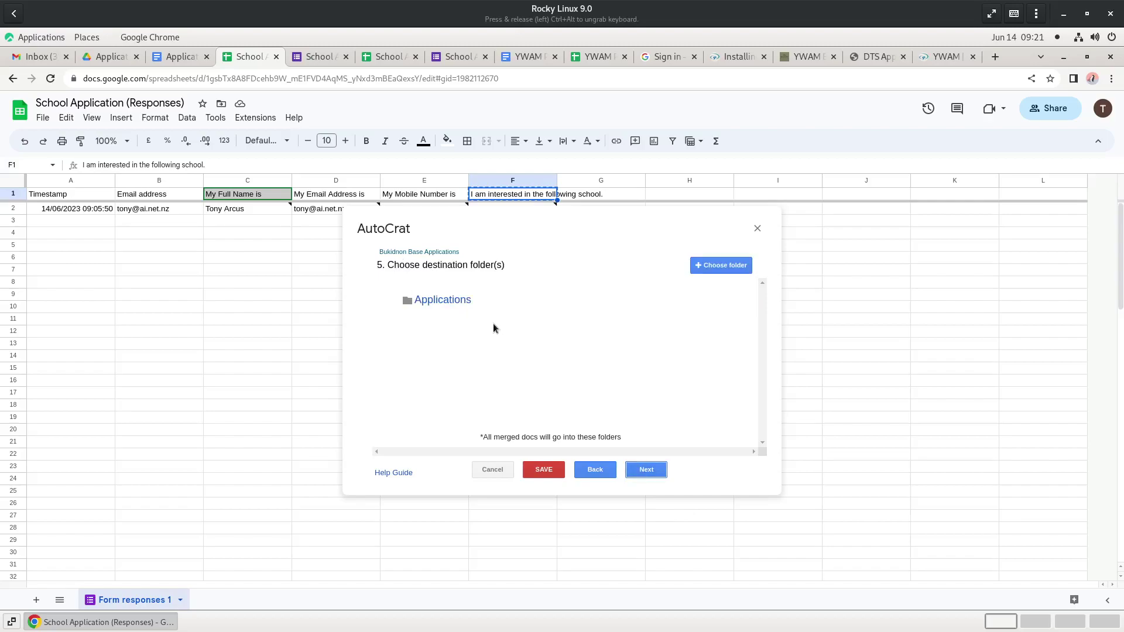
{"action": "left_click", "coordinate": [109, 57]}
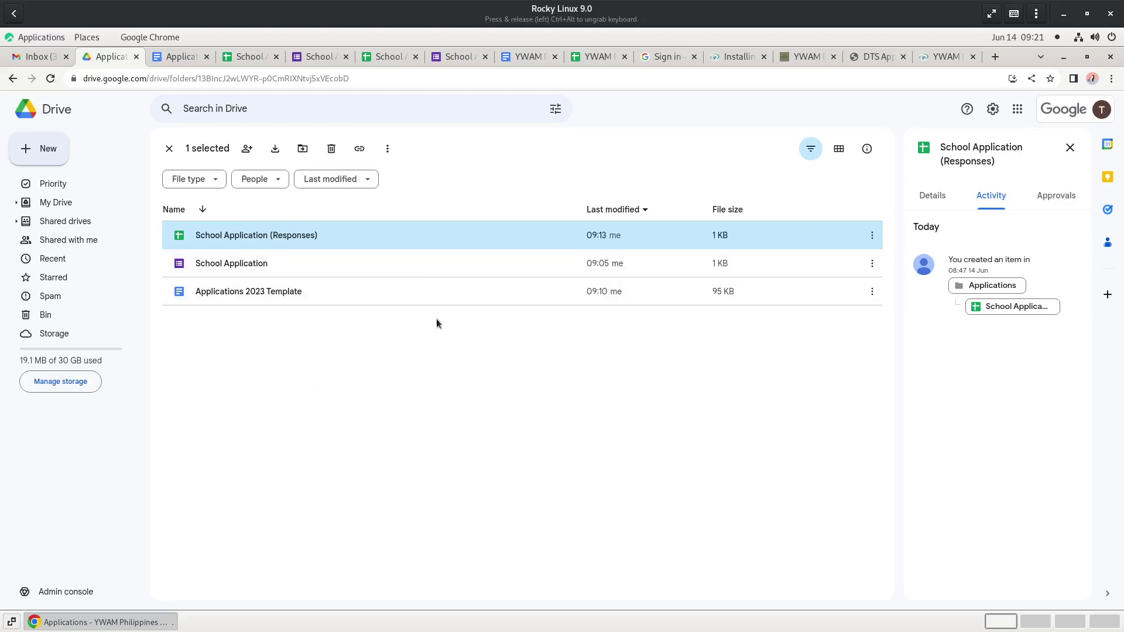
{"action": "left_click", "coordinate": [243, 368]}
{"action": "left_click", "coordinate": [37, 150]}
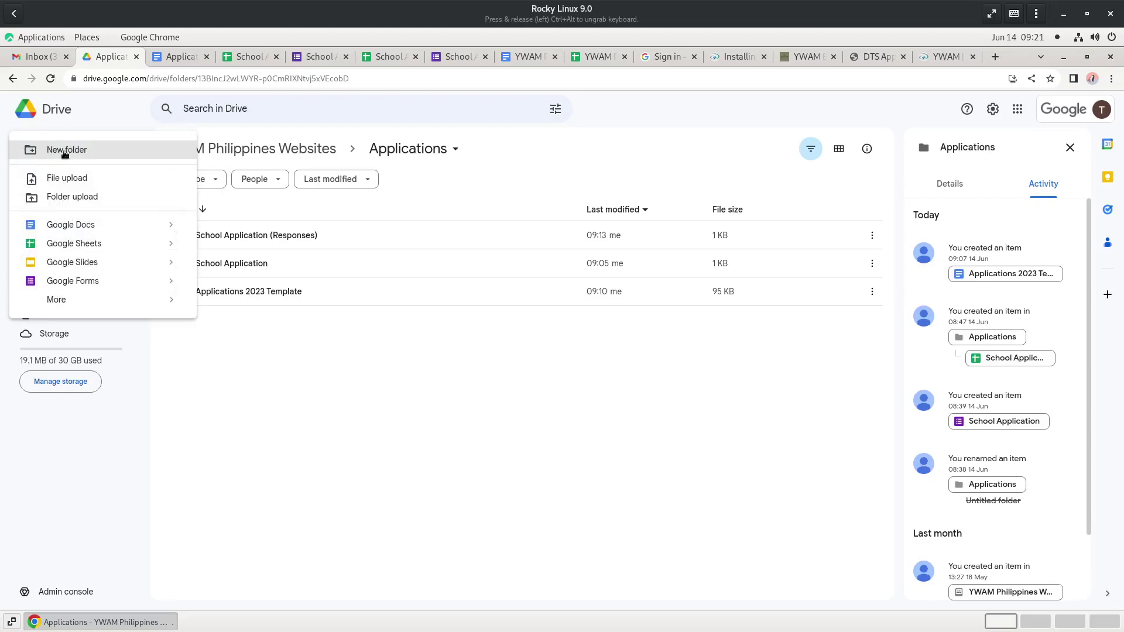
{"action": "left_click", "coordinate": [65, 151]}
{"action": "type", "text": "2023 Applications"}
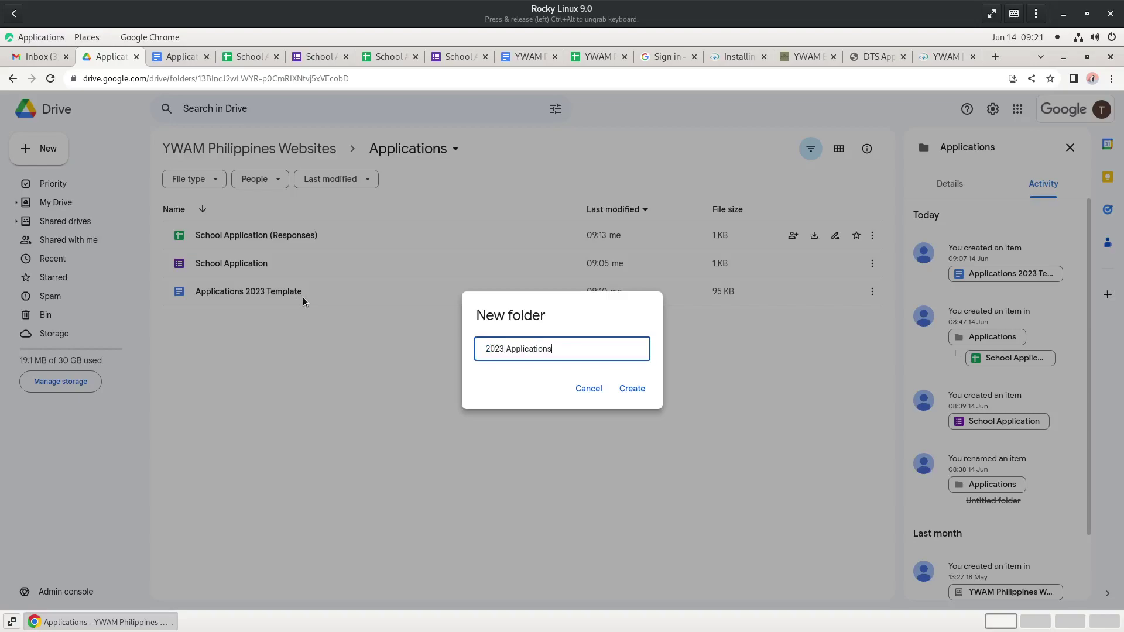
{"action": "left_click", "coordinate": [620, 384]}
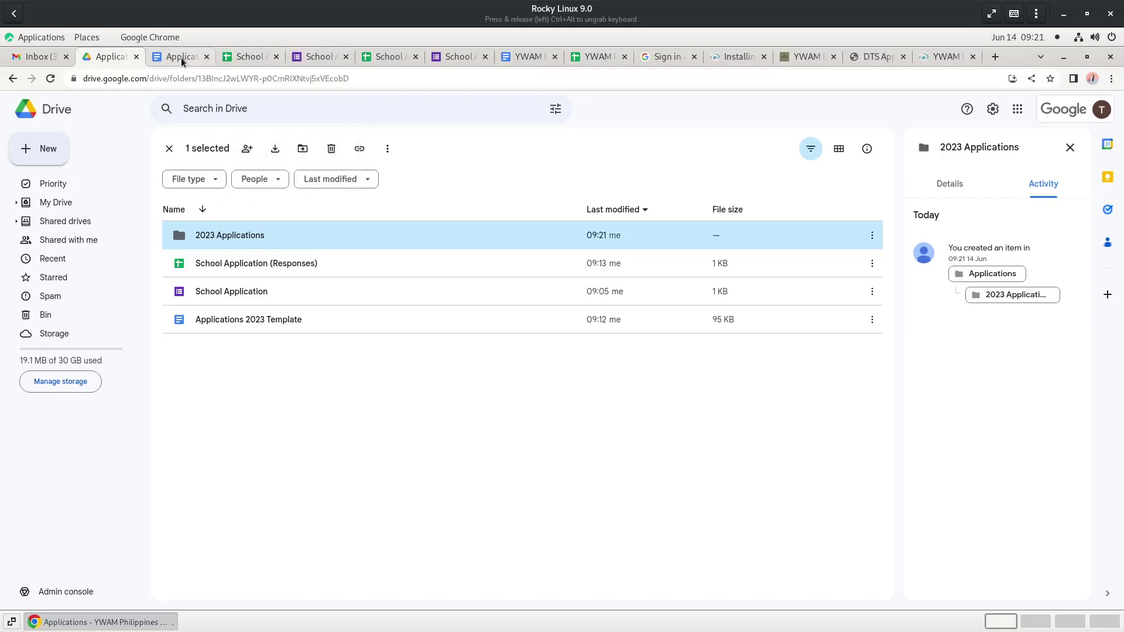
- Replace the Applications destination folder with 2023 Applications, then continue to the dynamic folder step
{"action": "left_click", "coordinate": [234, 56]}
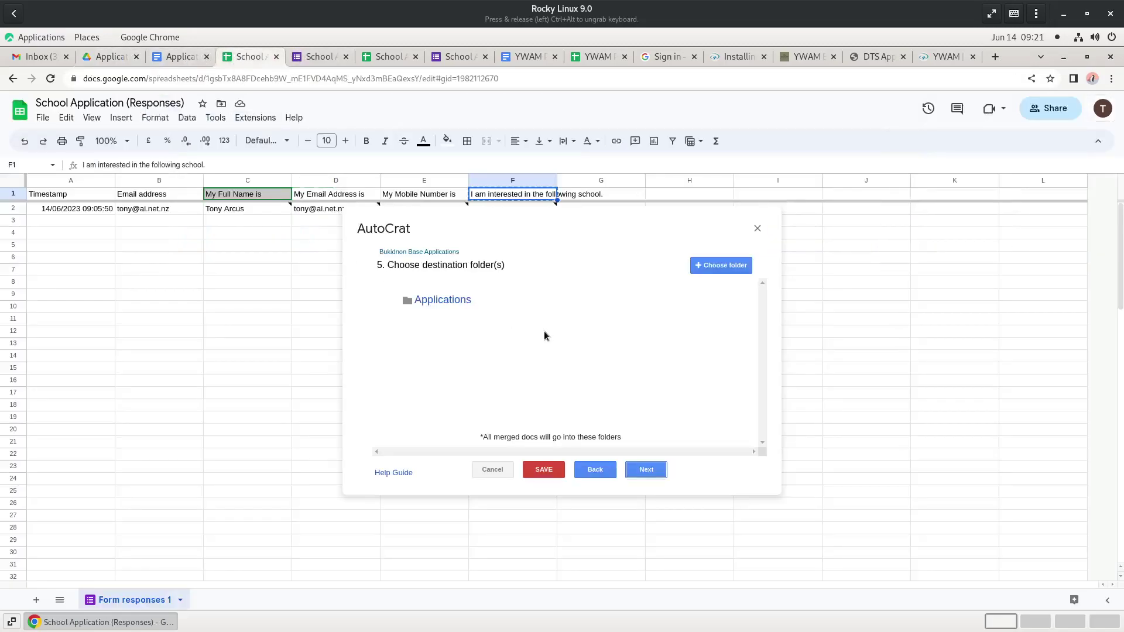
{"action": "left_click", "coordinate": [431, 301]}
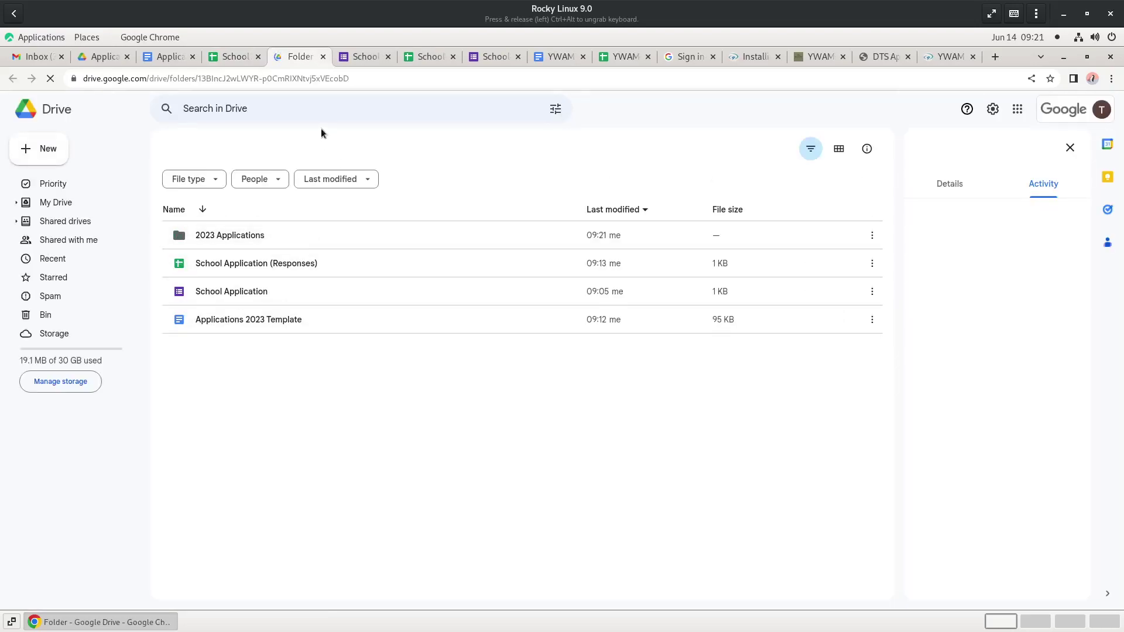
{"action": "left_click", "coordinate": [235, 56]}
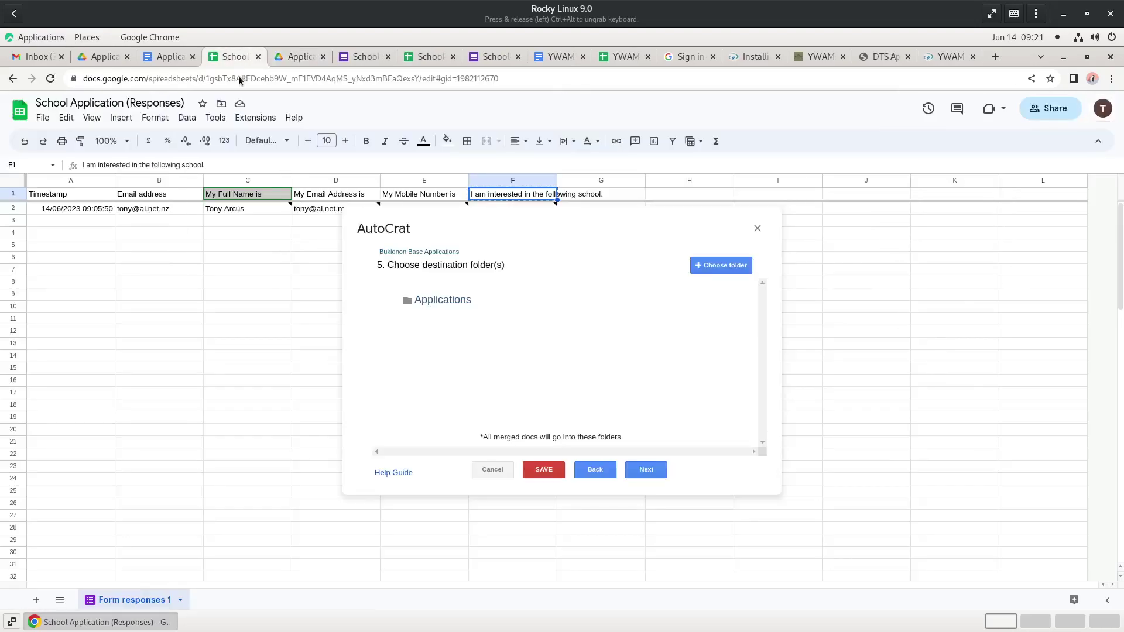
{"action": "left_click", "coordinate": [724, 265]}
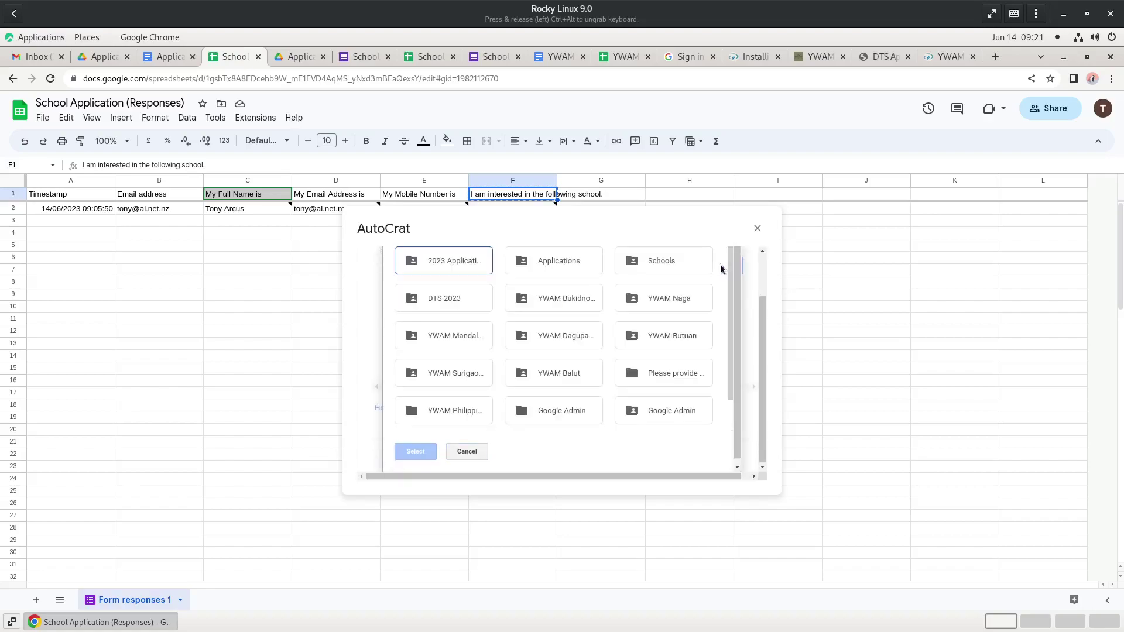
{"action": "left_click", "coordinate": [439, 265]}
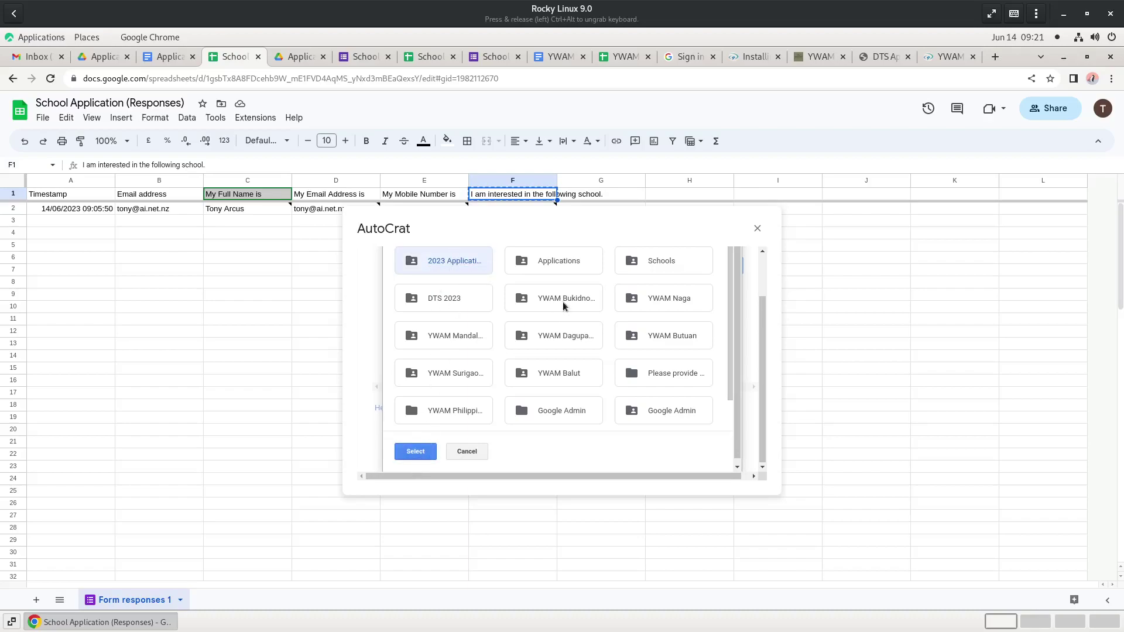
{"action": "left_click", "coordinate": [415, 452]}
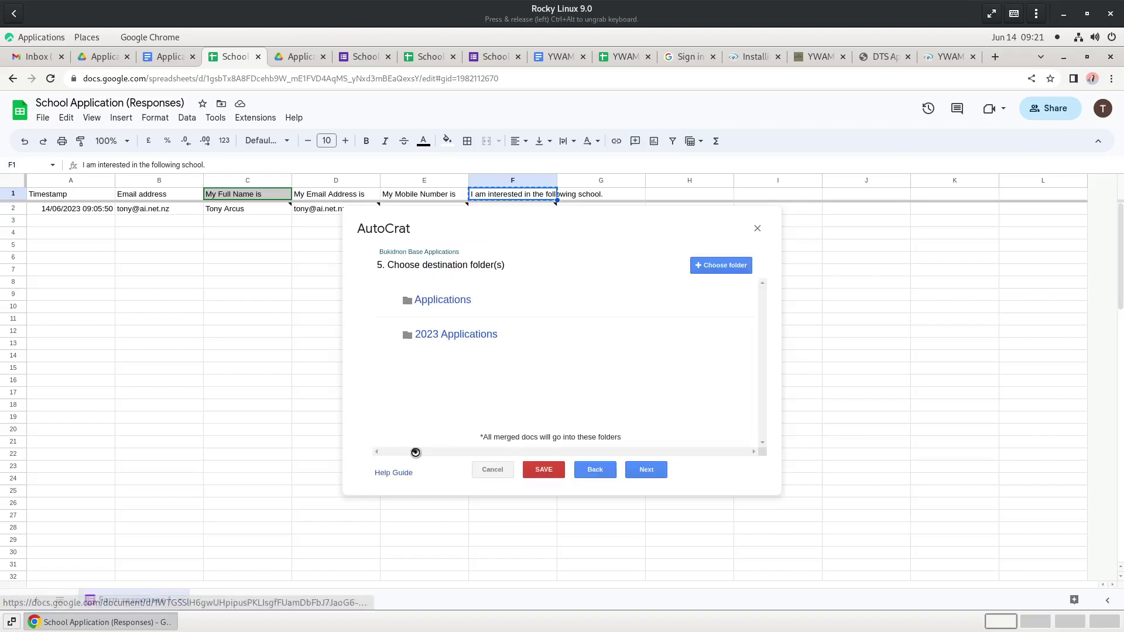
{"action": "left_click", "coordinate": [707, 301]}
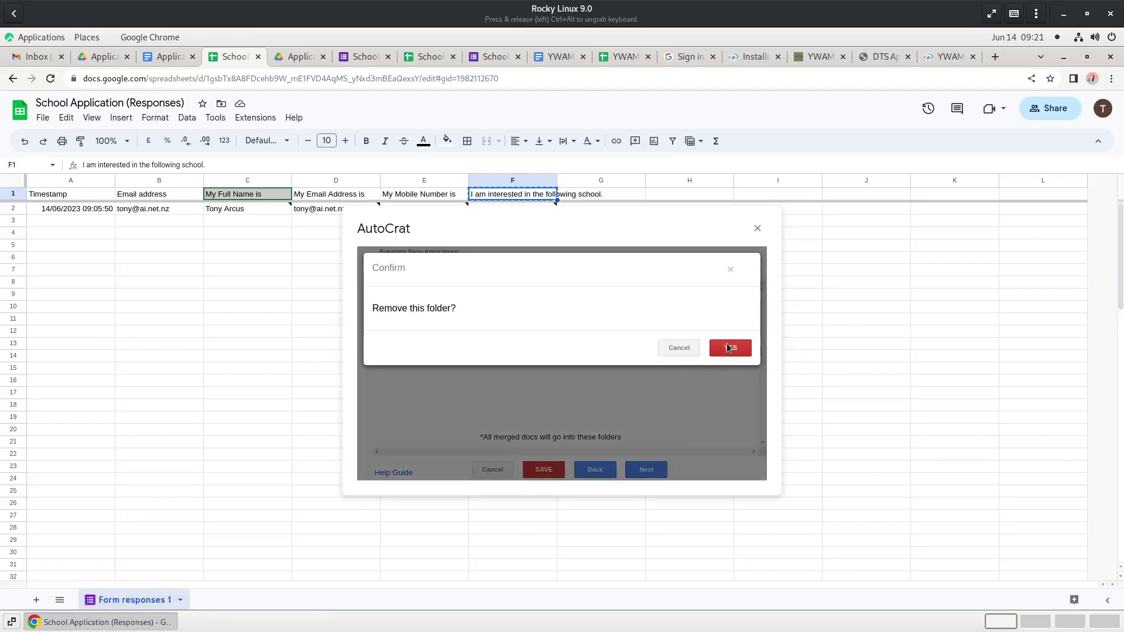
{"action": "left_click", "coordinate": [726, 344]}
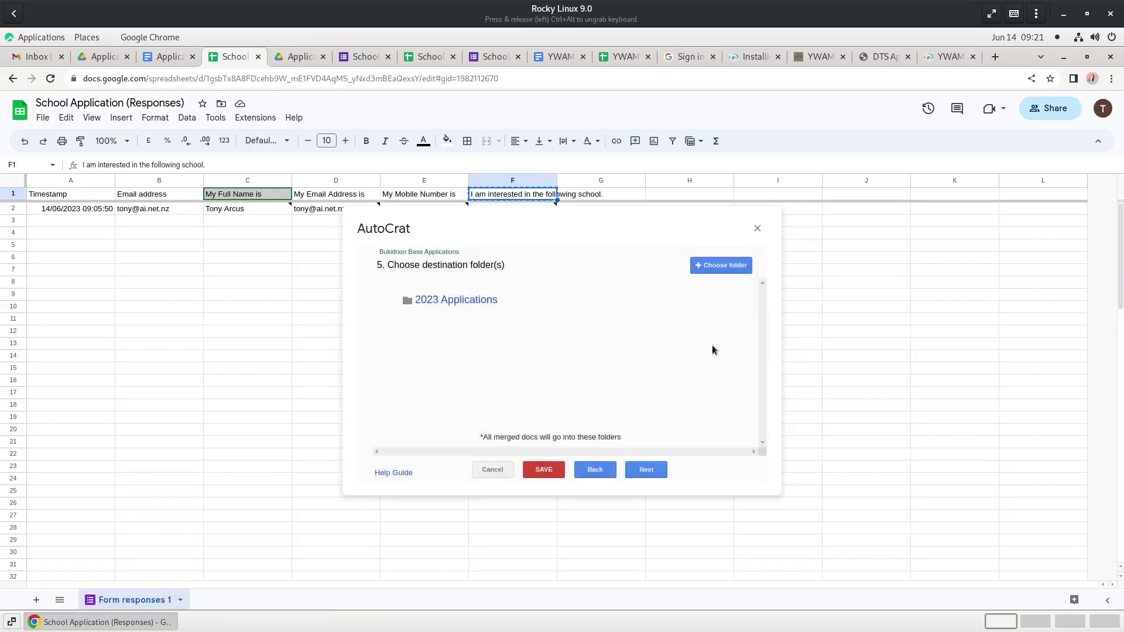
{"action": "left_click", "coordinate": [645, 470]}
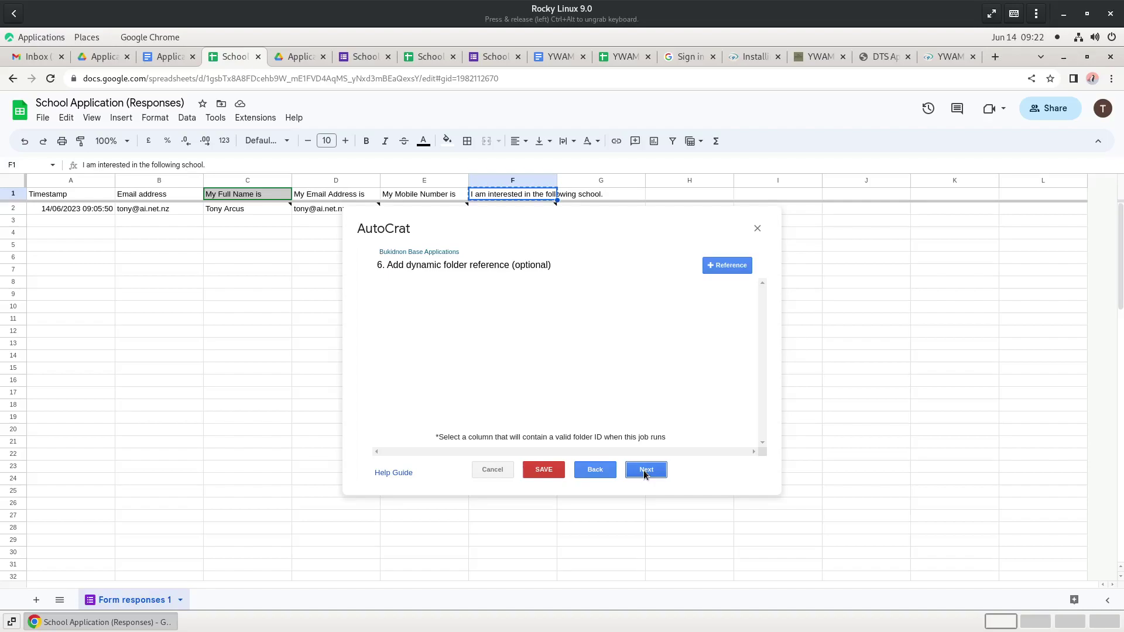
- Add a 'Timestamp equals NOT NULL' merge condition and continue to the sharing and email step
{"action": "left_click", "coordinate": [644, 470]}
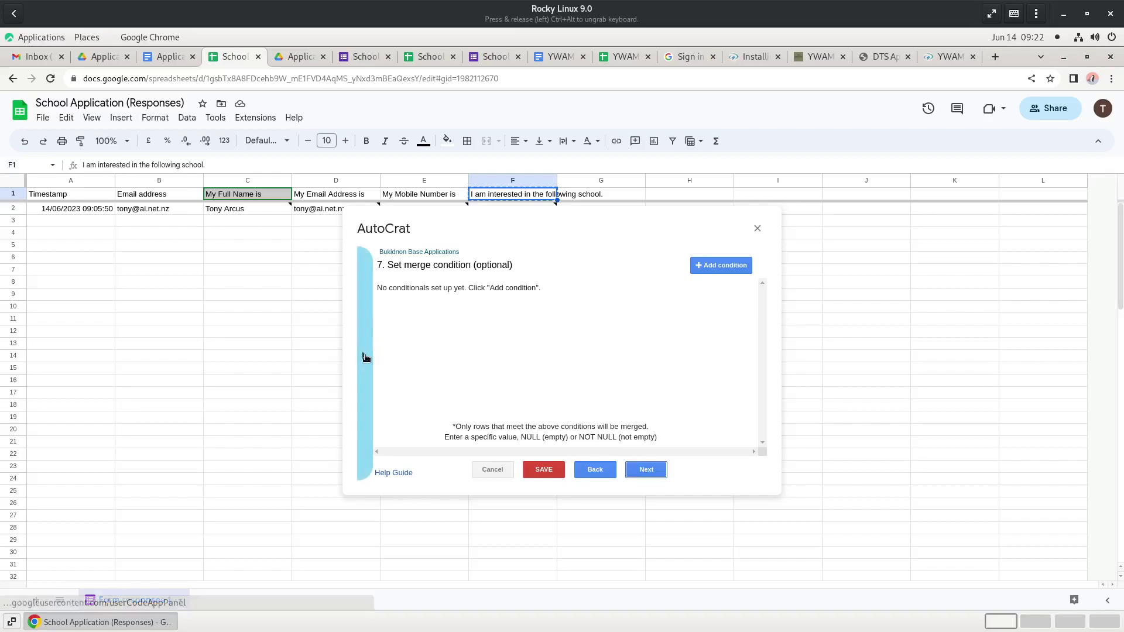
{"action": "left_click", "coordinate": [364, 356]}
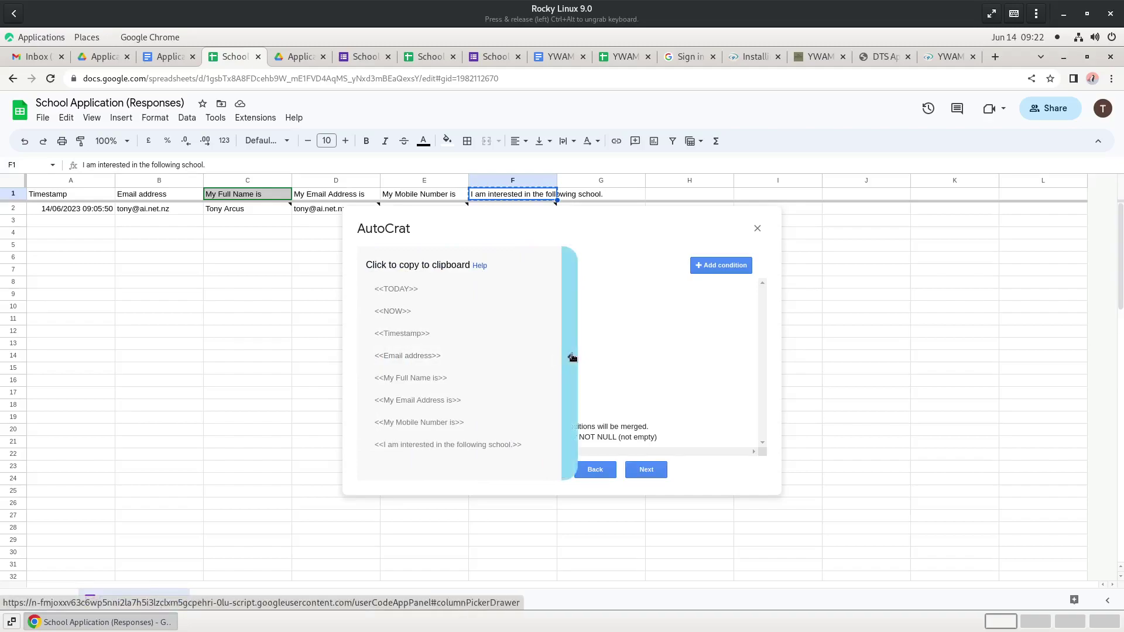
{"action": "left_click", "coordinate": [572, 357]}
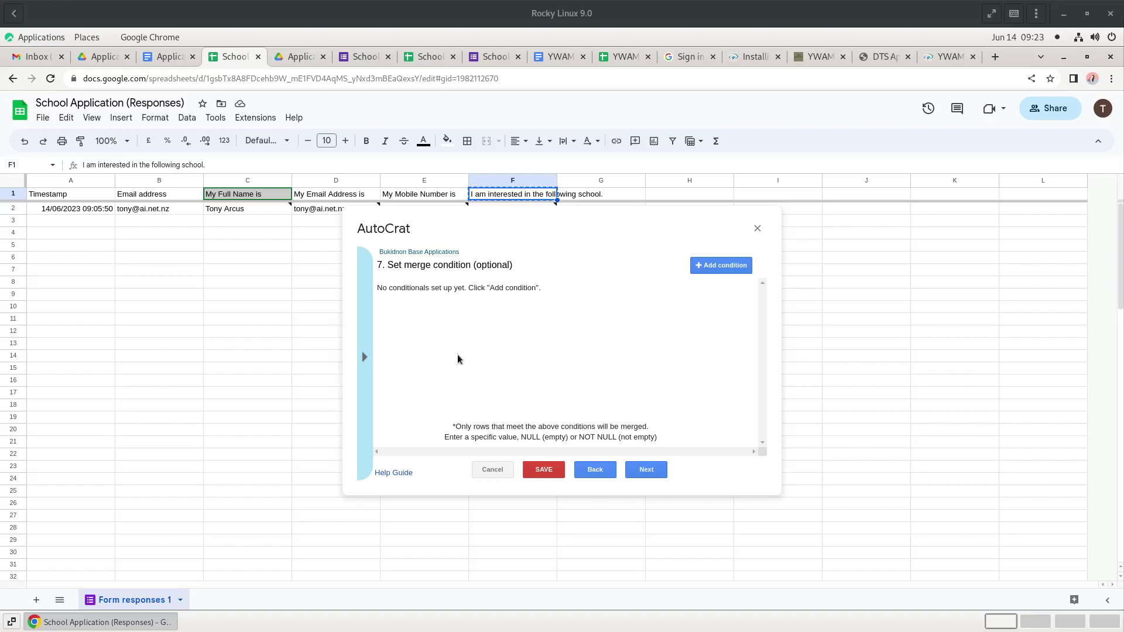
{"action": "left_click", "coordinate": [726, 267]}
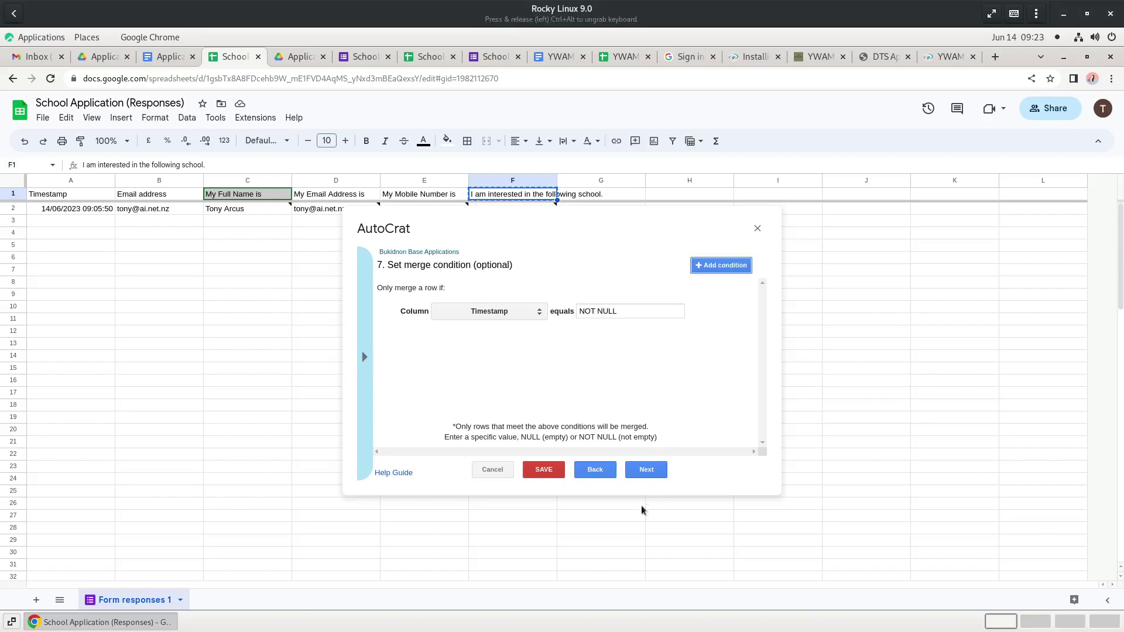
{"action": "left_click", "coordinate": [647, 470]}
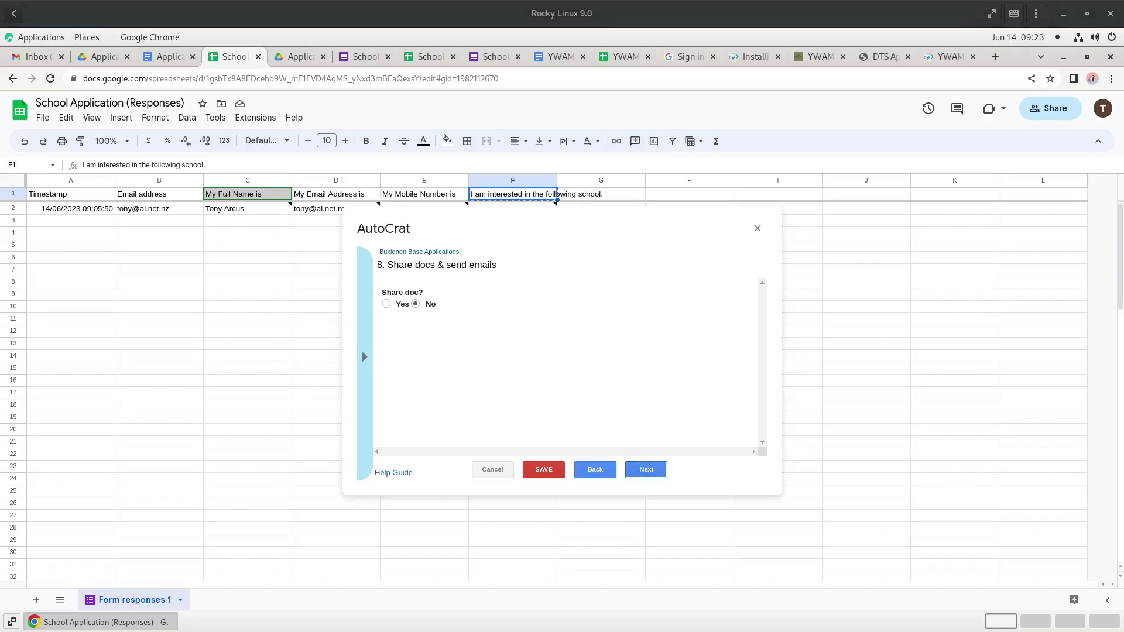
- Set the Bukidnon Base Applications job to run on form submission, enable triggers, and save it
{"action": "left_click", "coordinate": [647, 470]}
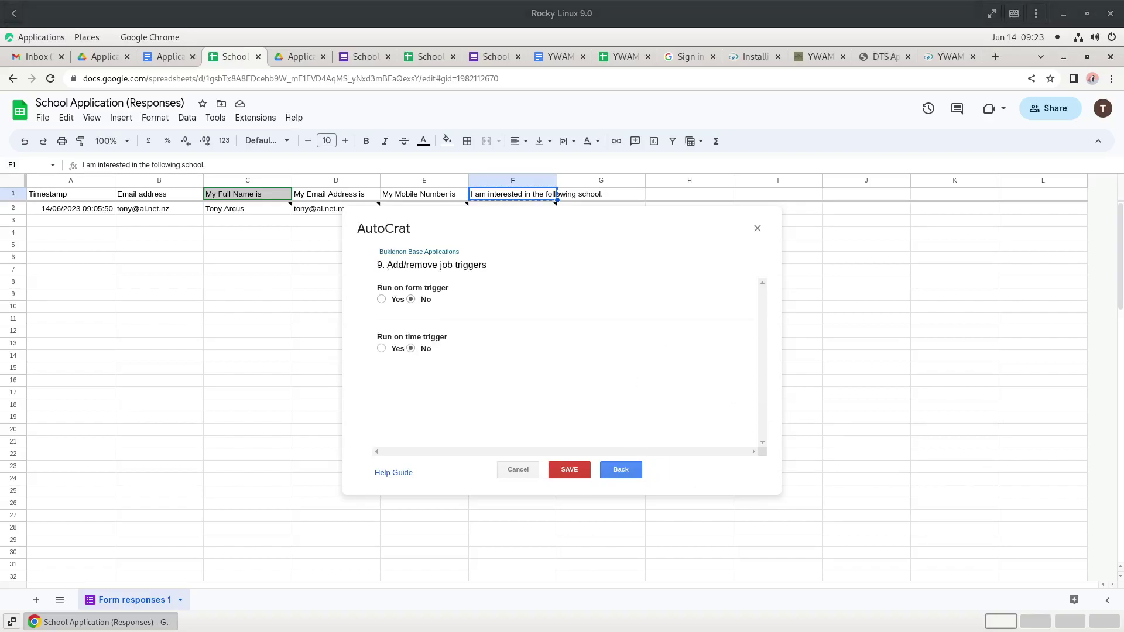
{"action": "left_click", "coordinate": [381, 299]}
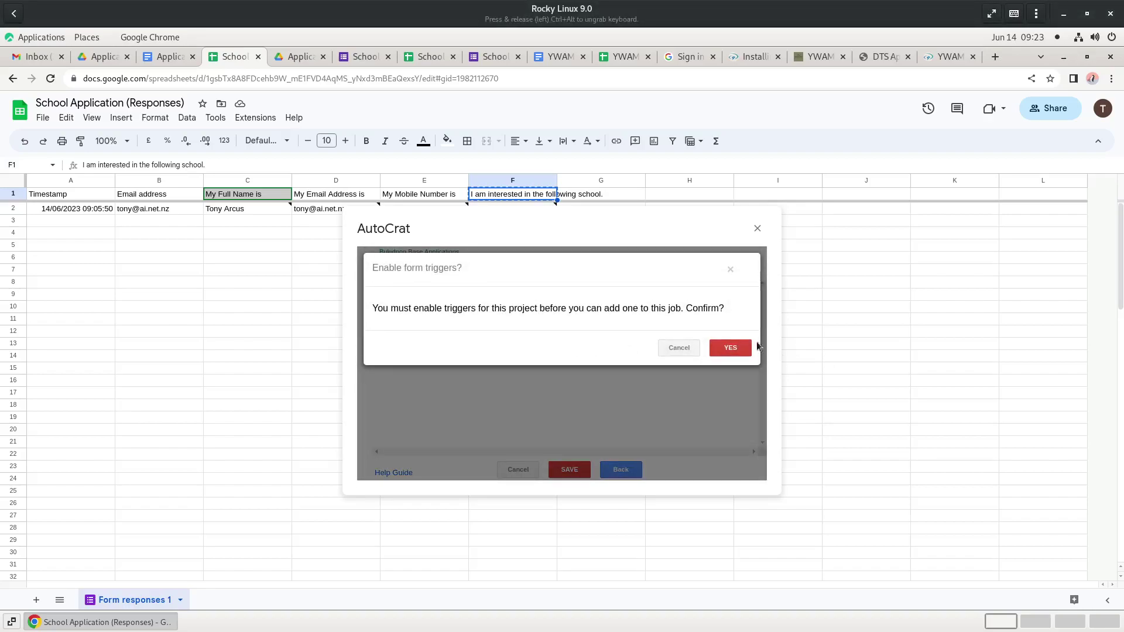
{"action": "left_click", "coordinate": [731, 349]}
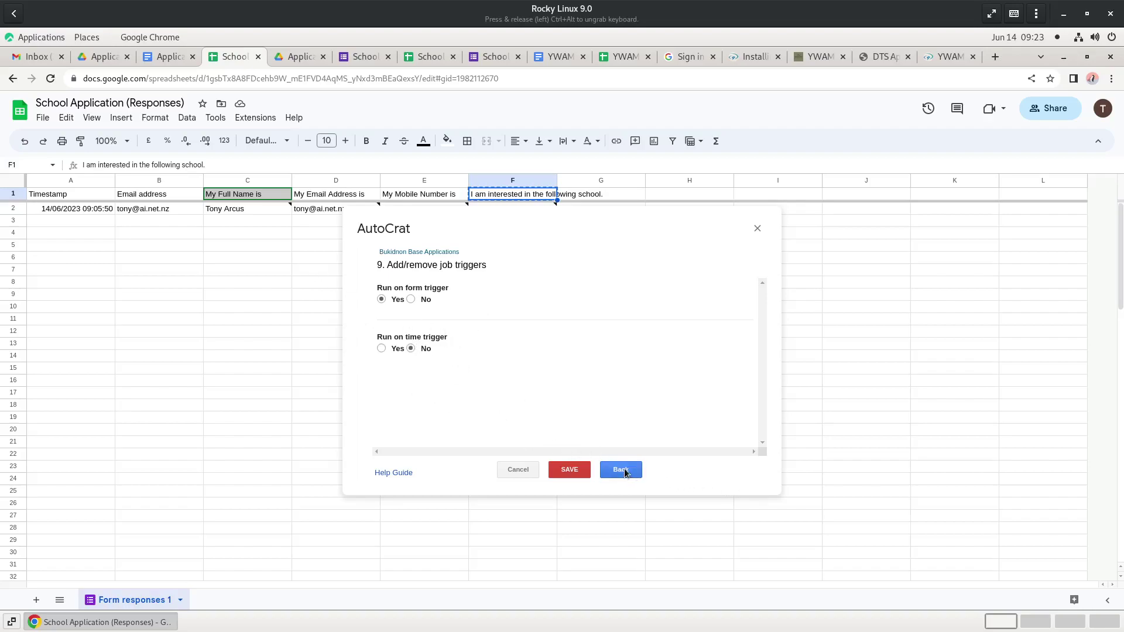
{"action": "left_click", "coordinate": [570, 469]}
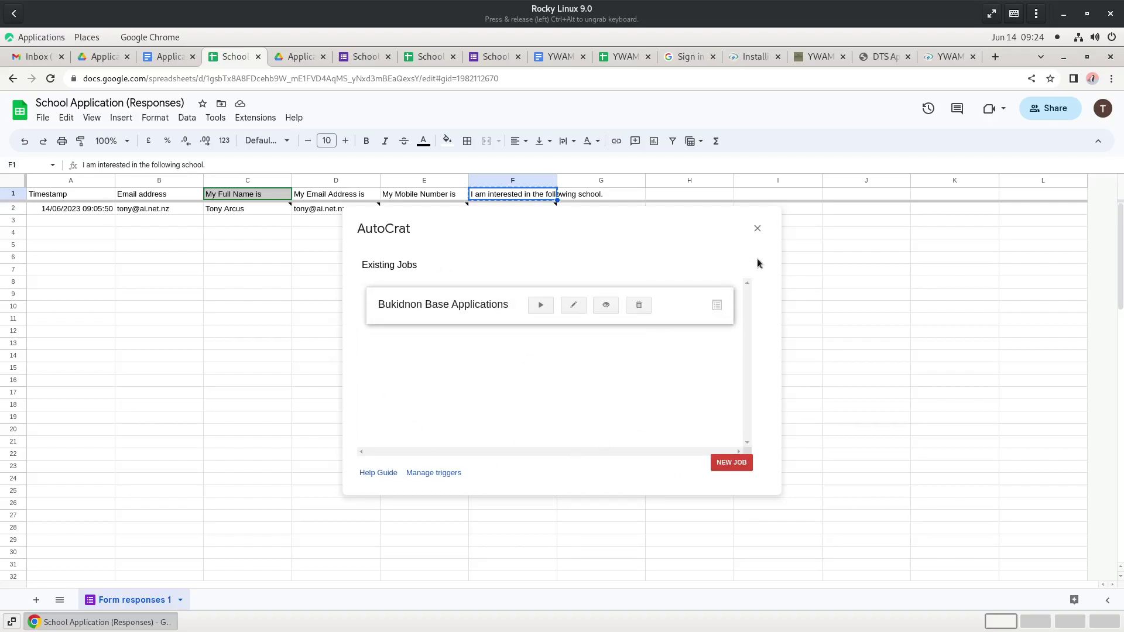
- Close AutoCrat, check the empty 2023 Applications folder and template doc, then return to the responses sheet
{"action": "left_click", "coordinate": [758, 229]}
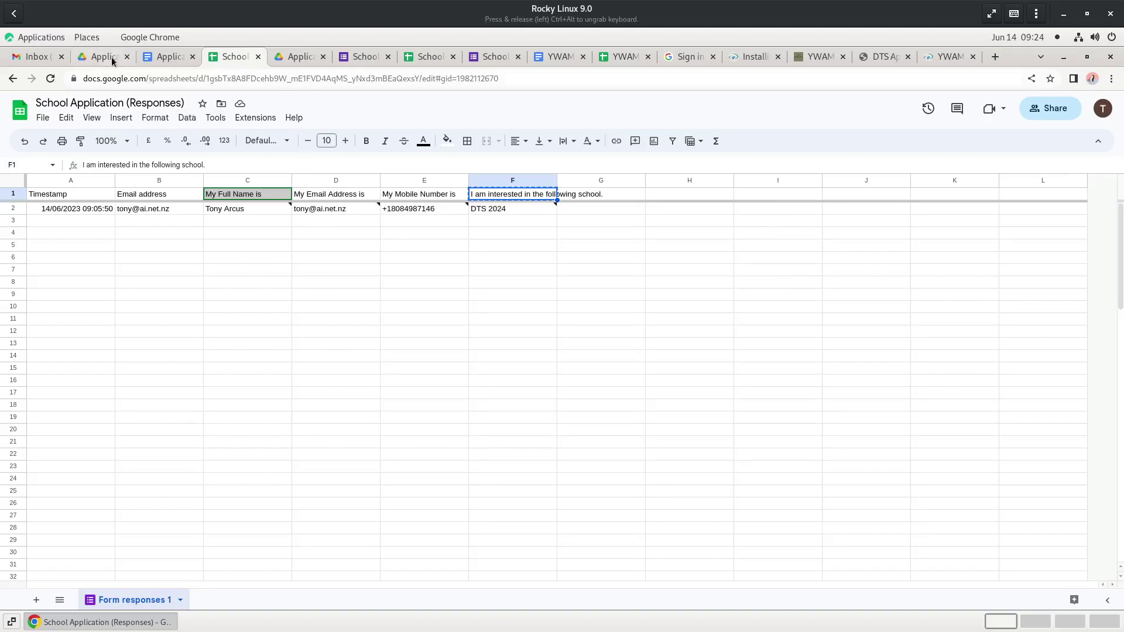
{"action": "left_click", "coordinate": [111, 56]}
{"action": "double_click", "coordinate": [234, 242]}
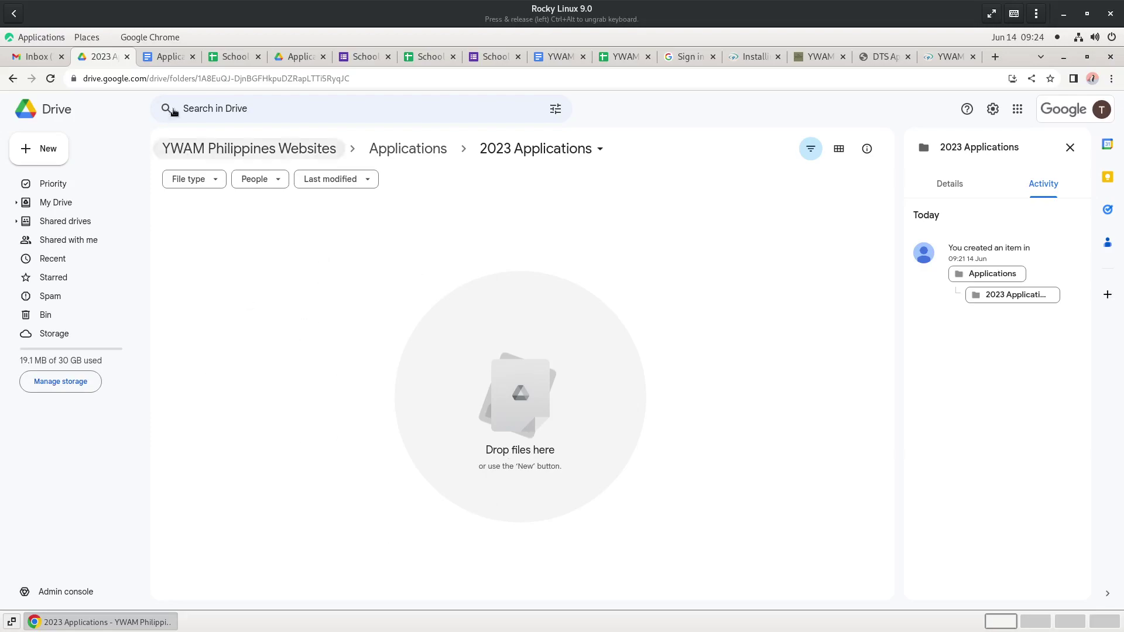
{"action": "left_click", "coordinate": [175, 59]}
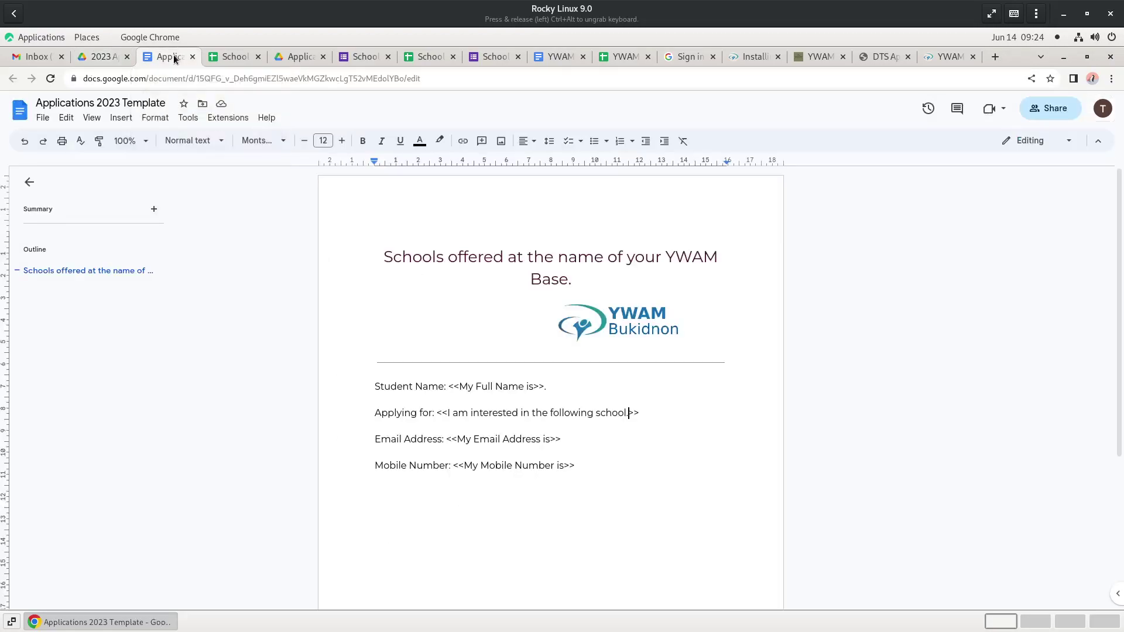
{"action": "left_click", "coordinate": [224, 57]}
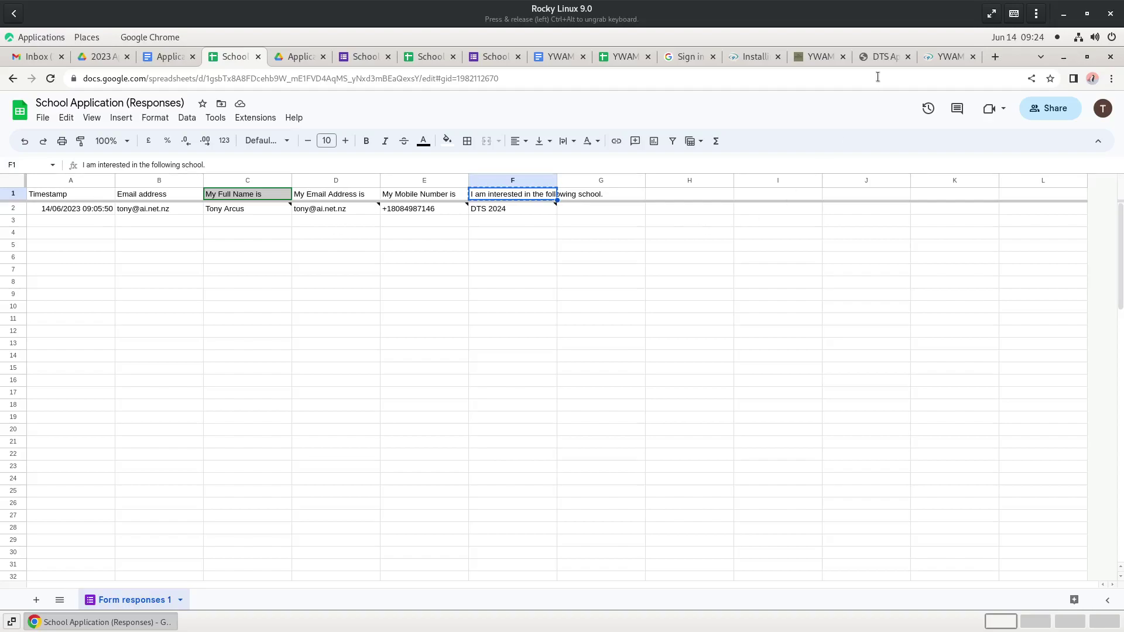
- In the live School Application form, include the account e-mail and enter the applicant's full name and e-mail address
{"action": "left_click", "coordinate": [497, 57]}
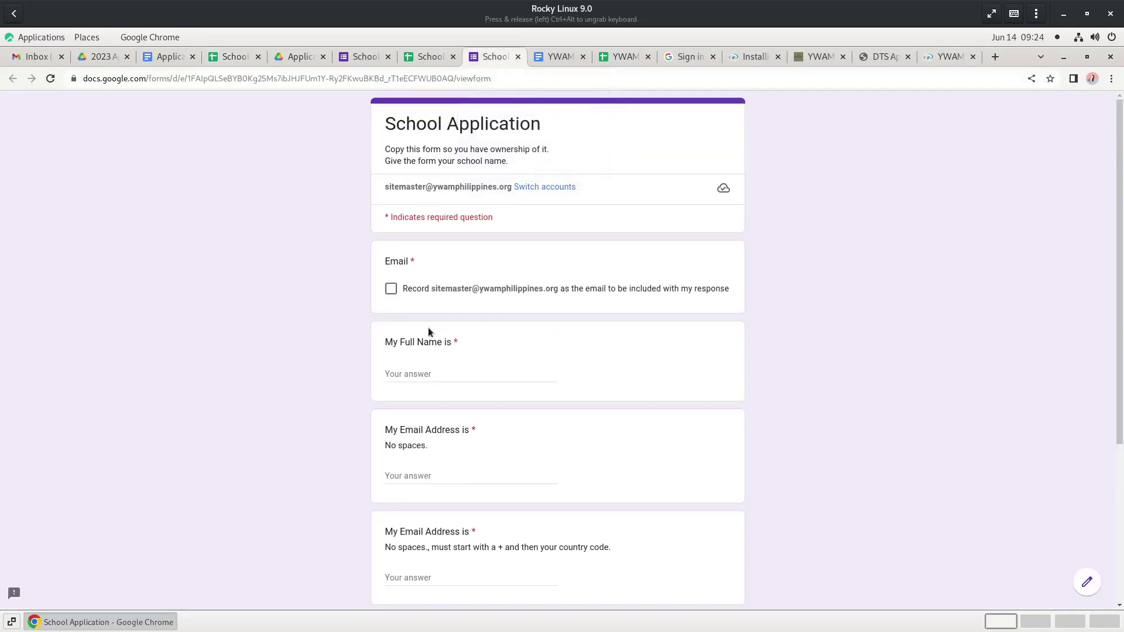
{"action": "left_click", "coordinate": [390, 289]}
{"action": "left_click", "coordinate": [445, 373]}
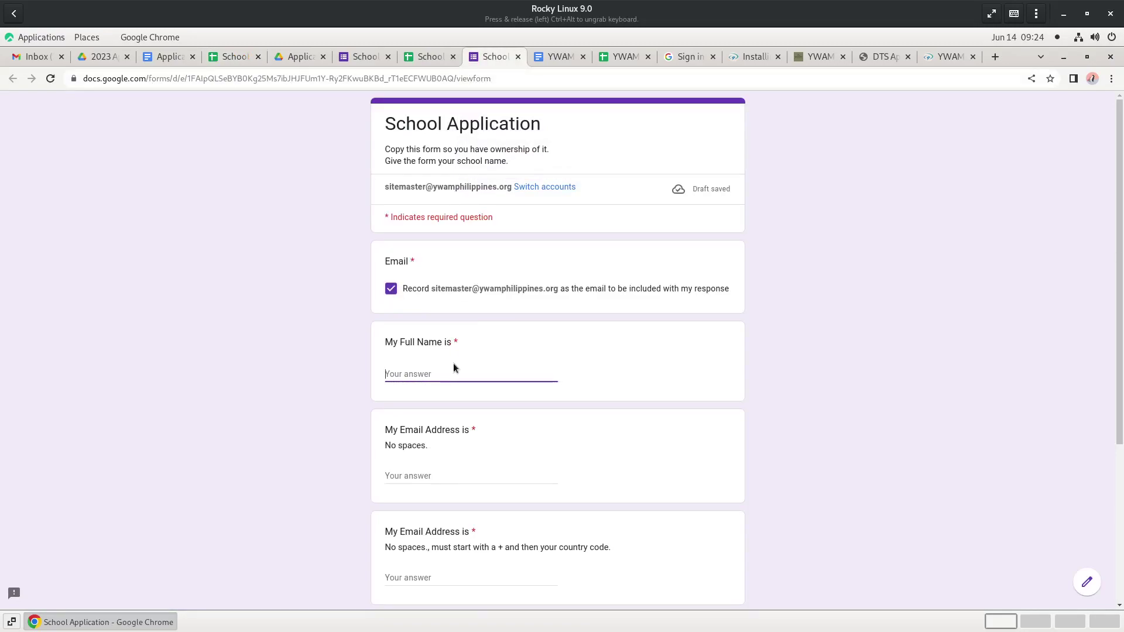
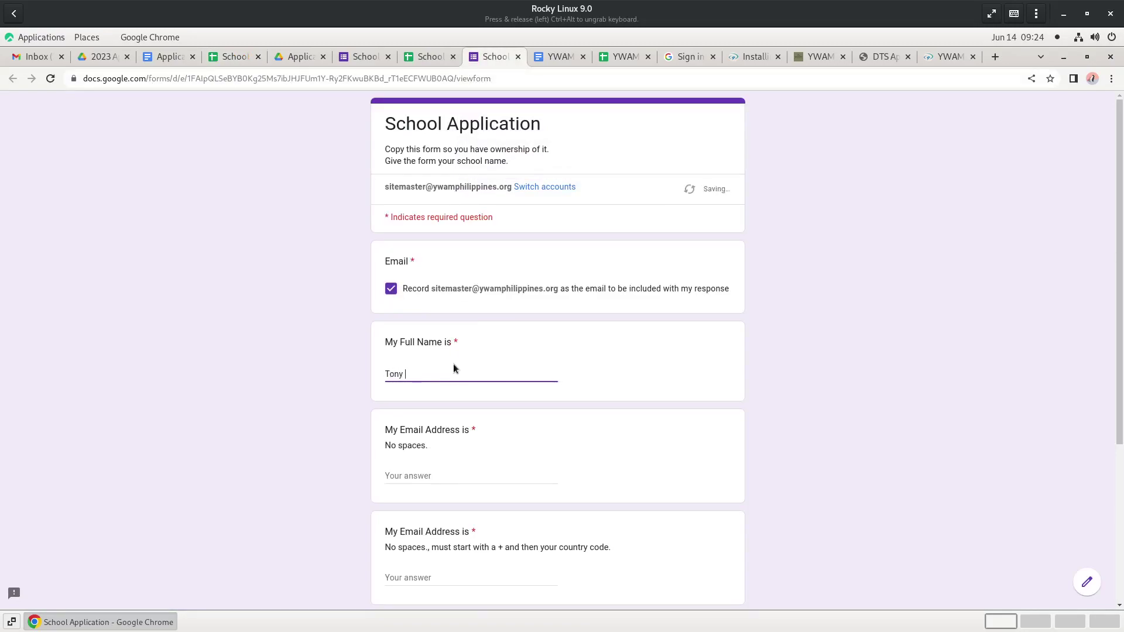
{"action": "key", "text": "Tab"}
{"action": "type", "text": "site"}
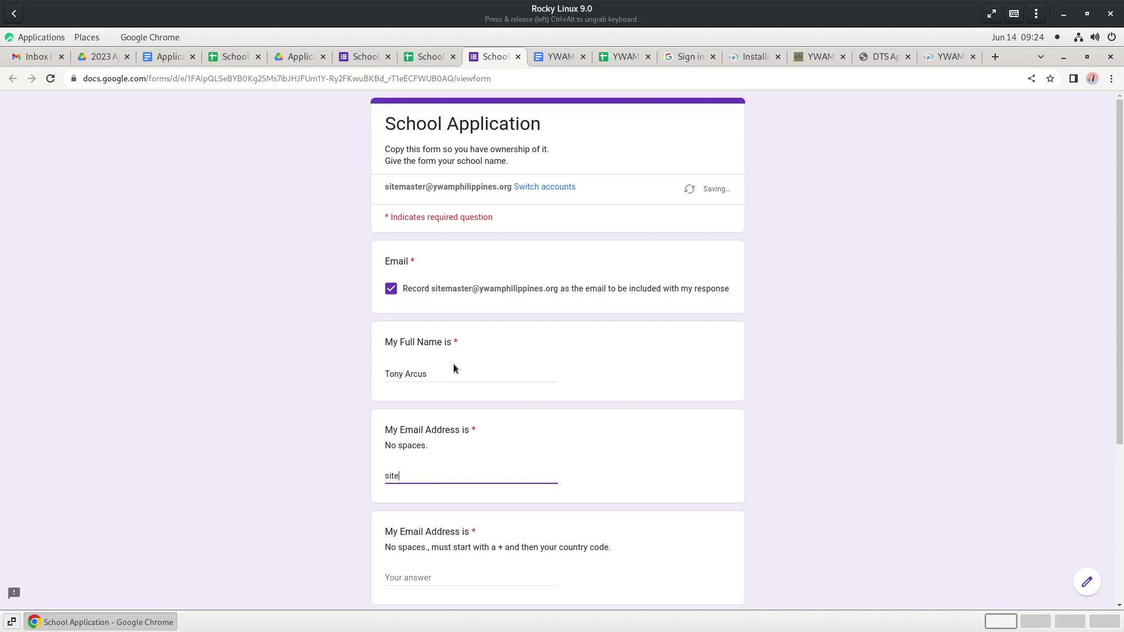
- Enter the applicant's mobile number, choose DTS 2024, and submit the form
{"action": "key", "text": "Tab"}
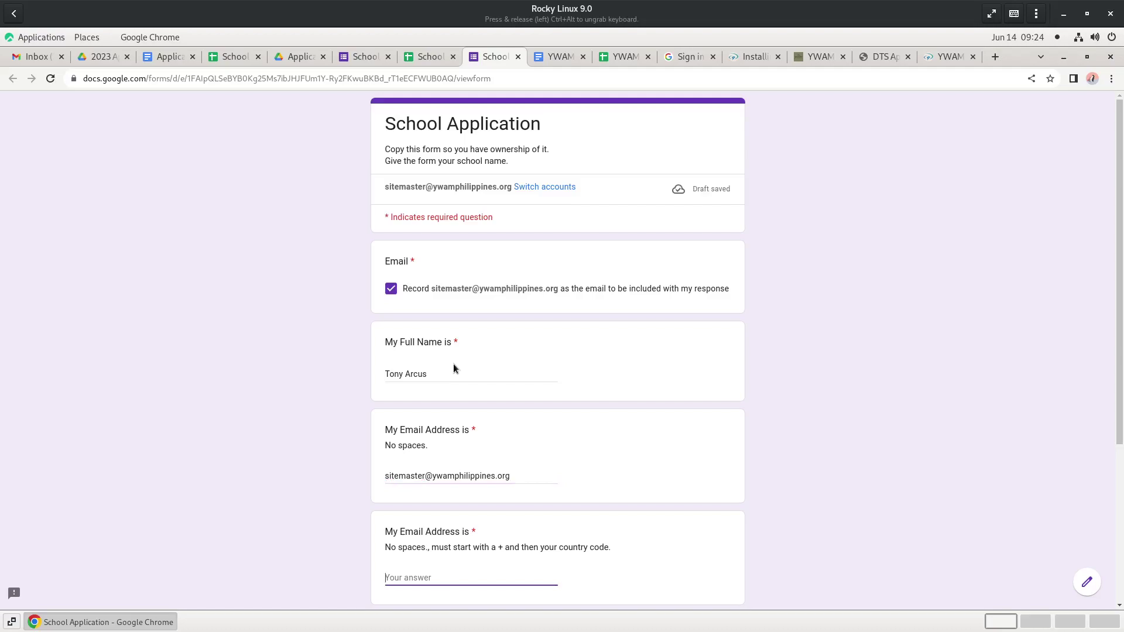
{"action": "scroll", "coordinate": [498, 433], "scroll_direction": "down", "scroll_amount": 4}
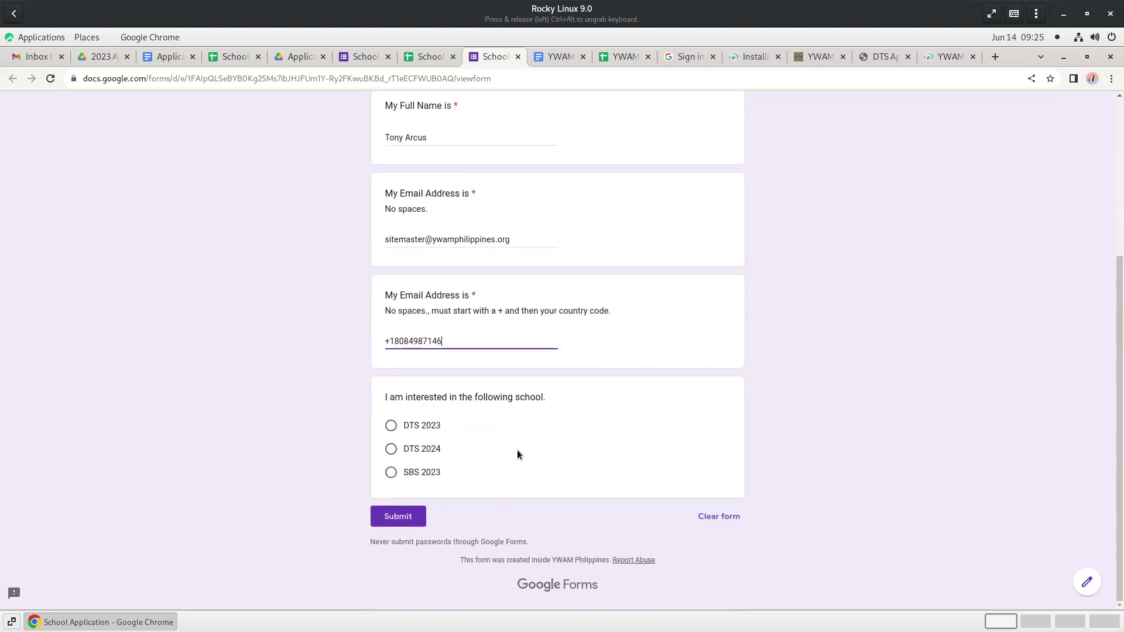
{"action": "left_click", "coordinate": [391, 449]}
{"action": "left_click", "coordinate": [396, 539]}
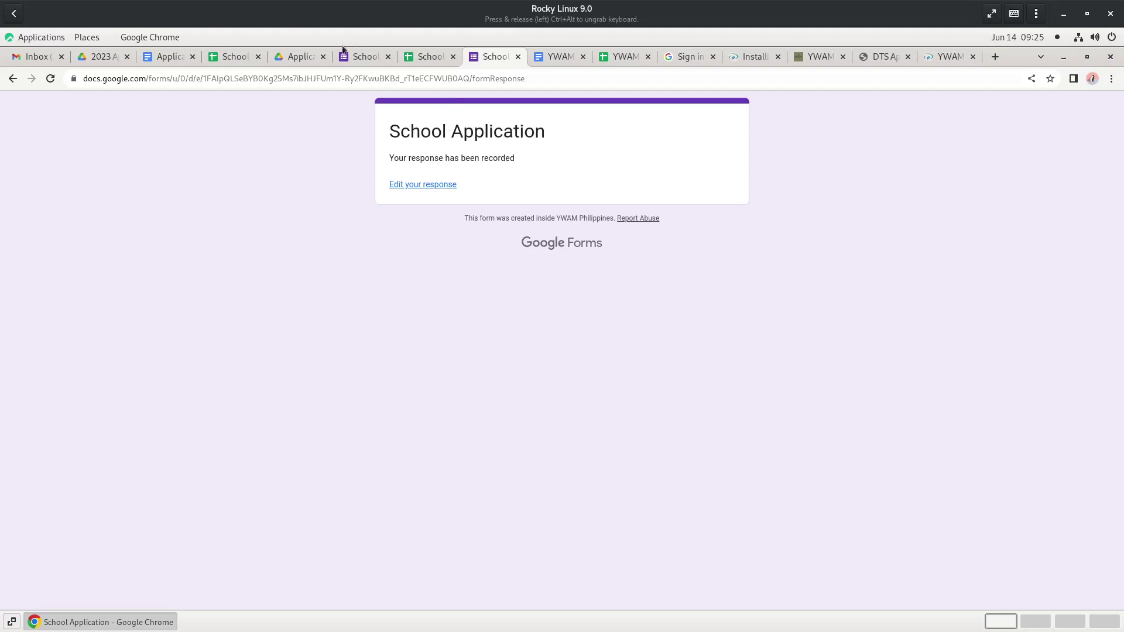
- Switch to the School Application (Responses) sheet to view row 3's merged doc ID, URL and link
{"action": "left_click", "coordinate": [230, 58]}
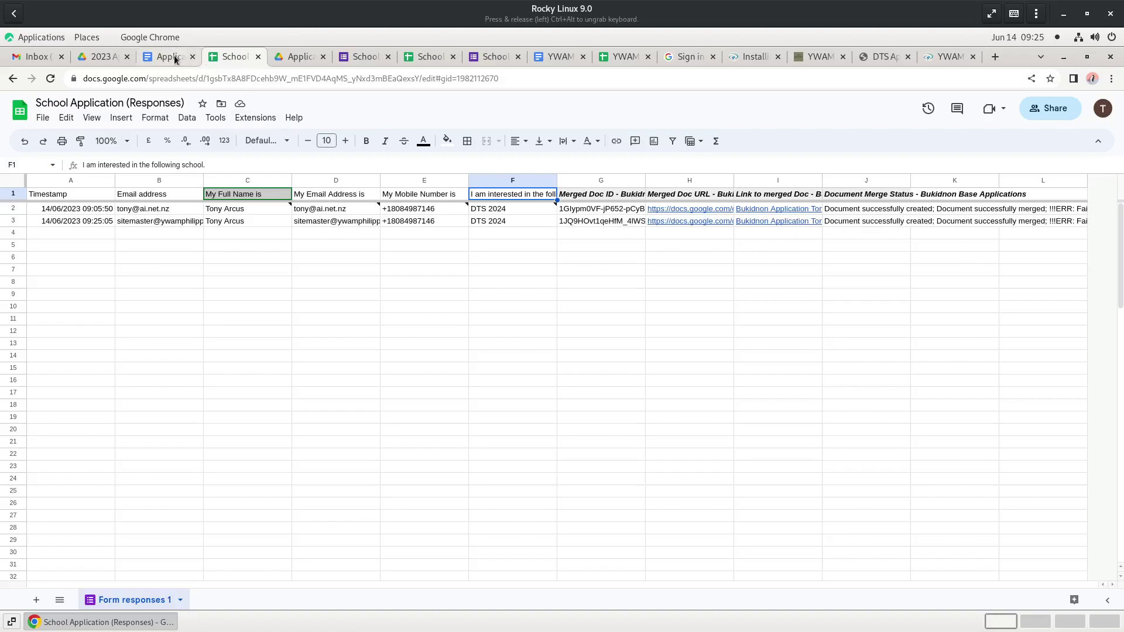
{"action": "left_click", "coordinate": [104, 56]}
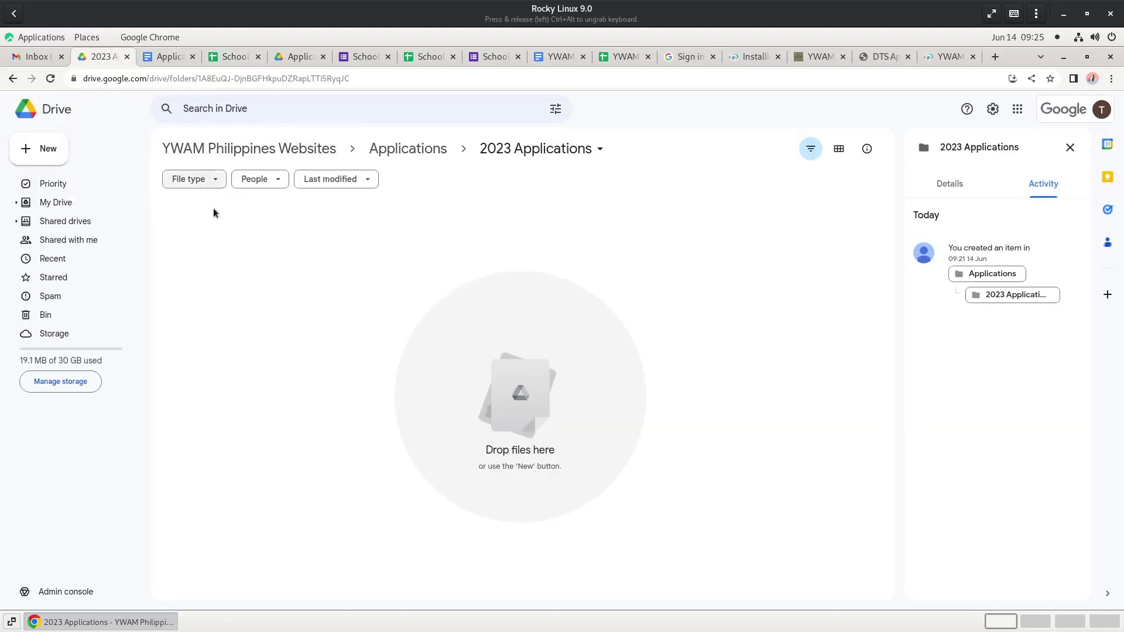
{"action": "left_click", "coordinate": [404, 148]}
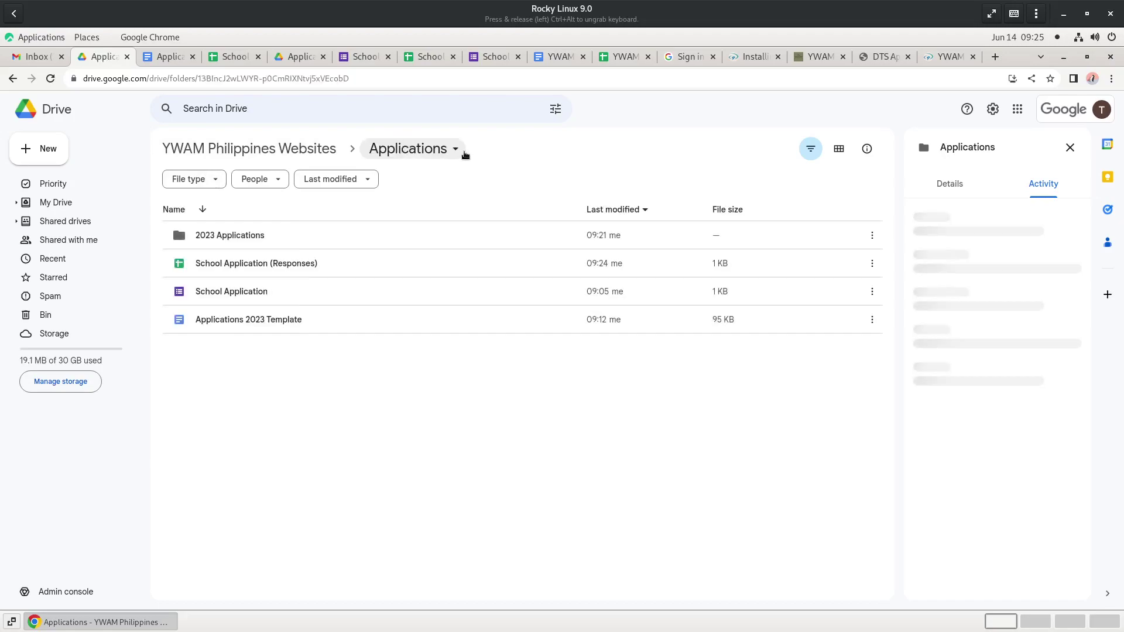
{"action": "double_click", "coordinate": [211, 234]}
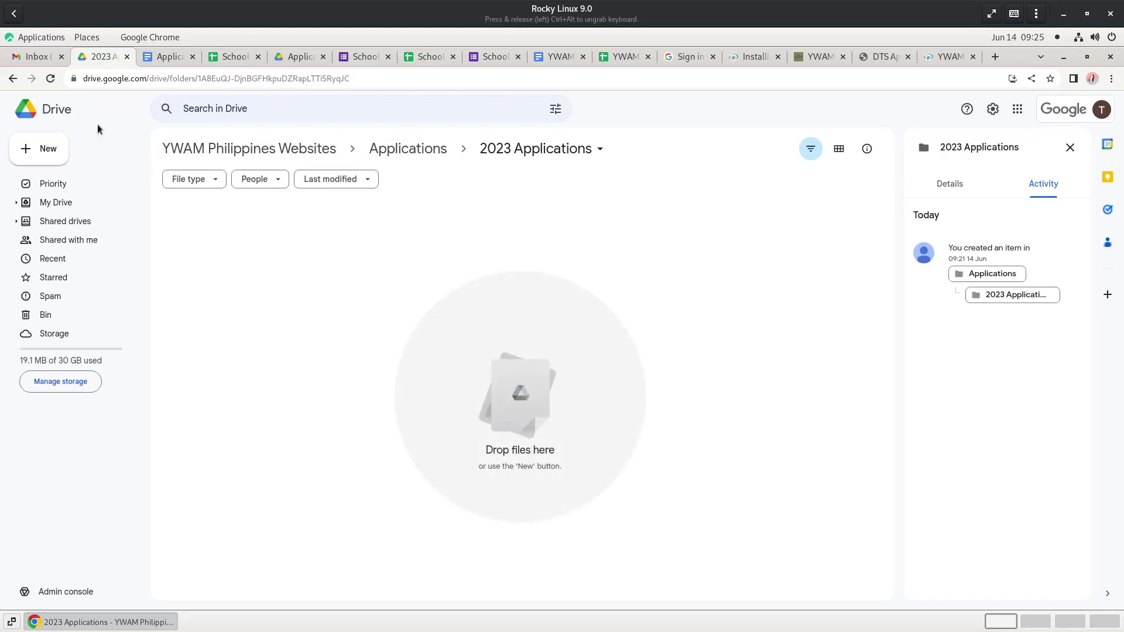
{"action": "left_click", "coordinate": [48, 80]}
{"action": "left_click", "coordinate": [255, 151]}
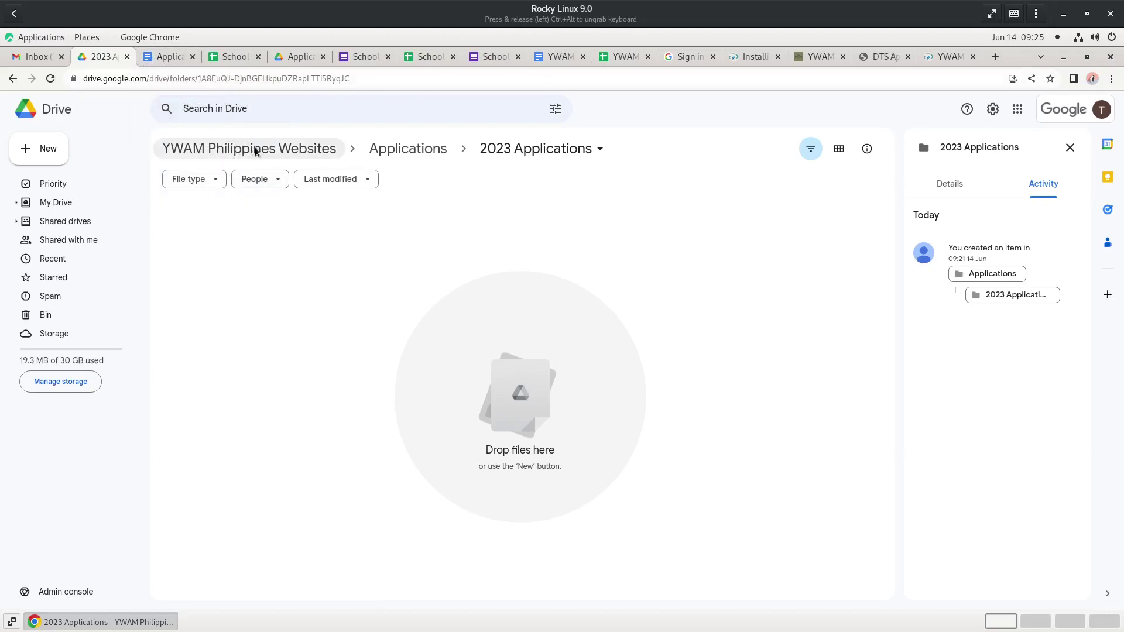
{"action": "scroll", "coordinate": [347, 445], "scroll_direction": "down", "scroll_amount": 2}
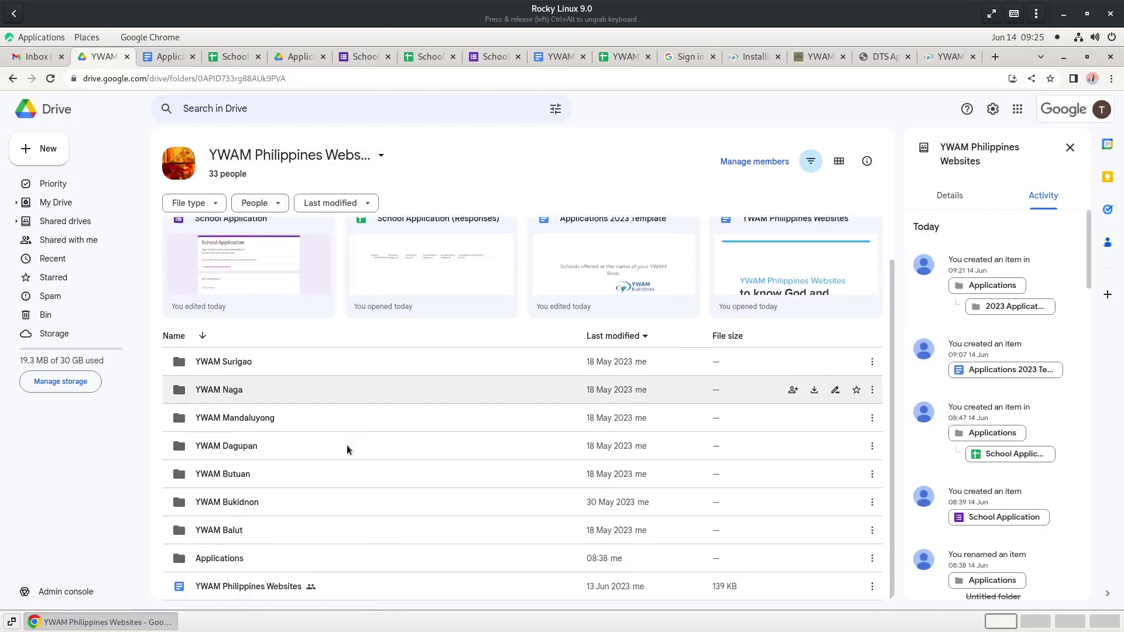
{"action": "double_click", "coordinate": [216, 560]}
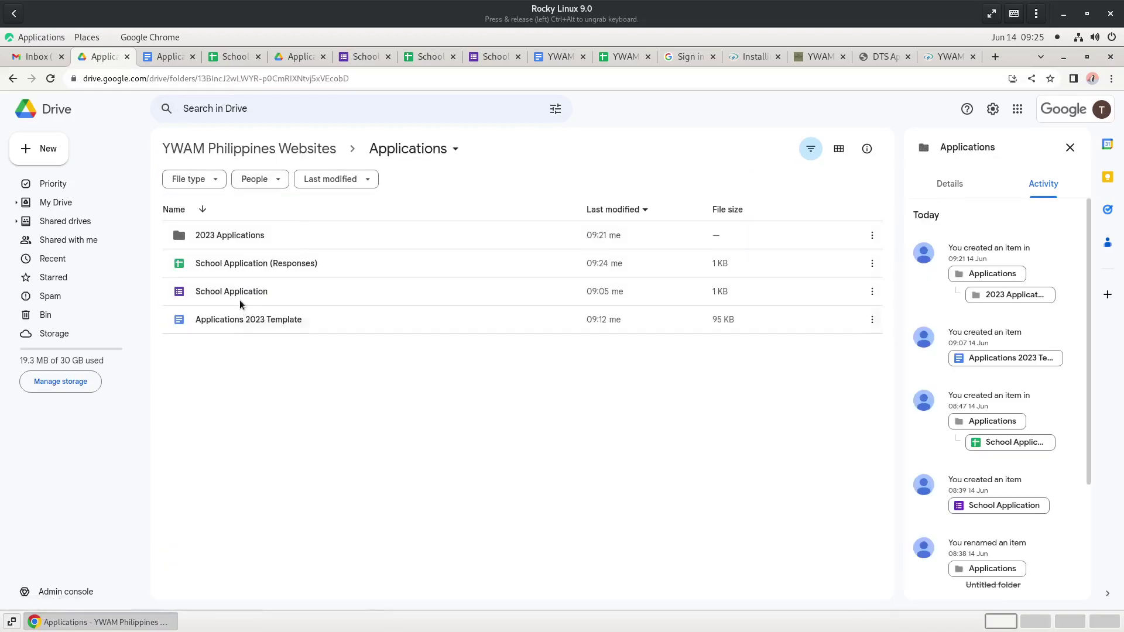
{"action": "double_click", "coordinate": [233, 237]}
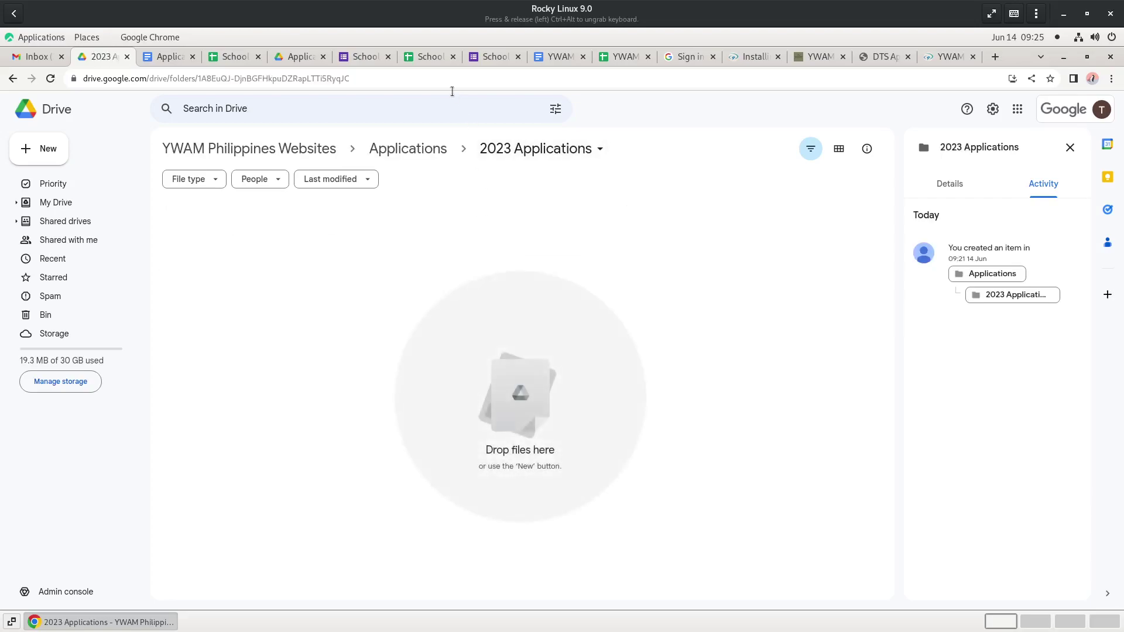
{"action": "left_click", "coordinate": [237, 57]}
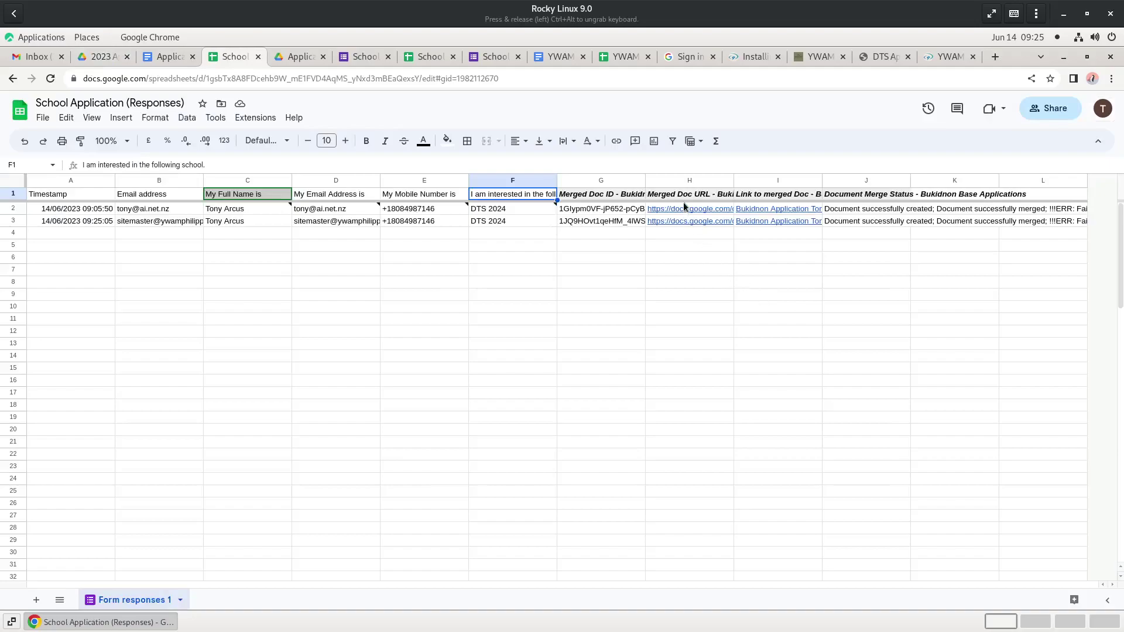
- Open the merged application document from the link in cell I2 in a new Google Docs tab
{"action": "mouse_move", "coordinate": [693, 216]}
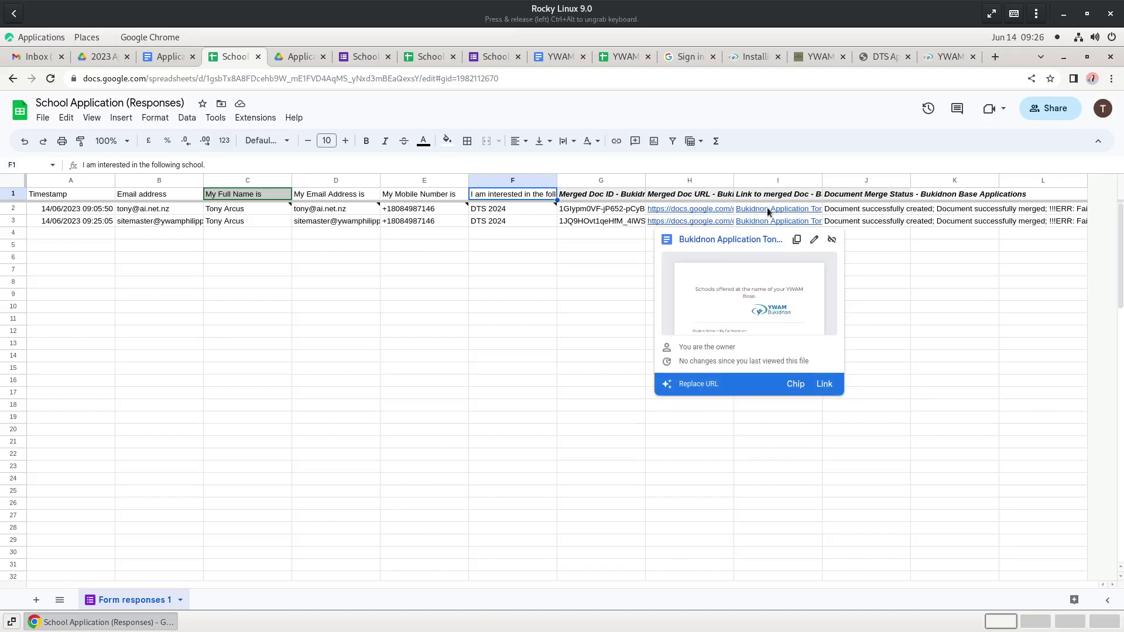
{"action": "mouse_move", "coordinate": [767, 209]}
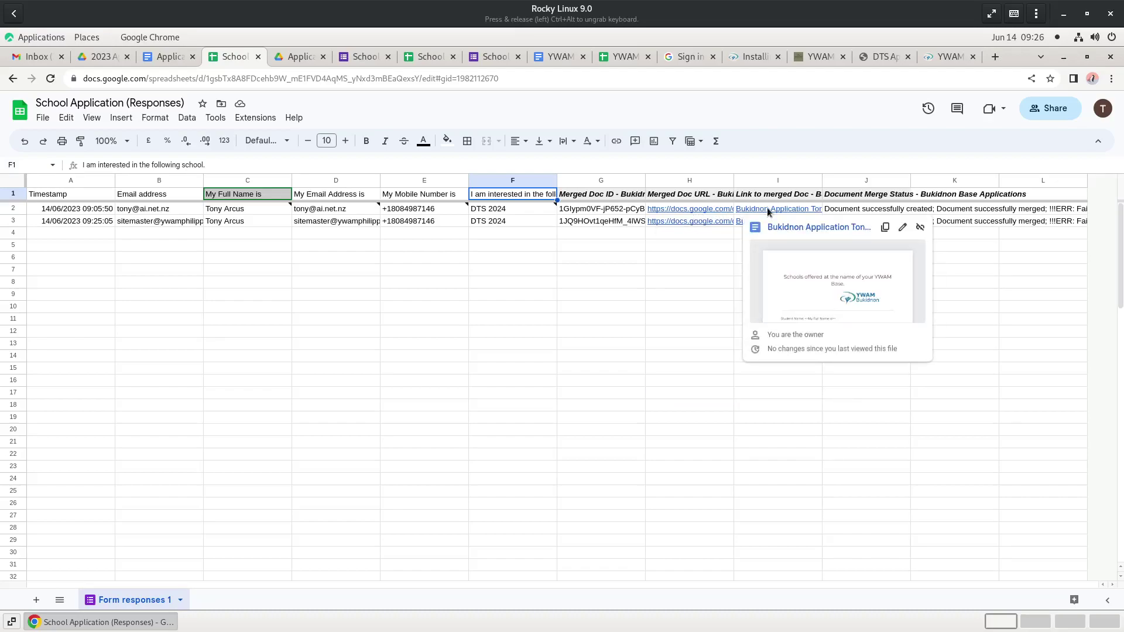
{"action": "left_click", "coordinate": [768, 208]}
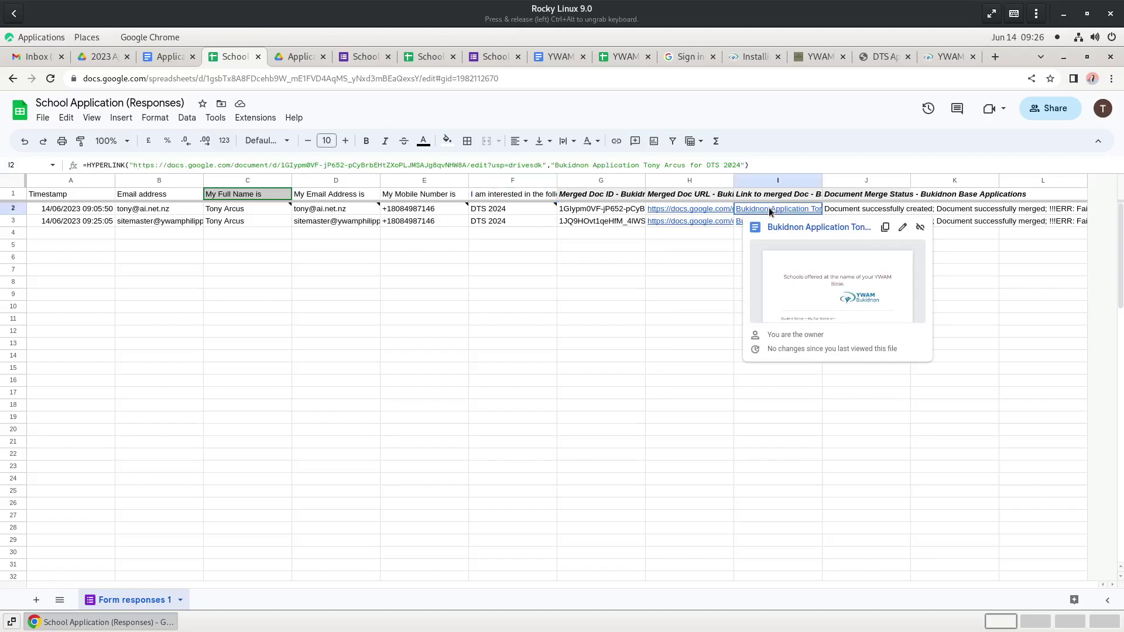
{"action": "left_click", "coordinate": [789, 229]}
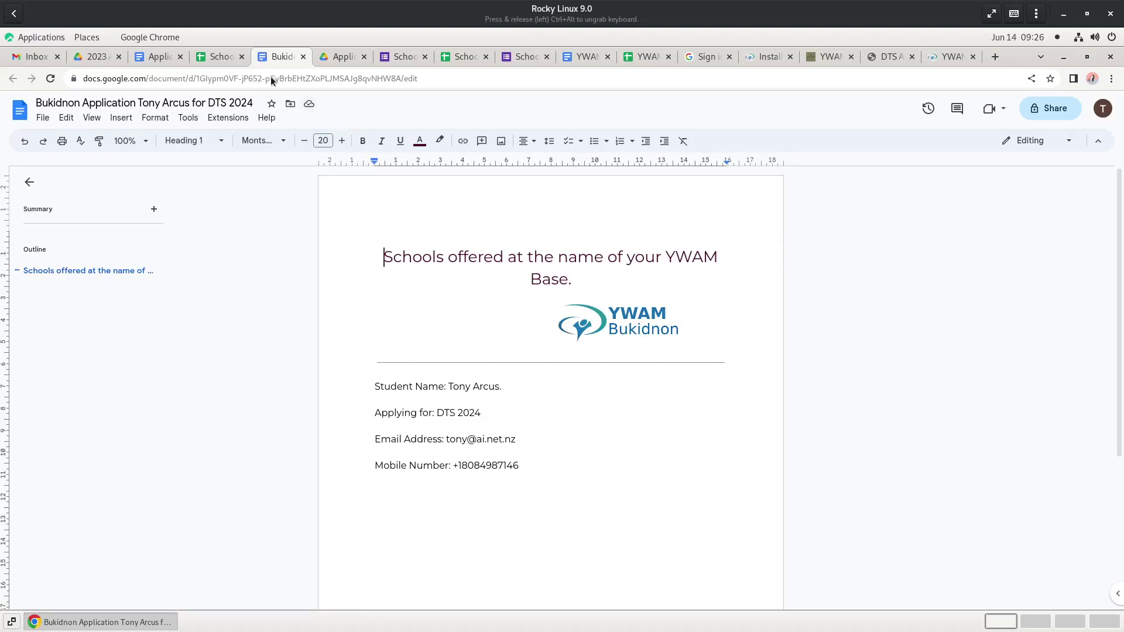
{"action": "left_click", "coordinate": [94, 57]}
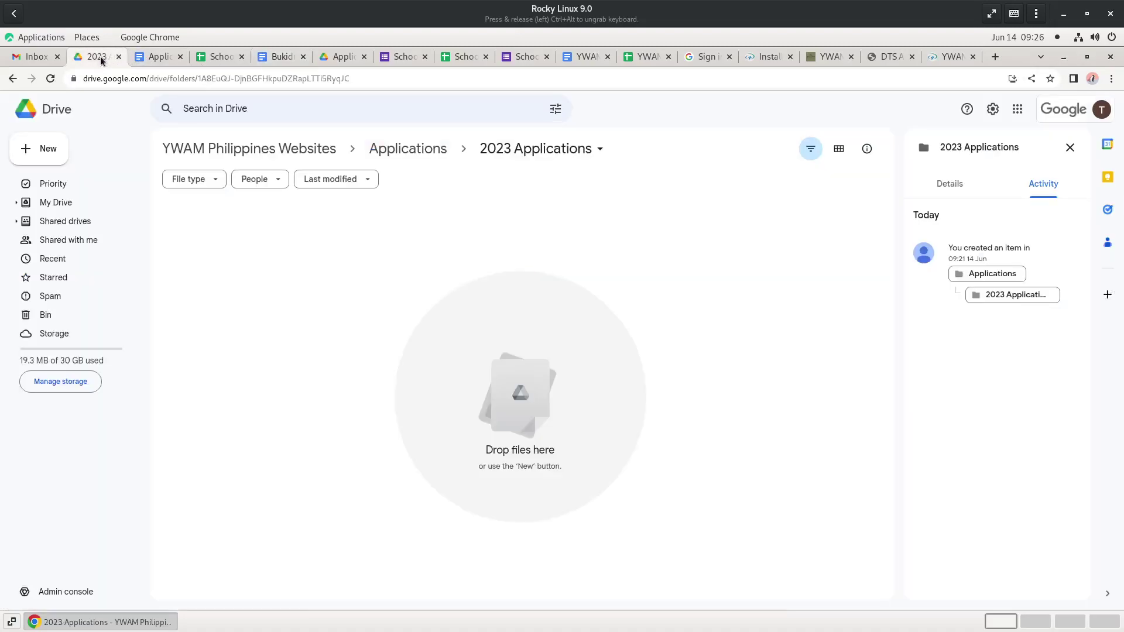
{"action": "left_click", "coordinate": [51, 79]}
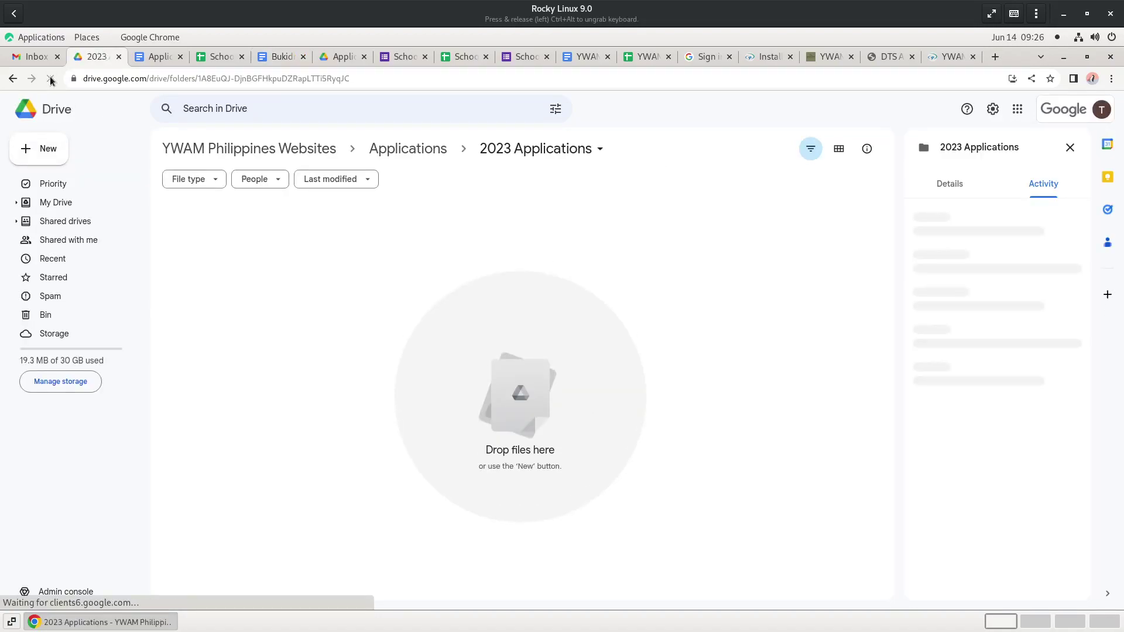
{"action": "left_click", "coordinate": [417, 154]}
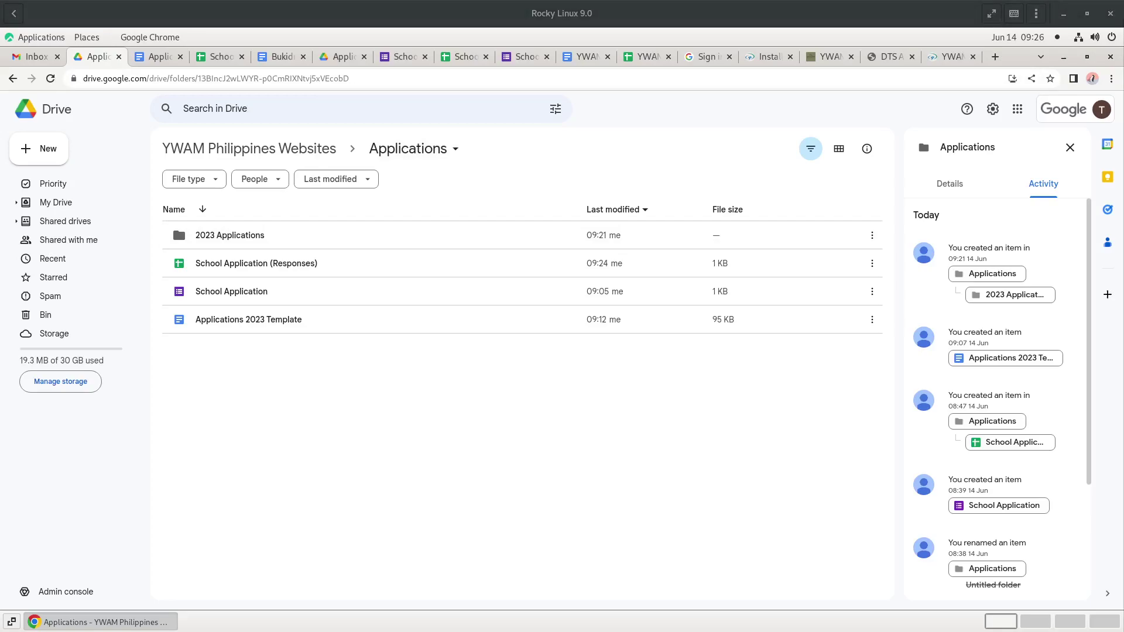
{"action": "left_click", "coordinate": [280, 56]}
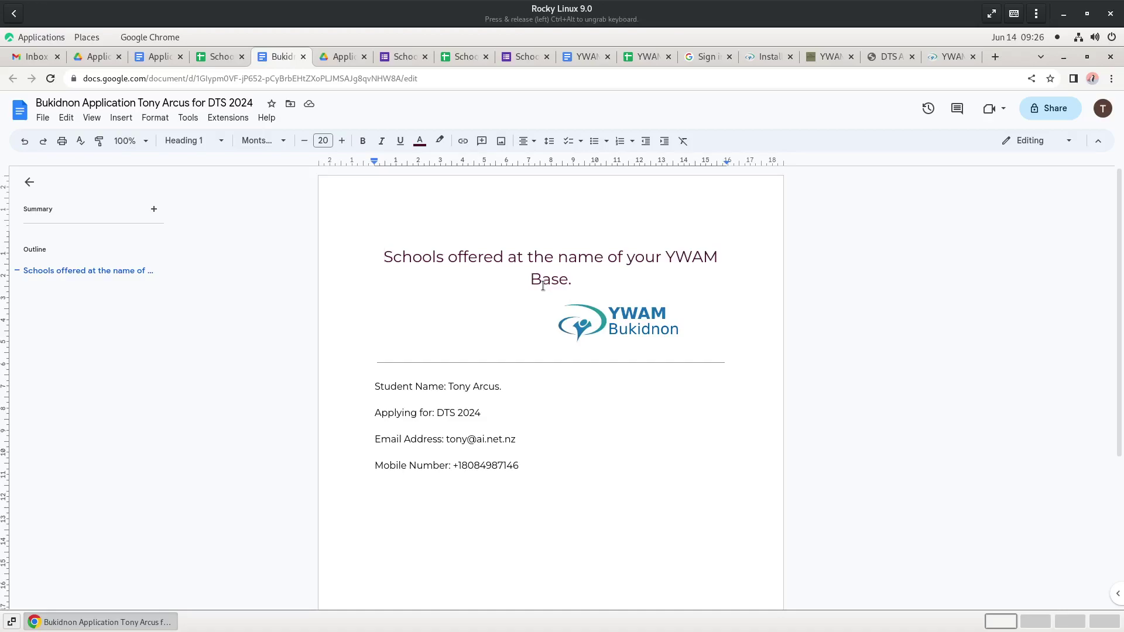
- Check File > Details to confirm the merged document is stored in My Drive, then return to Drive
{"action": "left_click", "coordinate": [43, 118]}
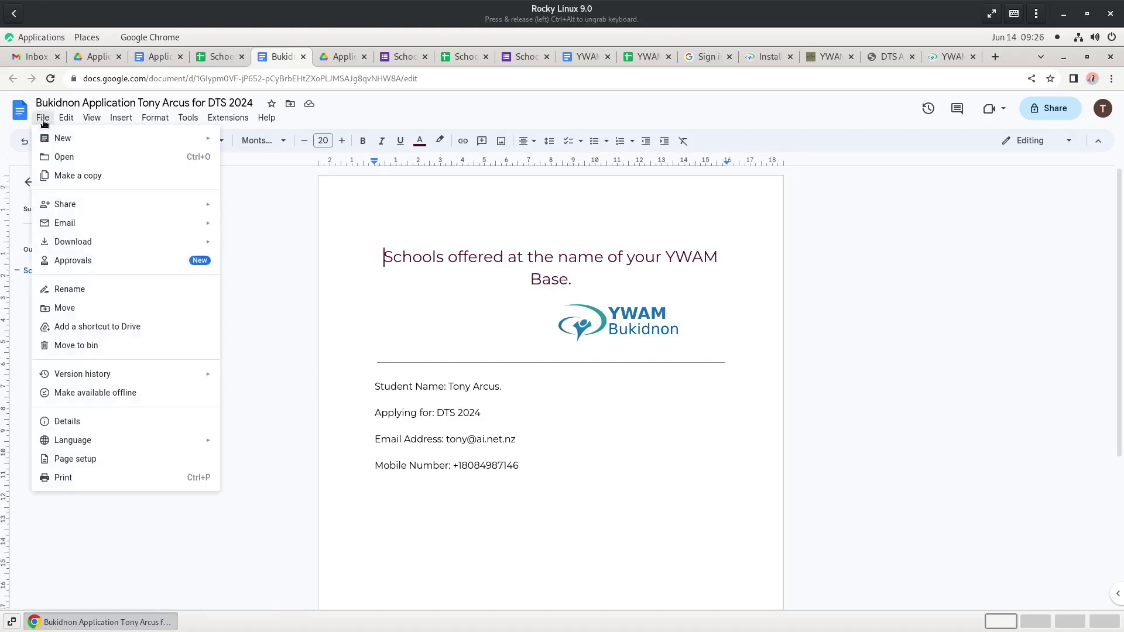
{"action": "left_click", "coordinate": [65, 421]}
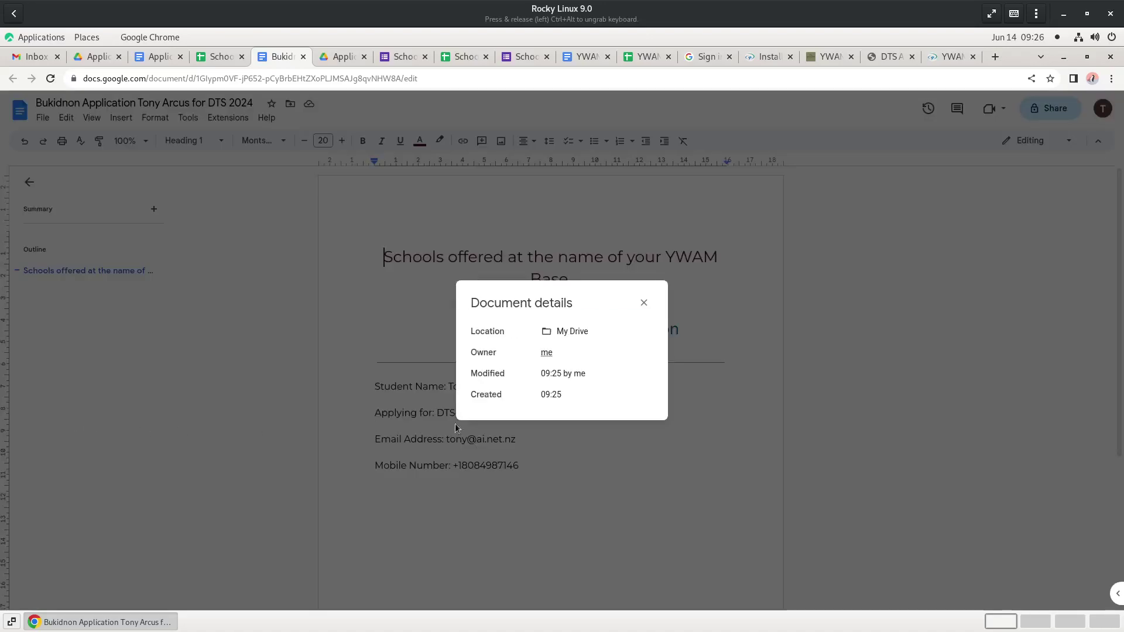
{"action": "left_click", "coordinate": [101, 55]}
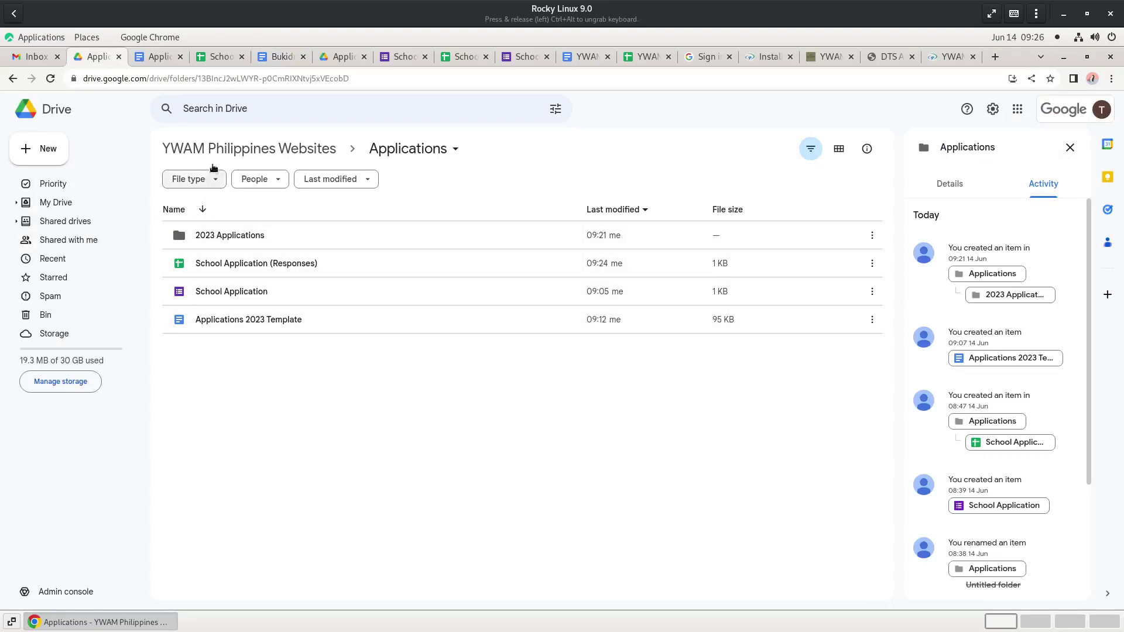
- Go from the YWAM Philippines Websites shared drive to My Drive to find the merged applications
{"action": "left_click", "coordinate": [219, 154]}
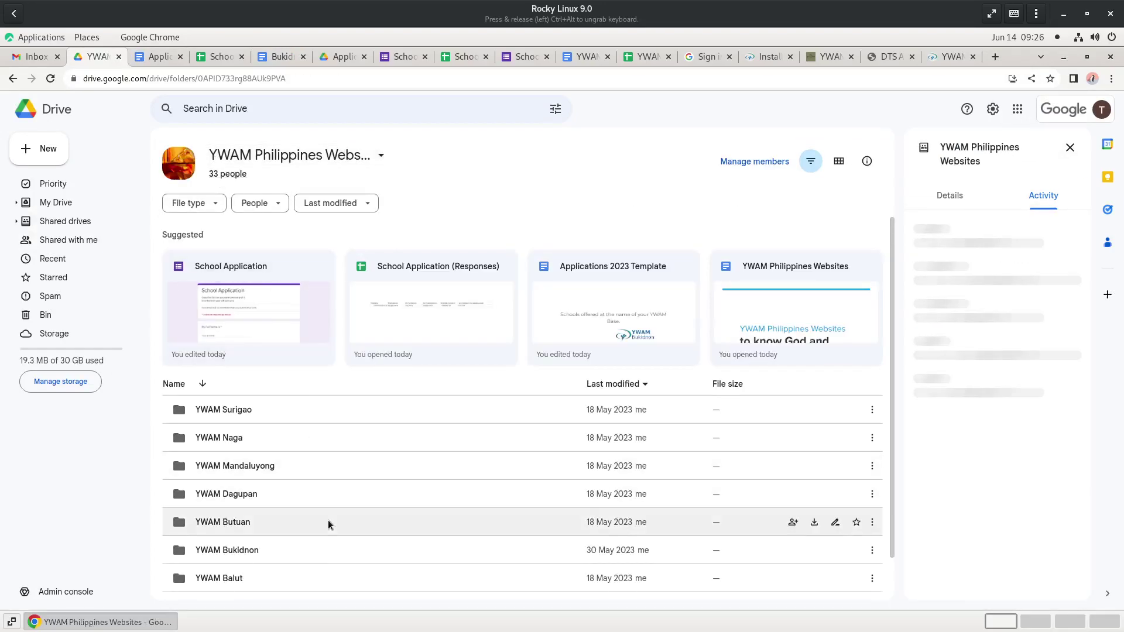
{"action": "scroll", "coordinate": [328, 525], "scroll_direction": "down", "scroll_amount": 1}
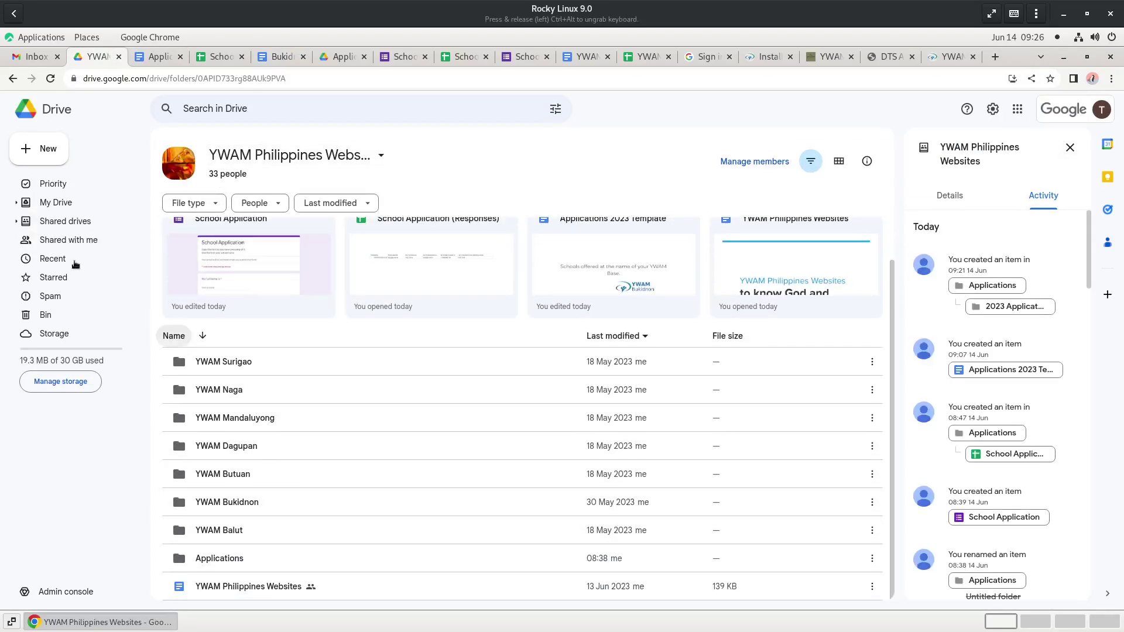
{"action": "left_click", "coordinate": [65, 205]}
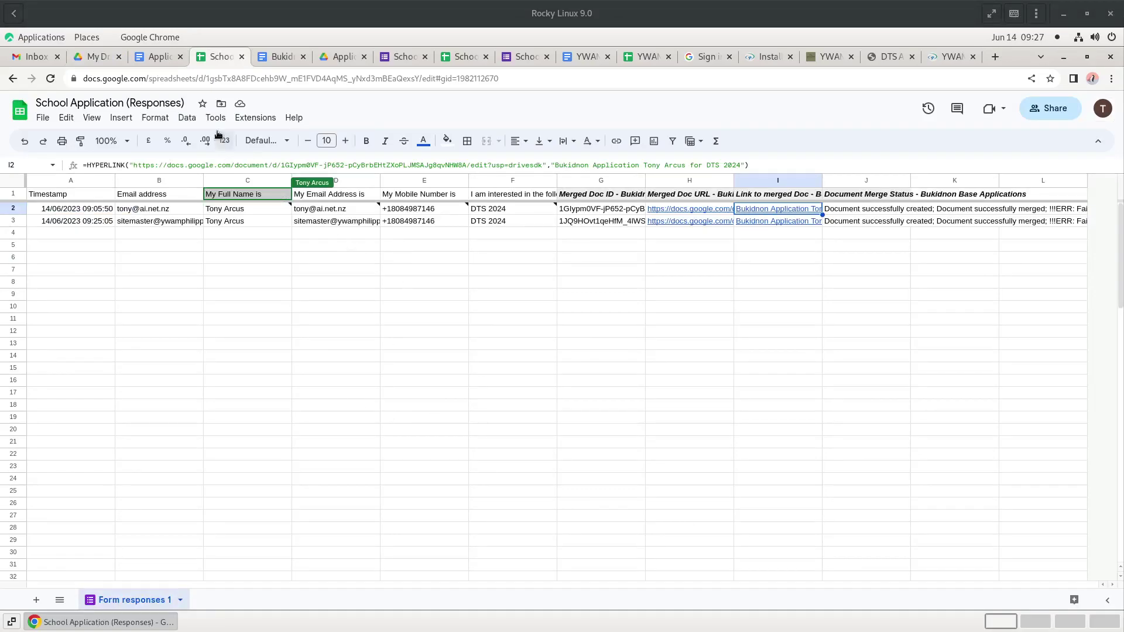
- Launch AutoCrat from Extensions and open the Bukidnon Base Applications job for editing
{"action": "left_click", "coordinate": [246, 117]}
{"action": "mouse_move", "coordinate": [308, 234]}
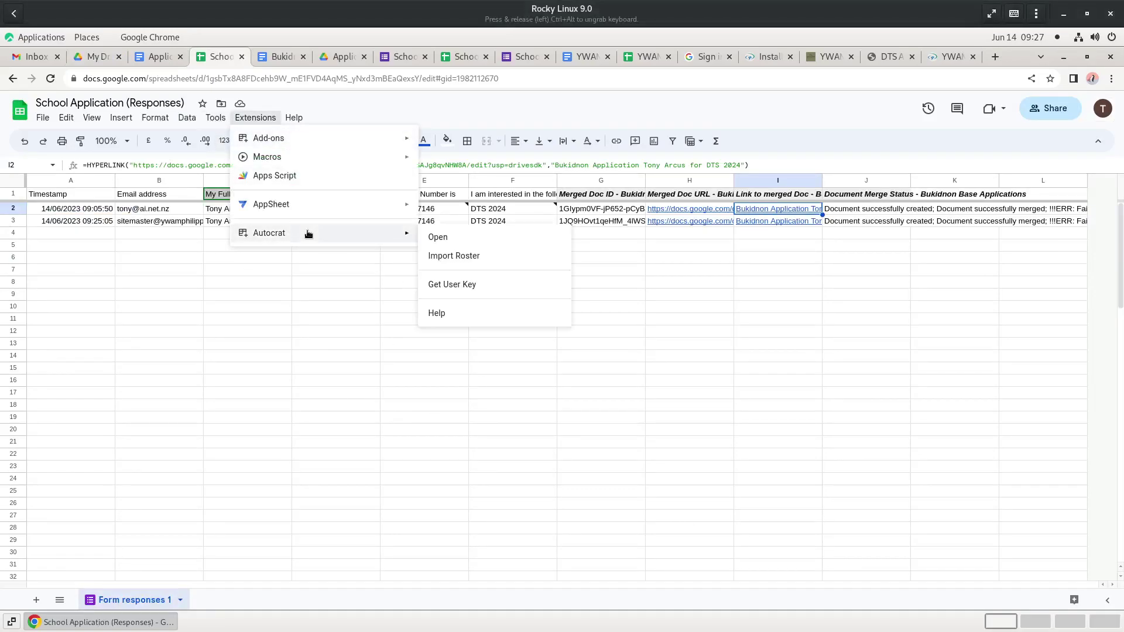
{"action": "left_click", "coordinate": [476, 237]}
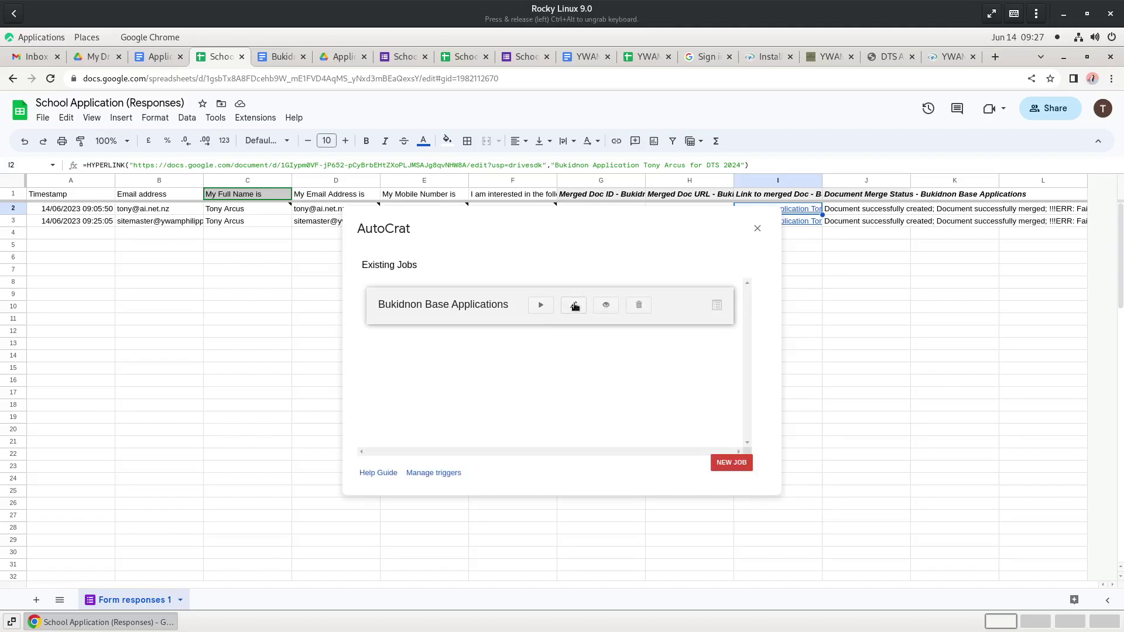
{"action": "left_click", "coordinate": [574, 305]}
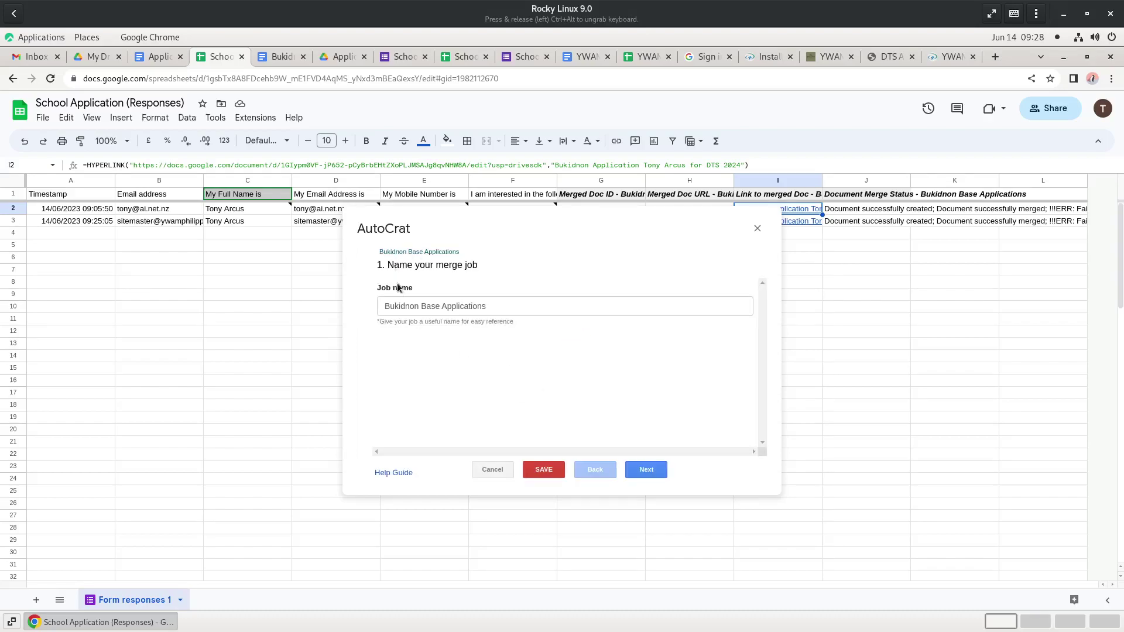
- Step through the template, mapping and file settings, then open the 2023 Applications destination folder
{"action": "left_click", "coordinate": [649, 470]}
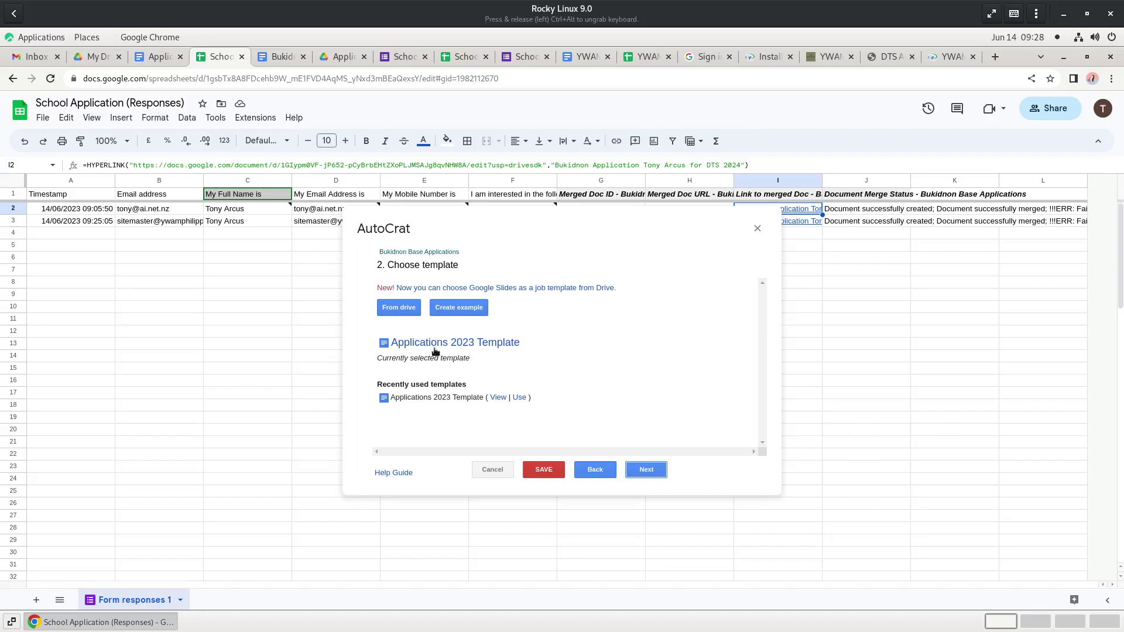
{"action": "left_click", "coordinate": [649, 471]}
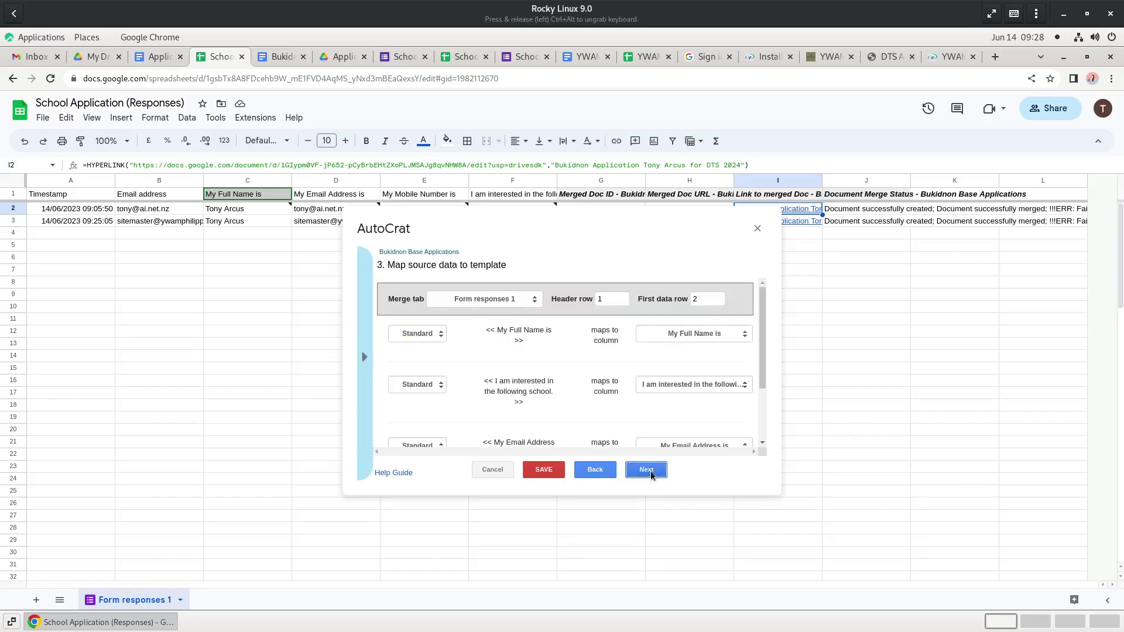
{"action": "left_click", "coordinate": [648, 471]}
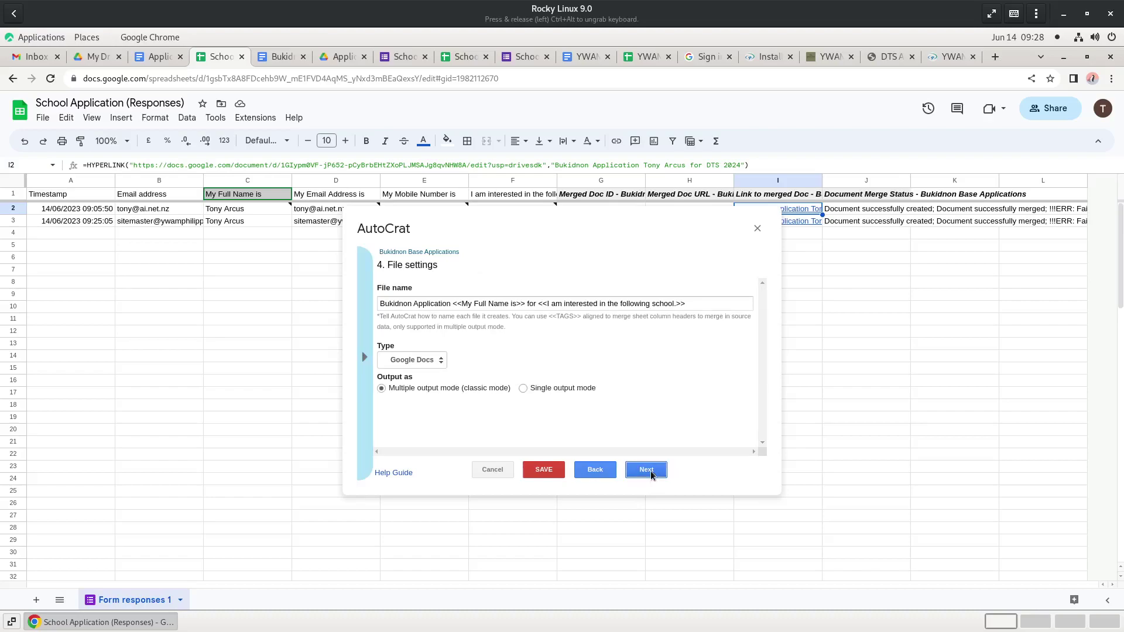
{"action": "left_click", "coordinate": [649, 471]}
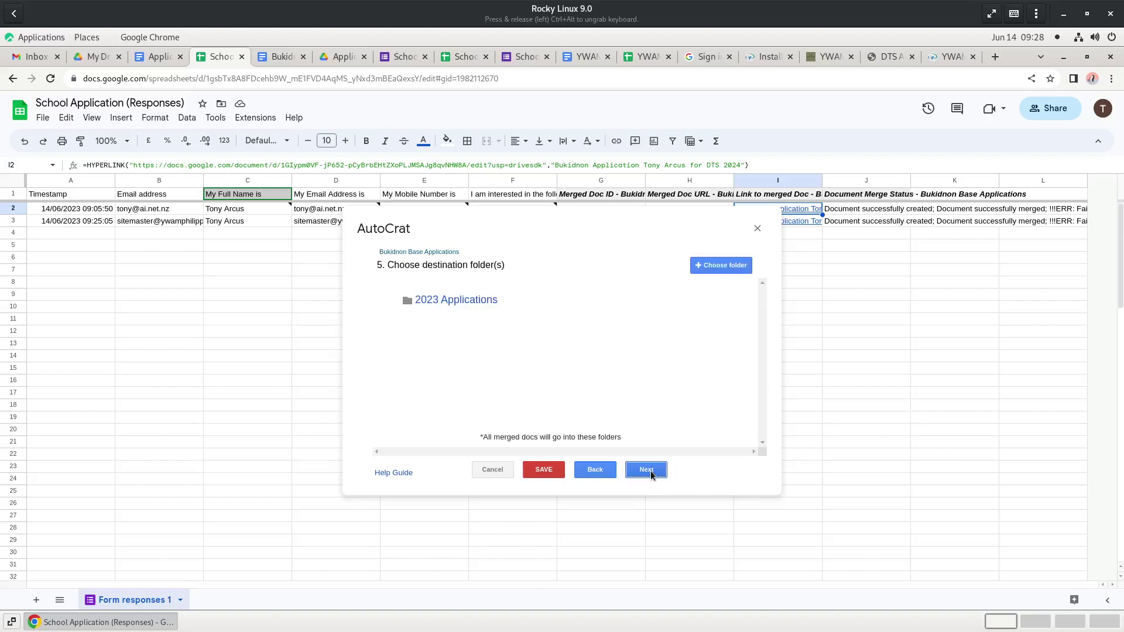
{"action": "left_click", "coordinate": [475, 303]}
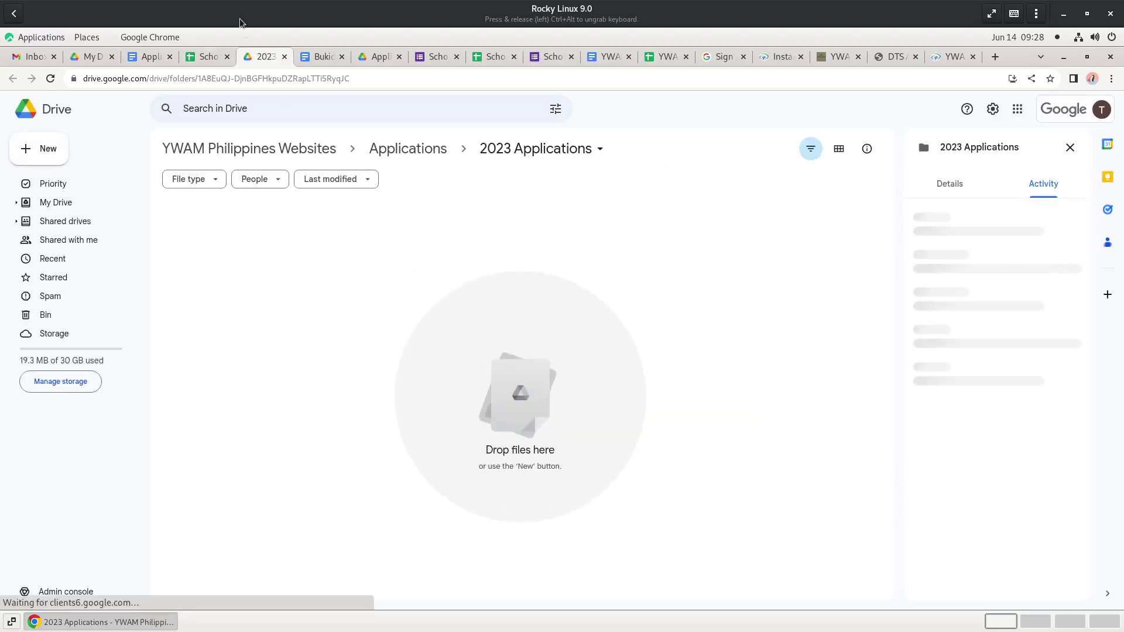
- Reopen the 2023 Applications folder link from the AutoCrat job, then close that Drive tab
{"action": "left_click", "coordinate": [206, 56]}
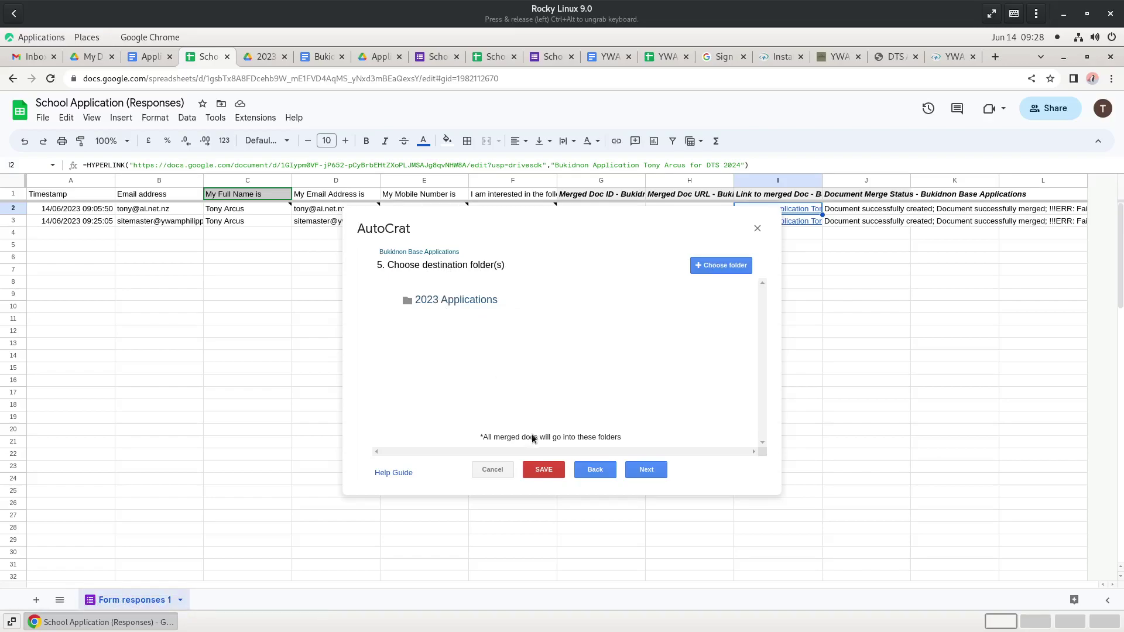
{"action": "left_click", "coordinate": [433, 301]}
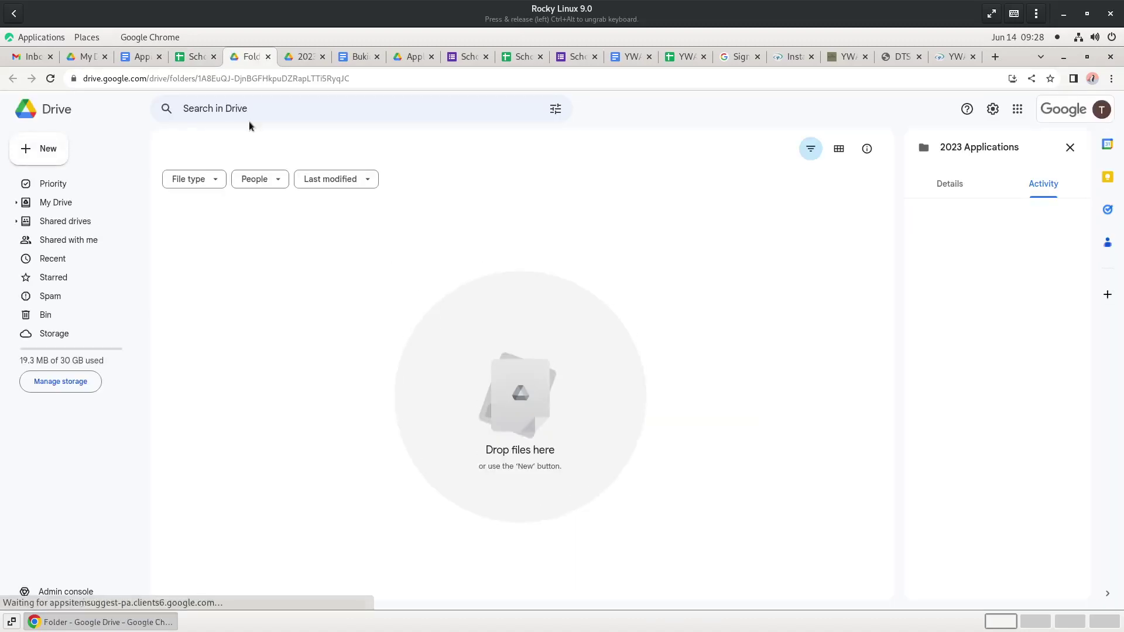
{"action": "left_click", "coordinate": [268, 56]}
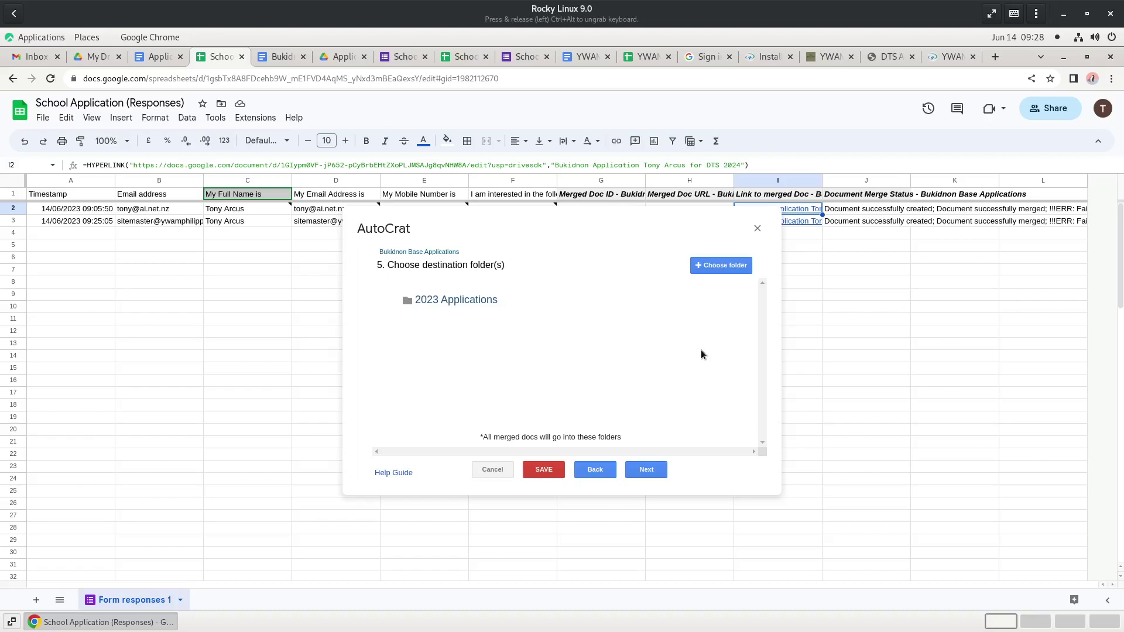
- Read the AutoCrat Help Guide section '5. Choose destination folder(s)', then return to the sheet's dialog
{"action": "left_click", "coordinate": [391, 472]}
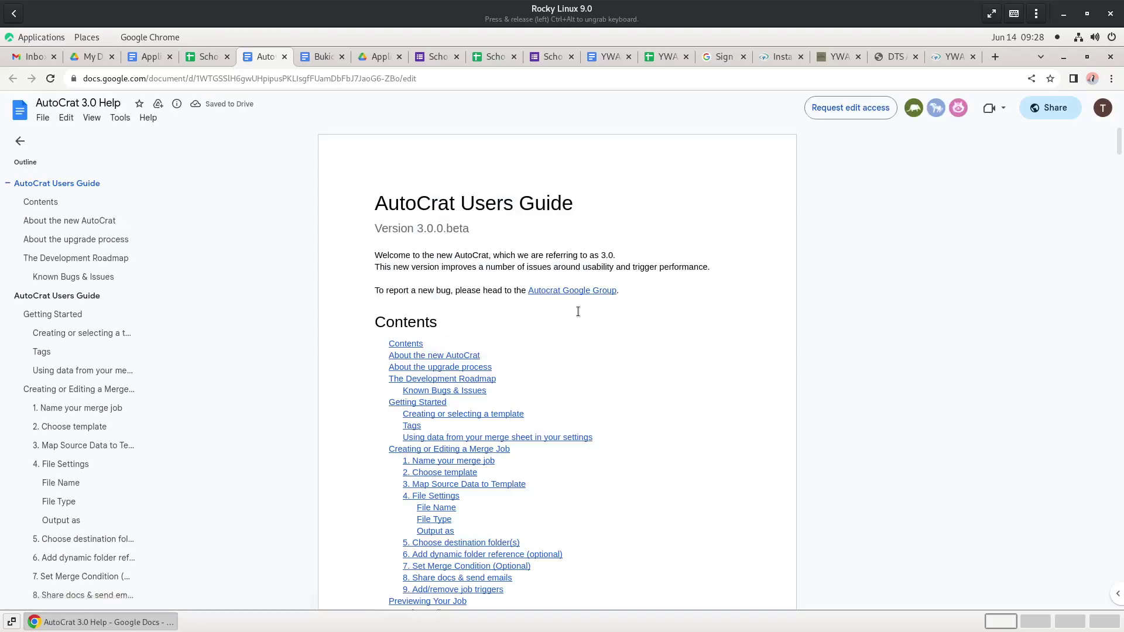
{"action": "scroll", "coordinate": [578, 314], "scroll_direction": "down", "scroll_amount": 2}
{"action": "scroll", "coordinate": [578, 314], "scroll_direction": "down", "scroll_amount": 4}
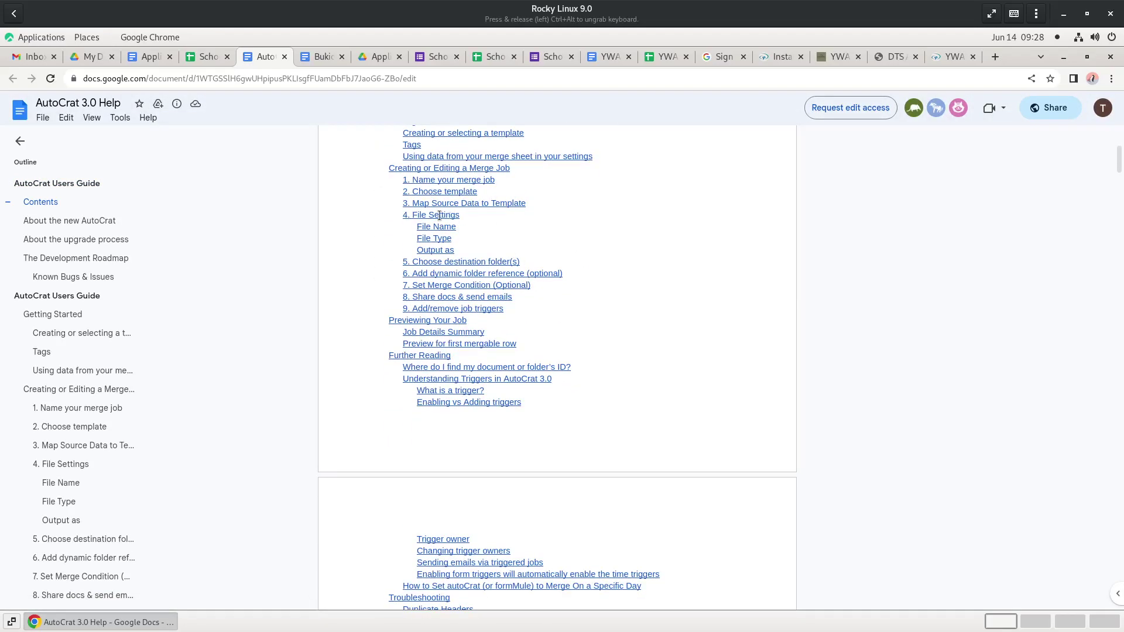
{"action": "left_click", "coordinate": [447, 262]}
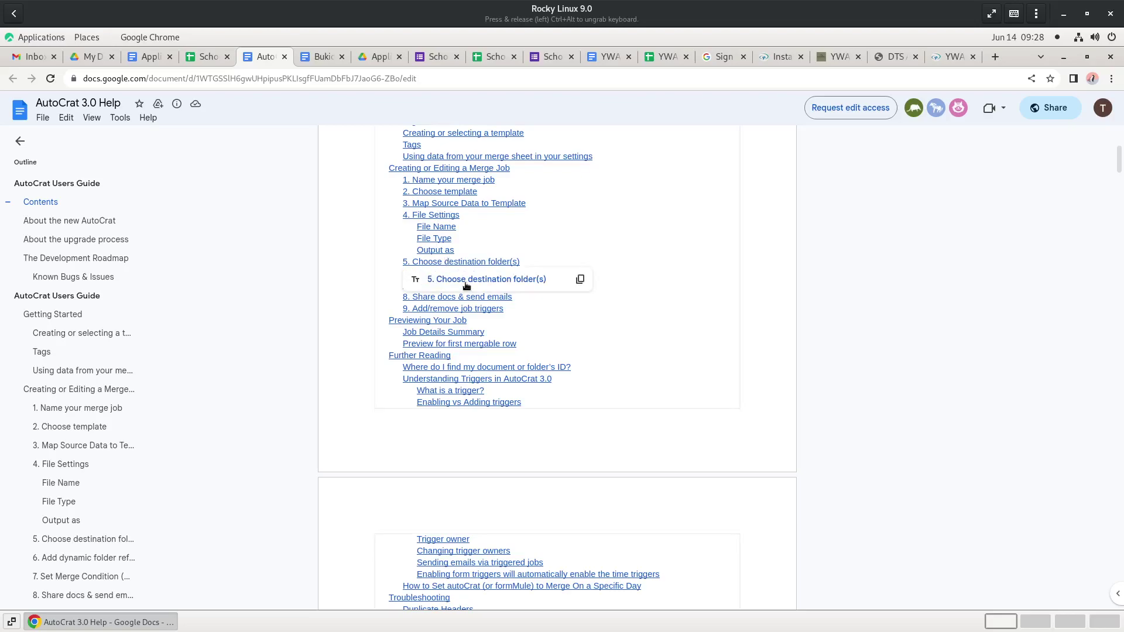
{"action": "left_click", "coordinate": [467, 284]}
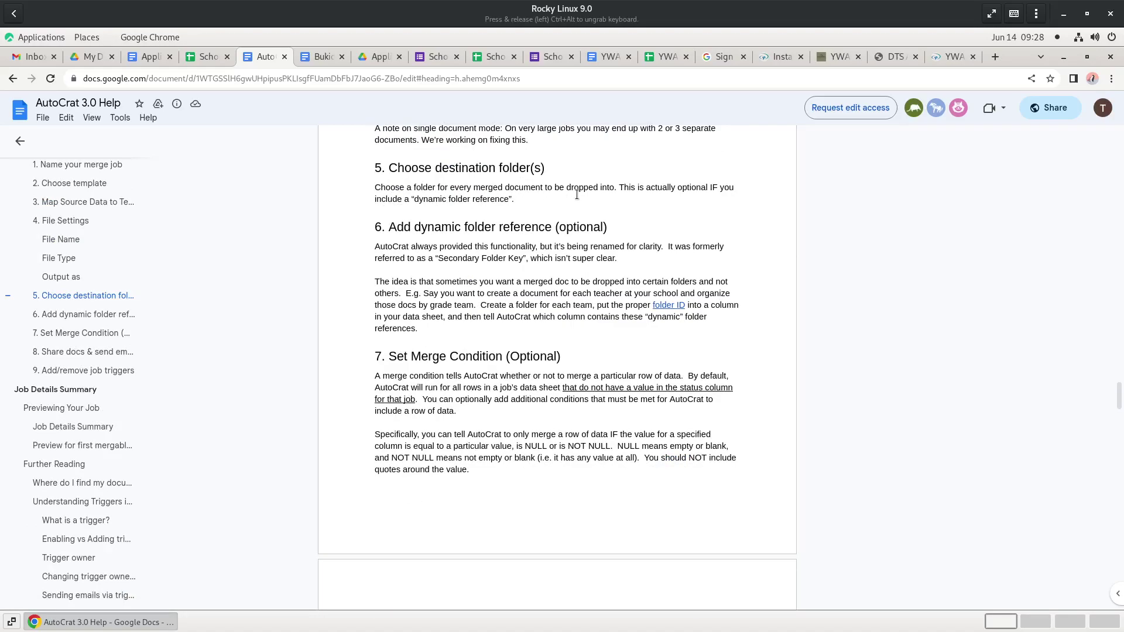
{"action": "left_click", "coordinate": [208, 56]}
- Step the AutoCrat job back to the template choice step and check the AutoCrat help guide
{"action": "left_click", "coordinate": [595, 472]}
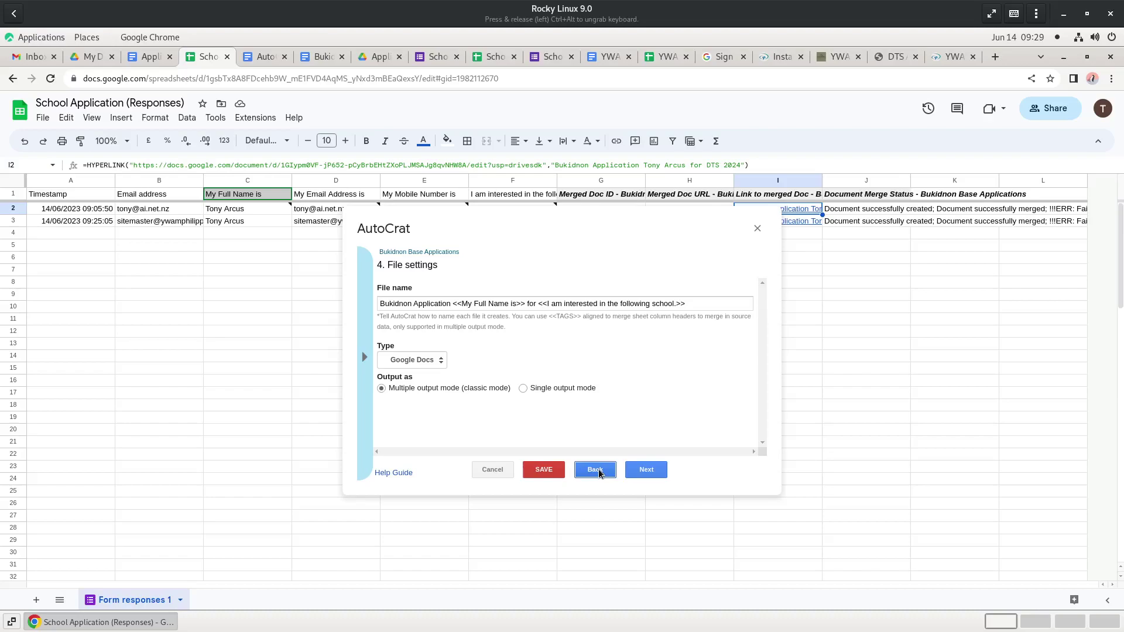
{"action": "left_click", "coordinate": [595, 472]}
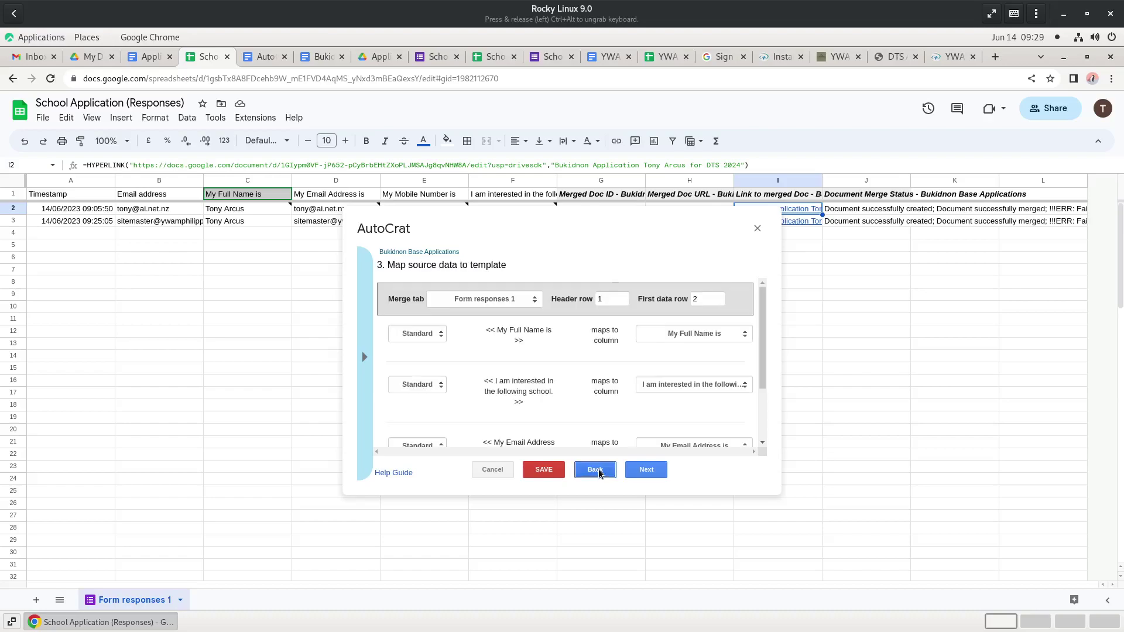
{"action": "left_click", "coordinate": [595, 472]}
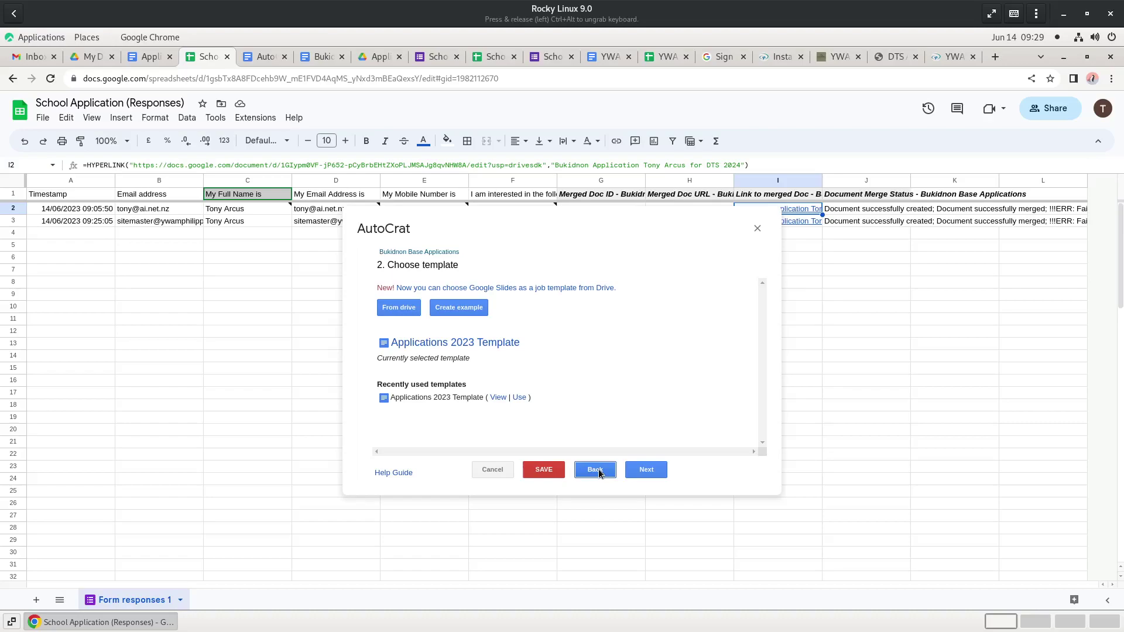
{"action": "left_click", "coordinate": [265, 57]}
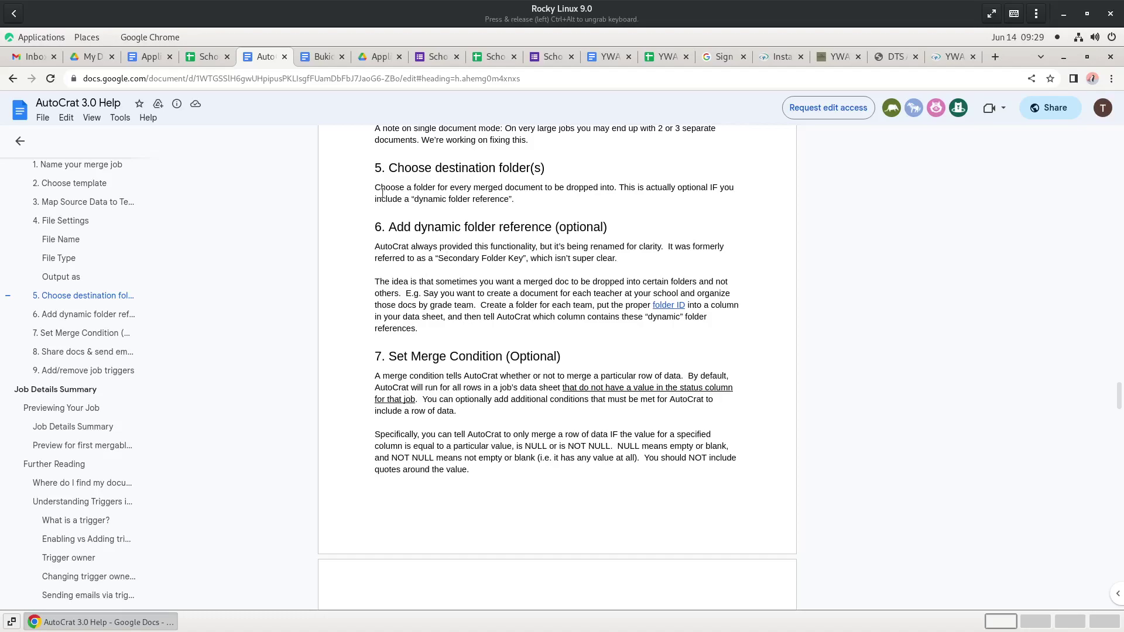
{"action": "left_click", "coordinate": [208, 60]}
- Advance the job to the dynamic folder reference step without adding one, then view My Drive
{"action": "left_click", "coordinate": [647, 470]}
{"action": "left_click", "coordinate": [647, 471]}
{"action": "left_click", "coordinate": [647, 470]}
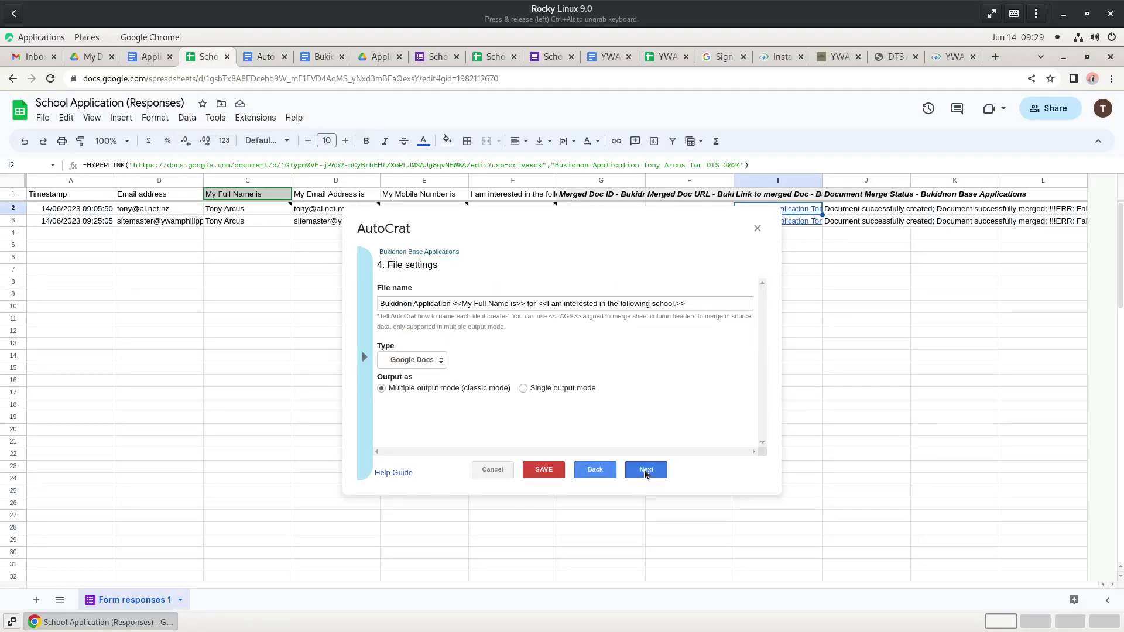
{"action": "left_click", "coordinate": [646, 470]}
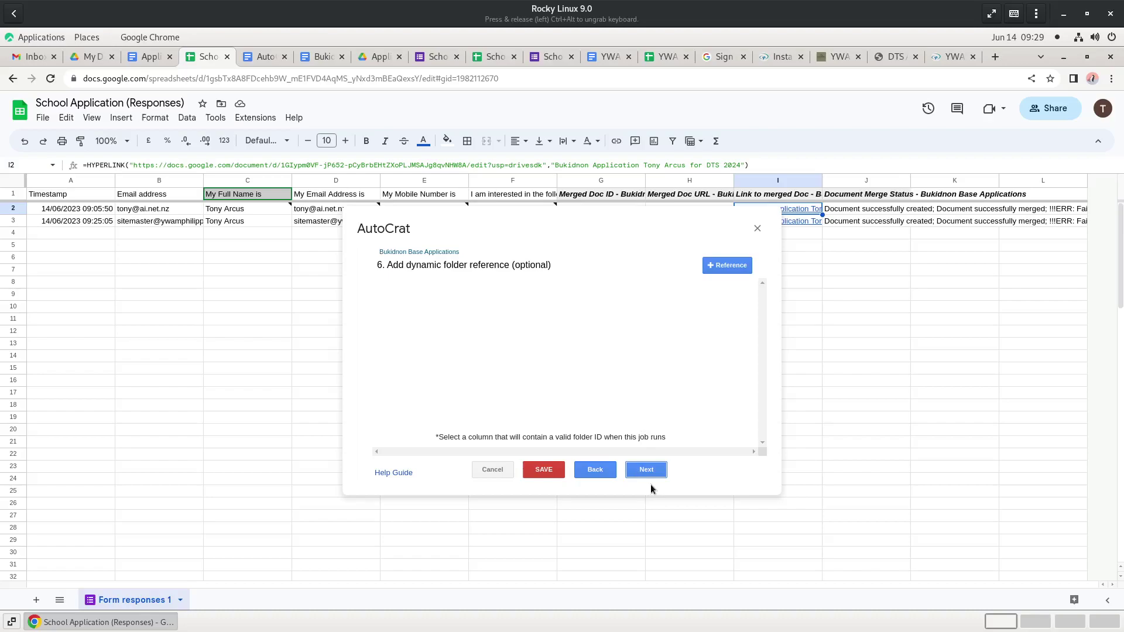
{"action": "left_click", "coordinate": [94, 57]}
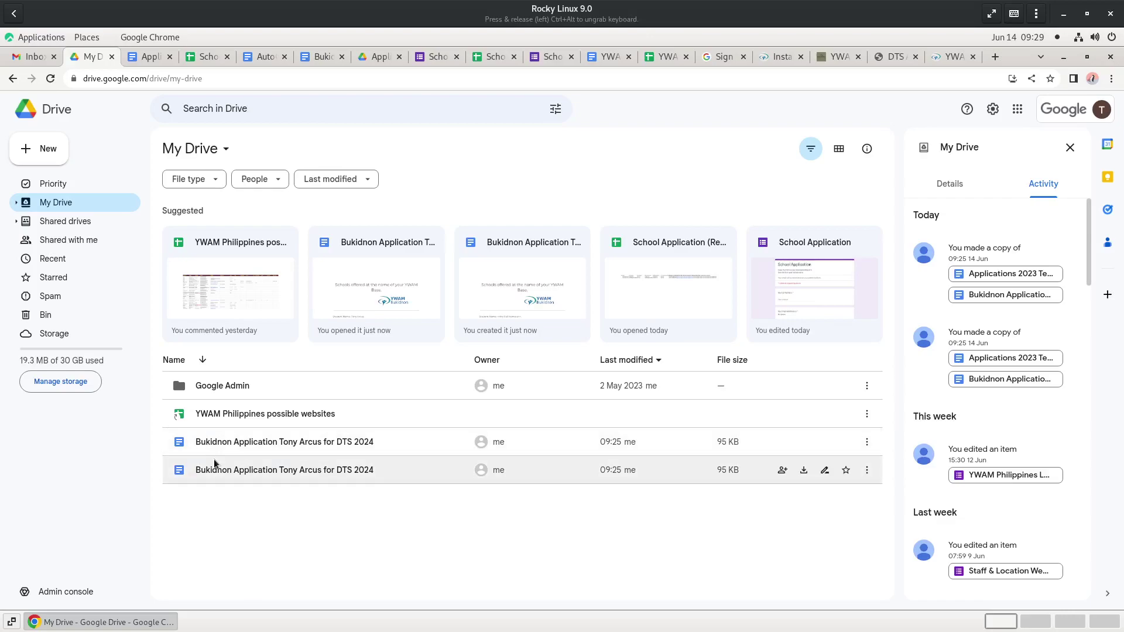
- Select both merged application docs, then expand My Drive, Google Admin and Shared drives in the sidebar
{"action": "left_click", "coordinate": [240, 467]}
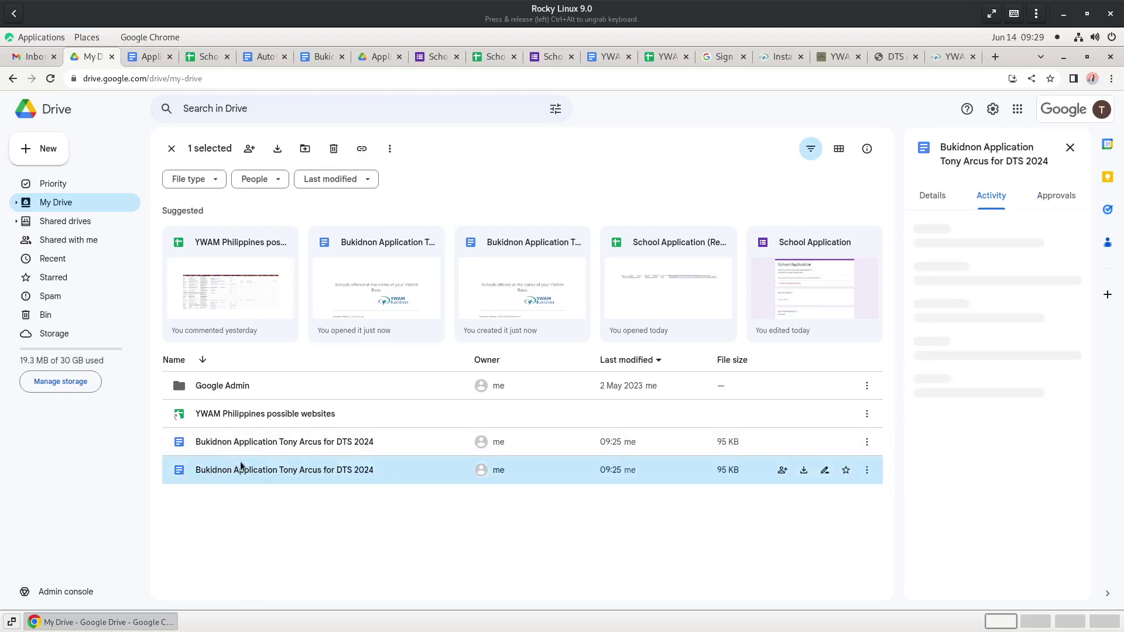
{"action": "left_click", "coordinate": [249, 449], "text": "ctrl"}
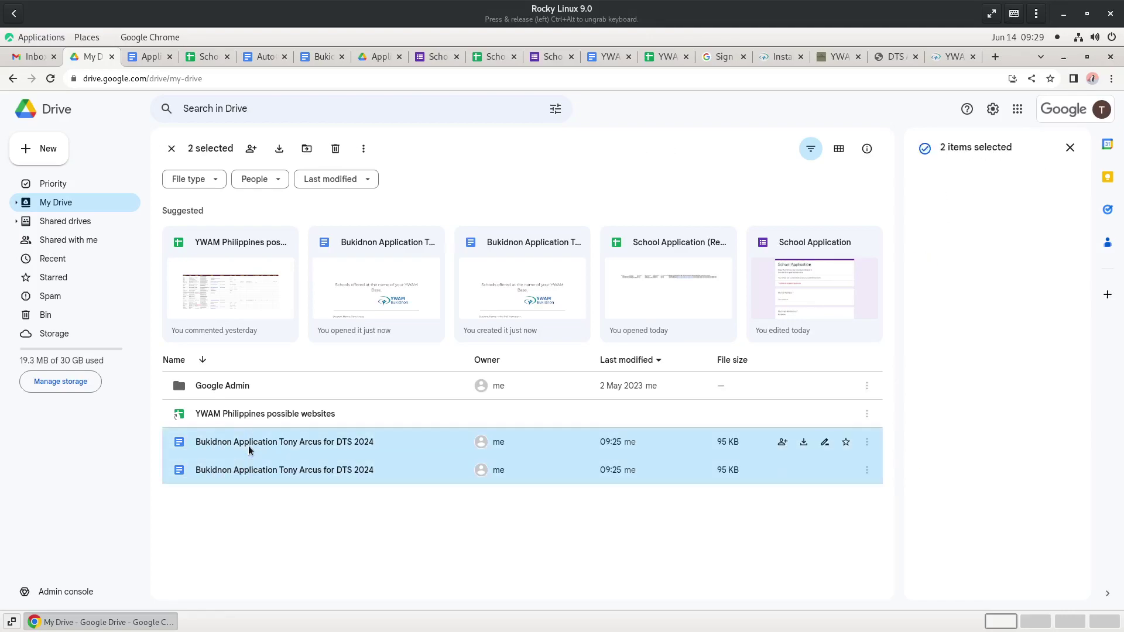
{"action": "left_click", "coordinate": [17, 205]}
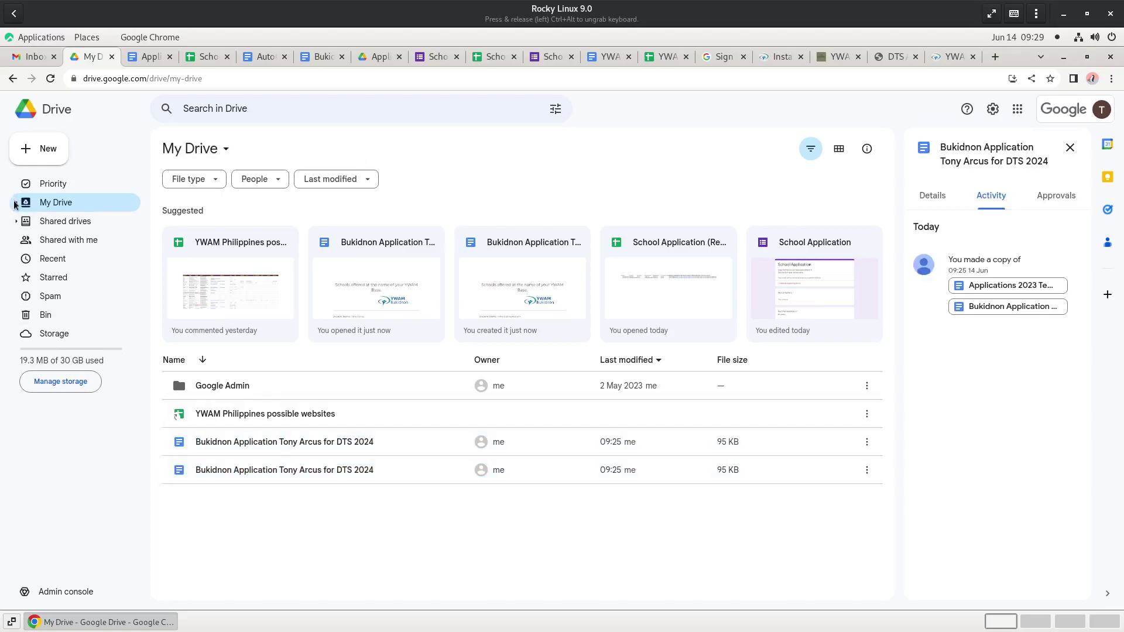
{"action": "left_click", "coordinate": [24, 223]}
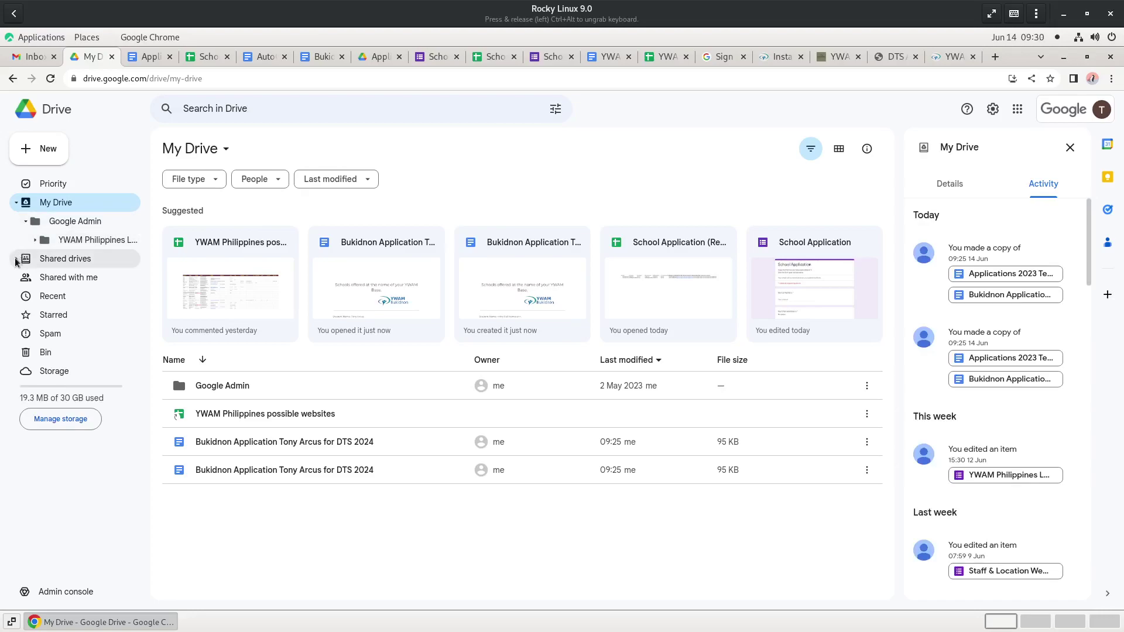
{"action": "left_click", "coordinate": [16, 259]}
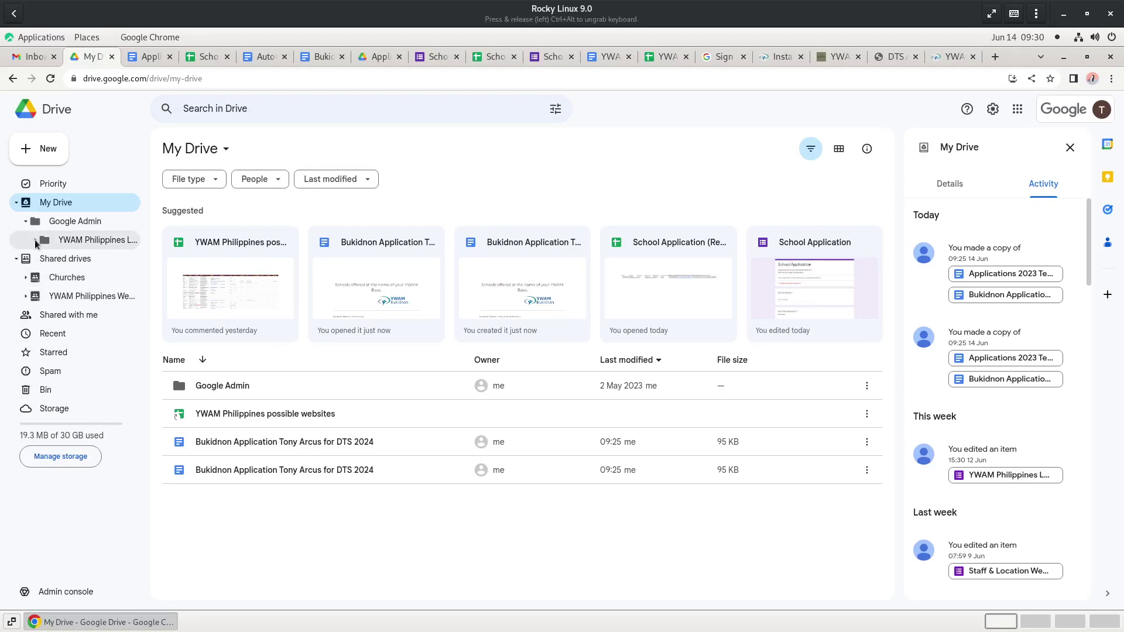
{"action": "left_click", "coordinate": [35, 240]}
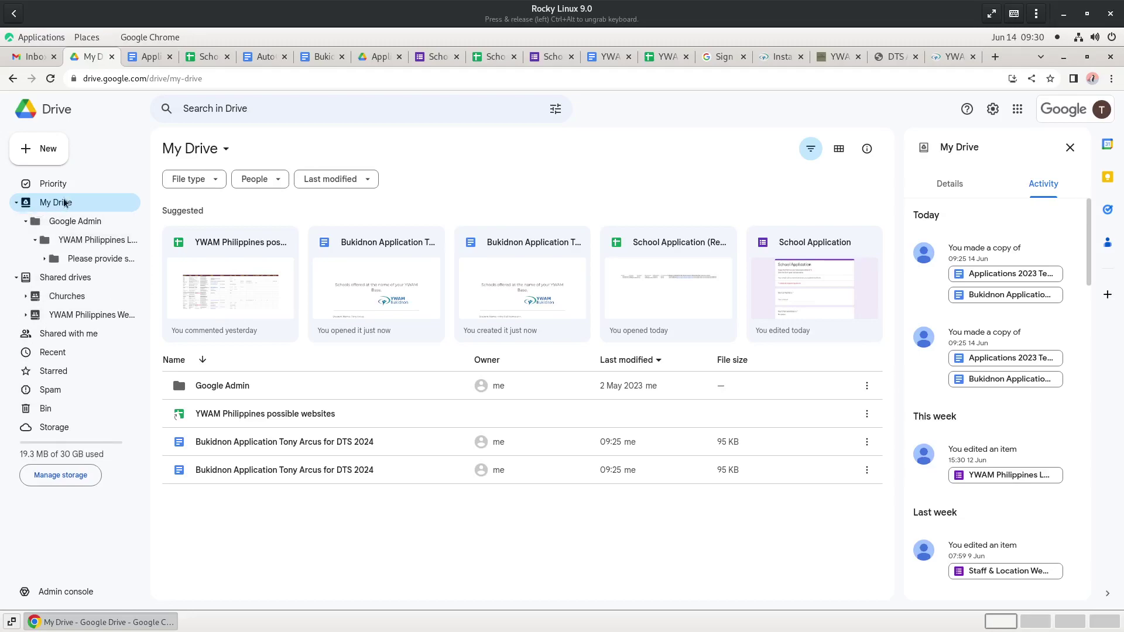
- Create a new folder named 'Applications' in My Drive
{"action": "right_click", "coordinate": [312, 520]}
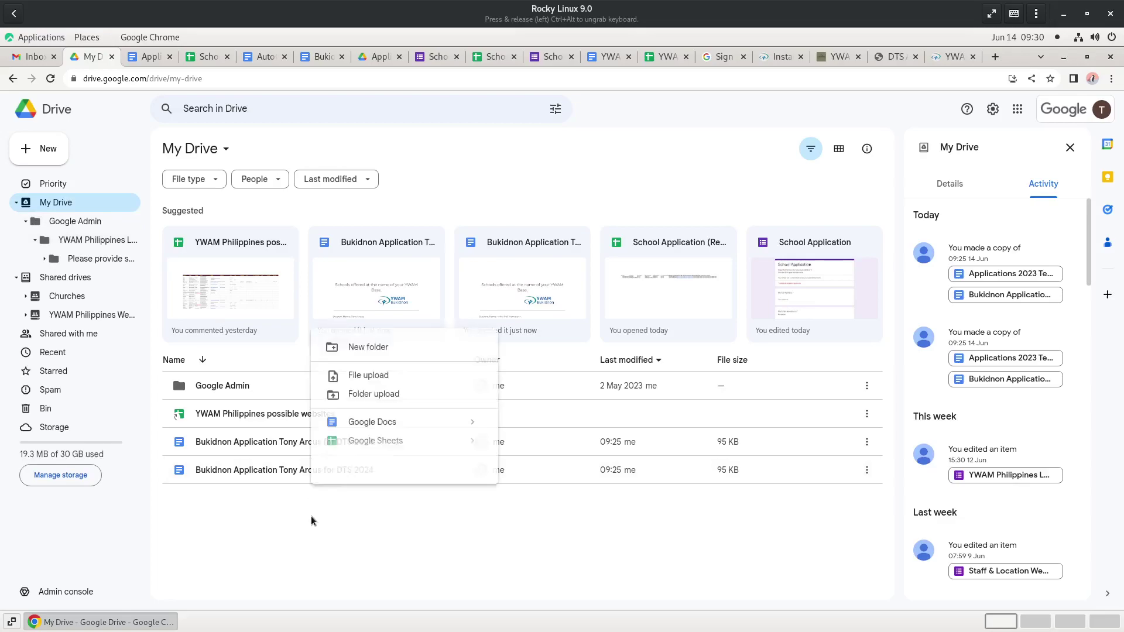
{"action": "left_click", "coordinate": [375, 349]}
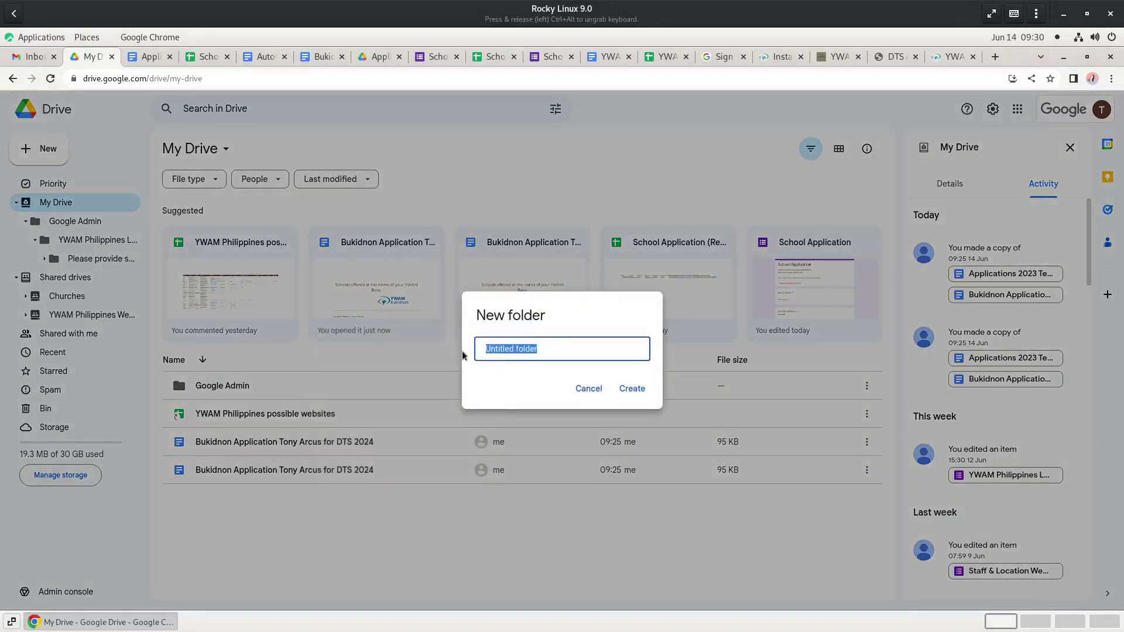
{"action": "type", "text": "Applications"}
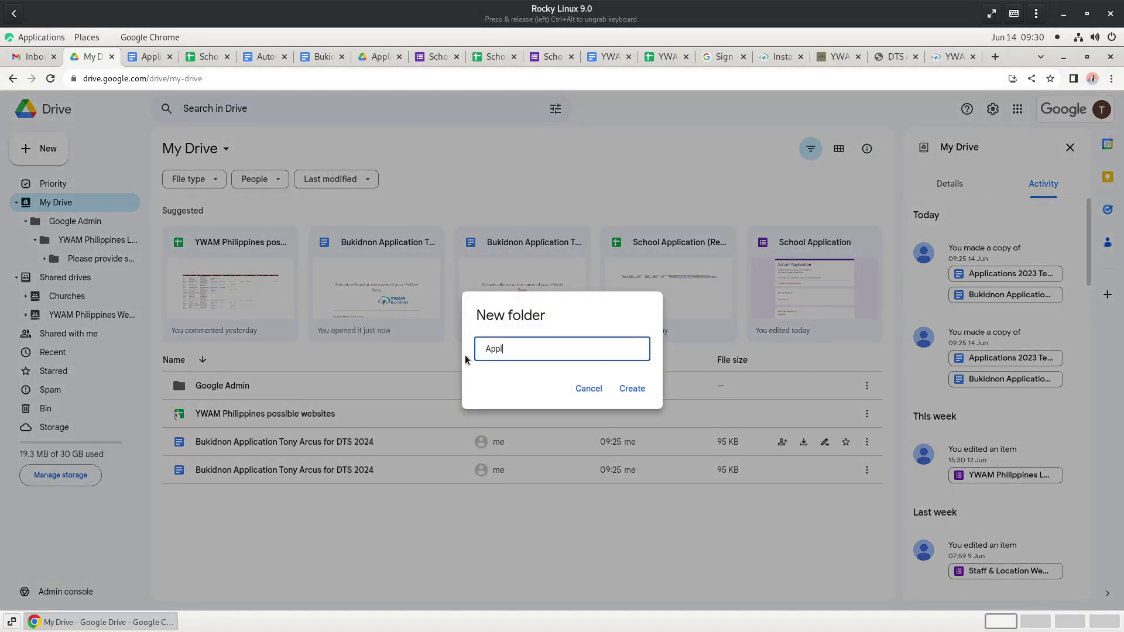
{"action": "key", "text": "Return"}
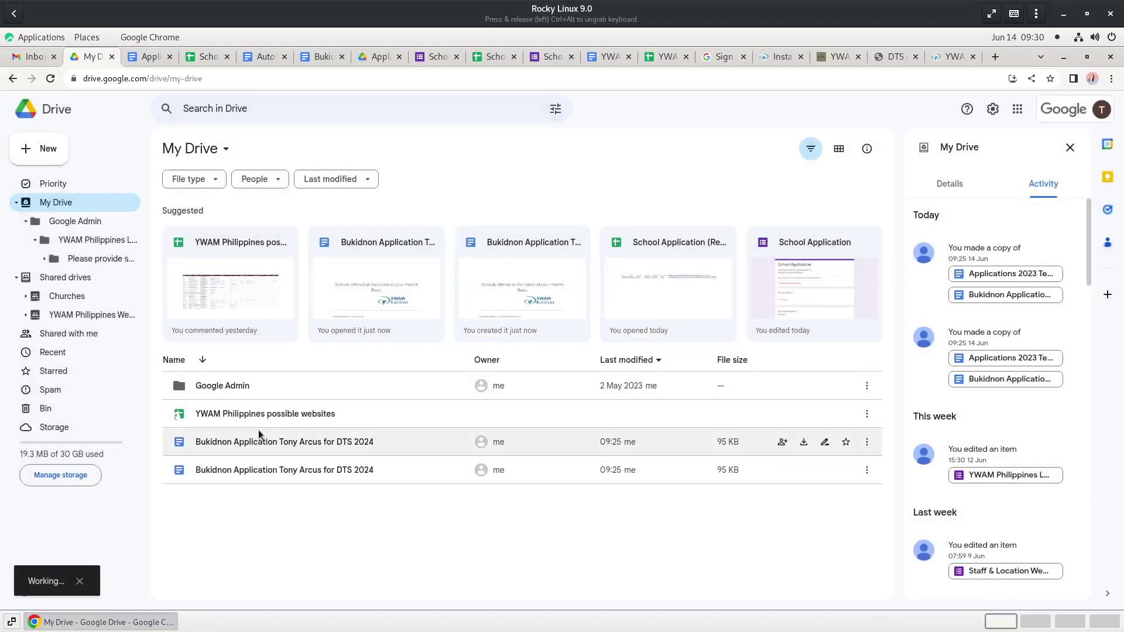
- Inside Applications, create a subfolder named '2023'
{"action": "double_click", "coordinate": [242, 413]}
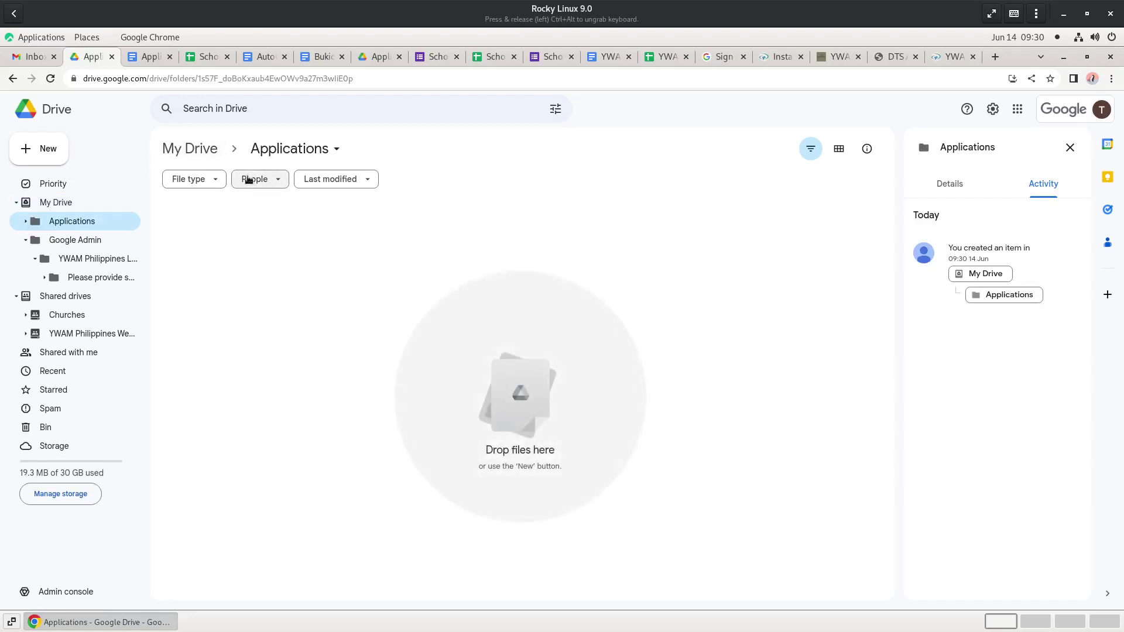
{"action": "left_click", "coordinate": [32, 153]}
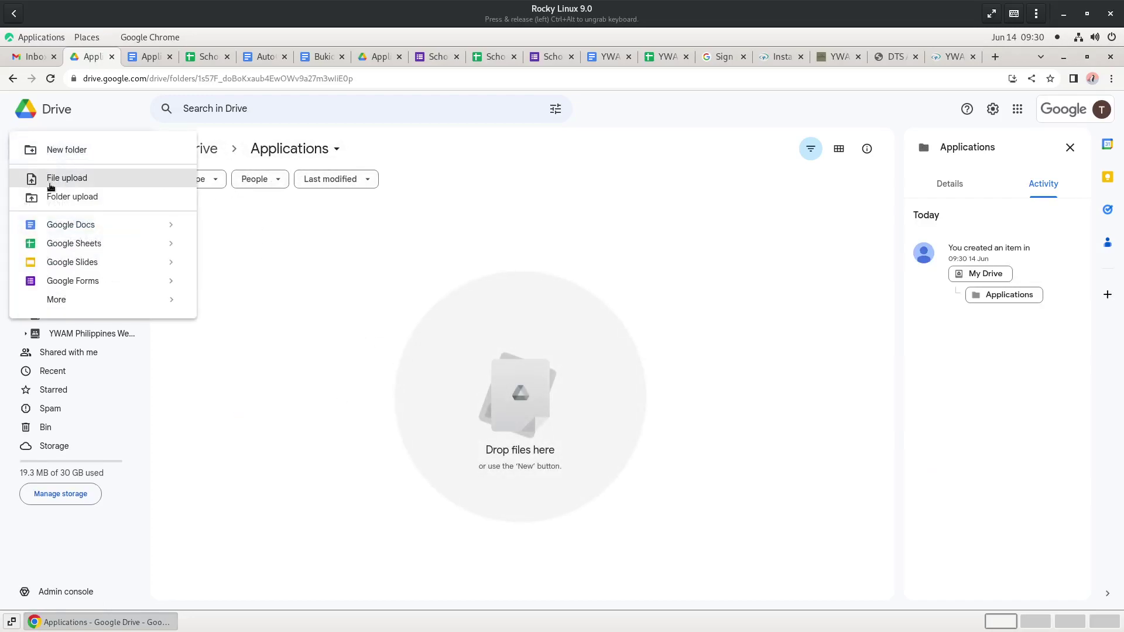
{"action": "left_click", "coordinate": [60, 149]}
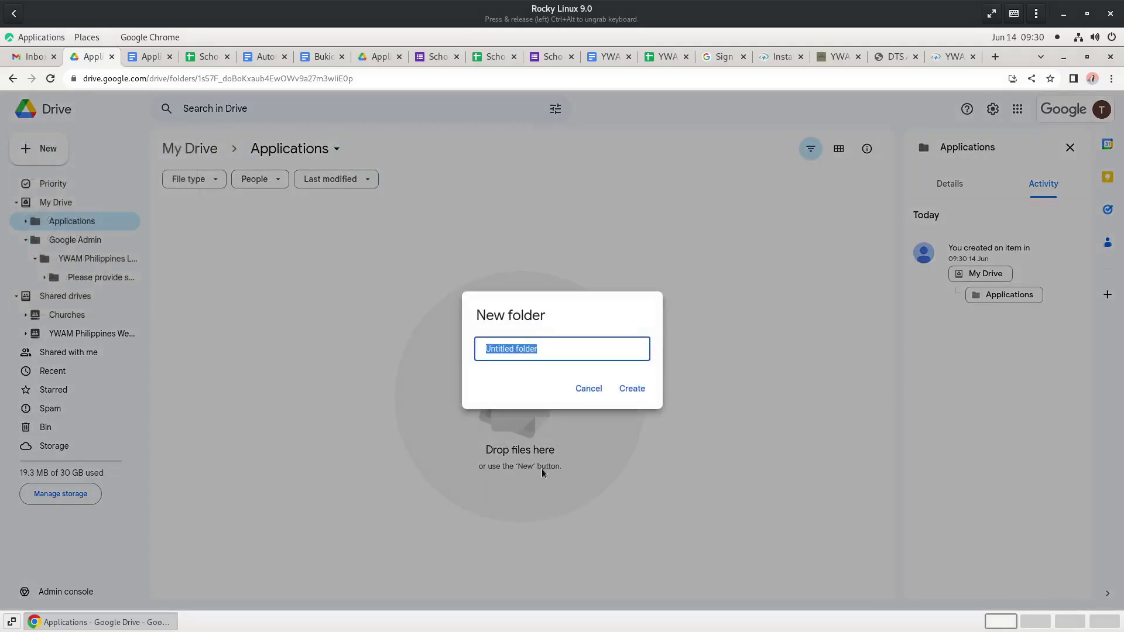
{"action": "type", "text": "2023"}
{"action": "key", "text": "Return"}
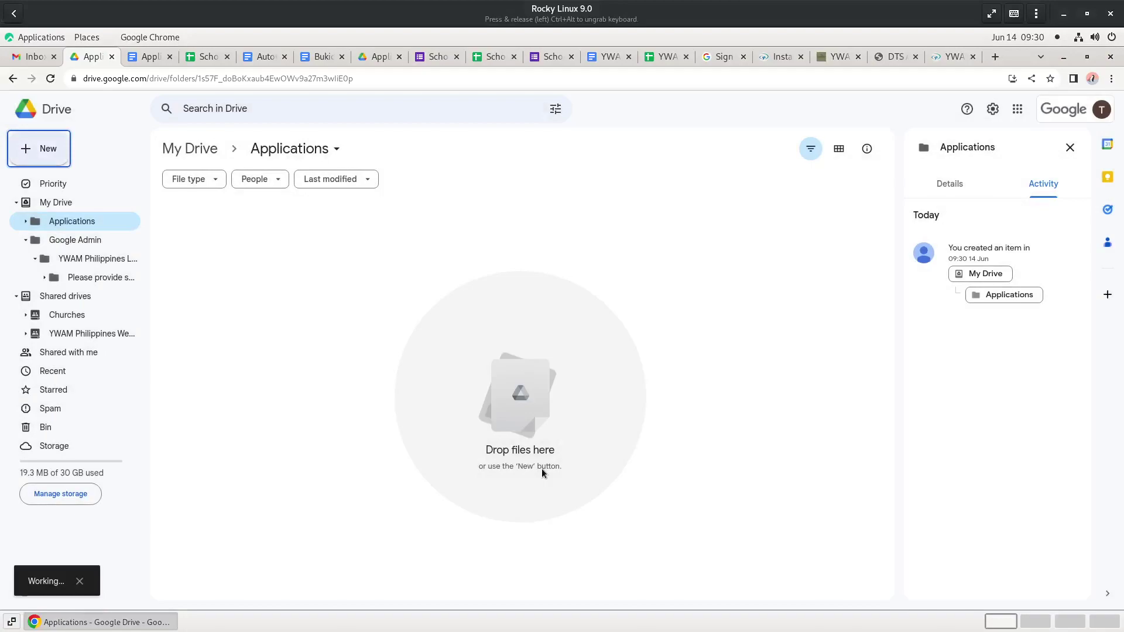
{"action": "left_click", "coordinate": [205, 58]}
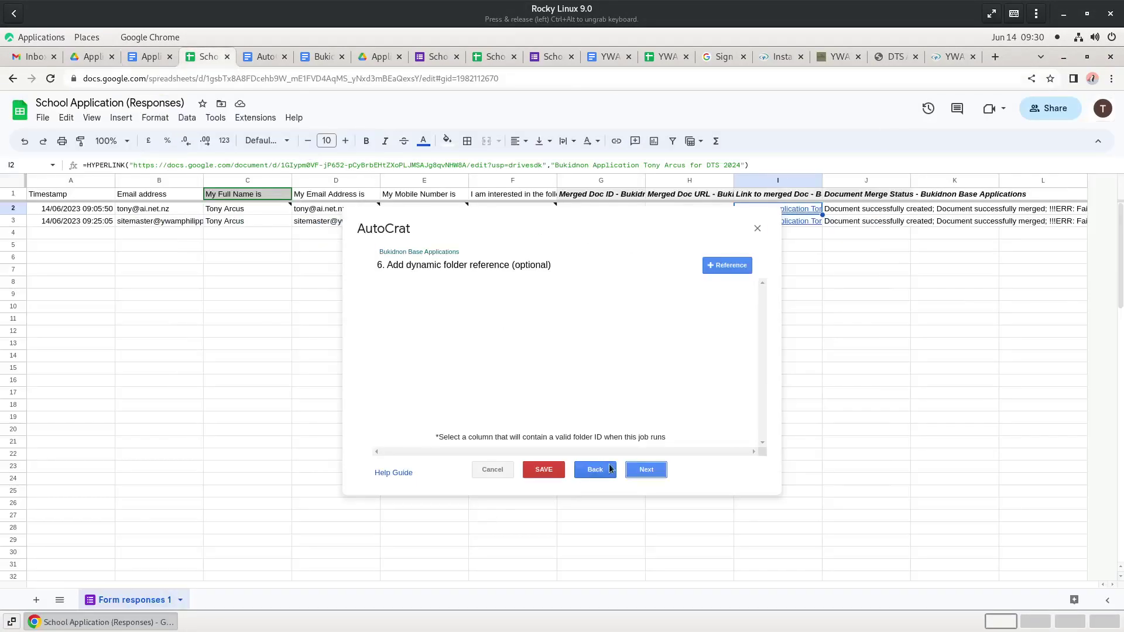
- Replace the job's '2023 Applications' destination with the new 2023 folder
{"action": "left_click", "coordinate": [598, 471]}
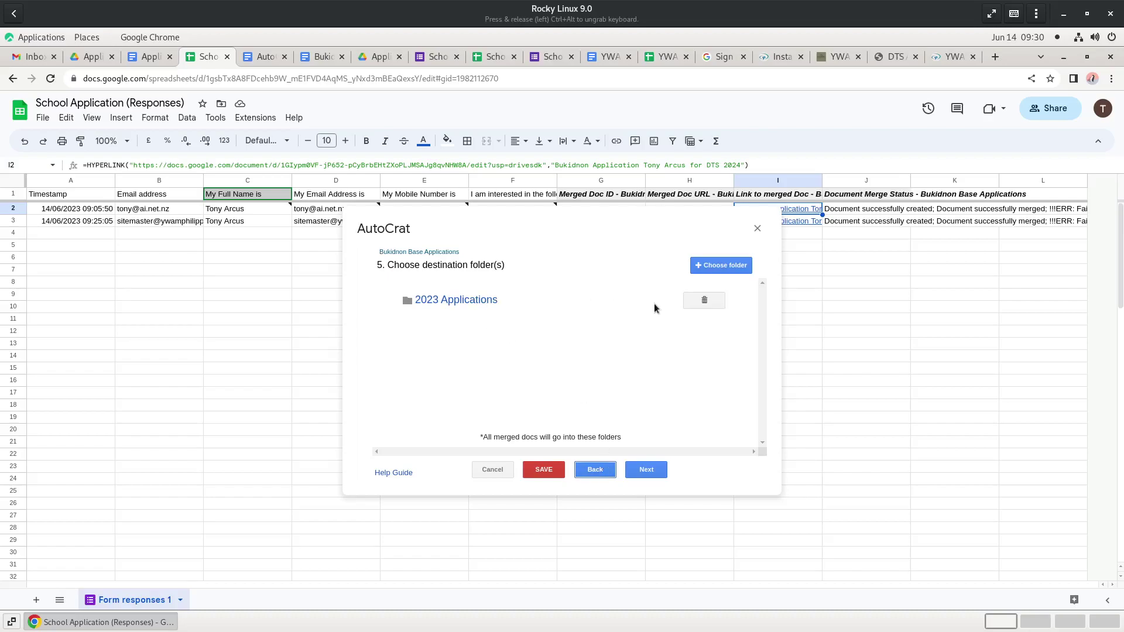
{"action": "left_click", "coordinate": [705, 301]}
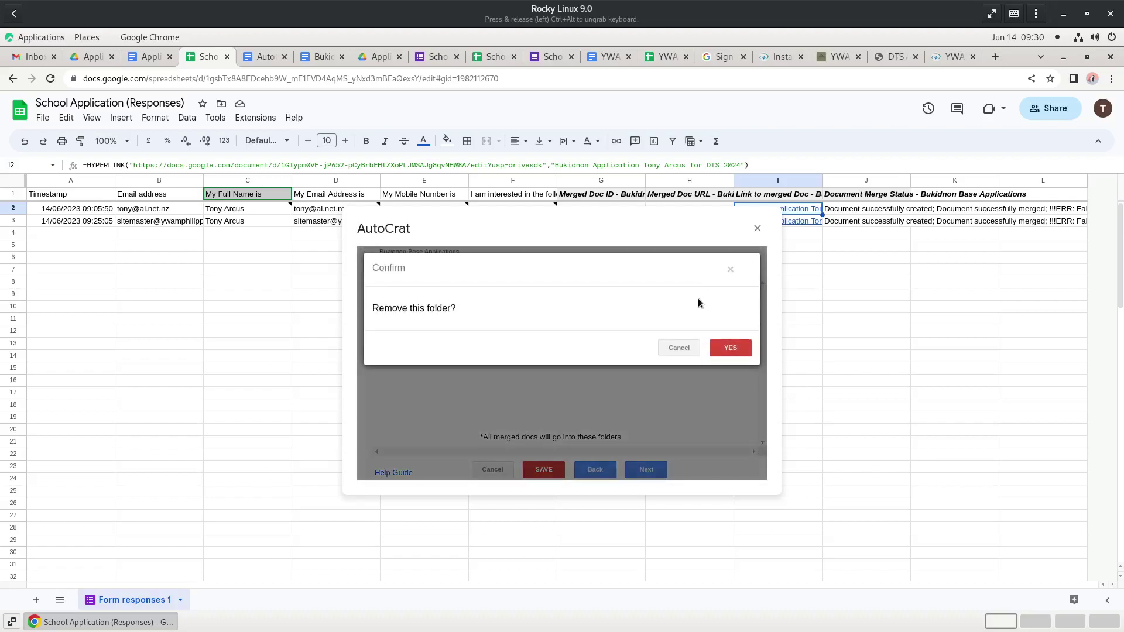
{"action": "left_click", "coordinate": [730, 345]}
{"action": "left_click", "coordinate": [725, 268]}
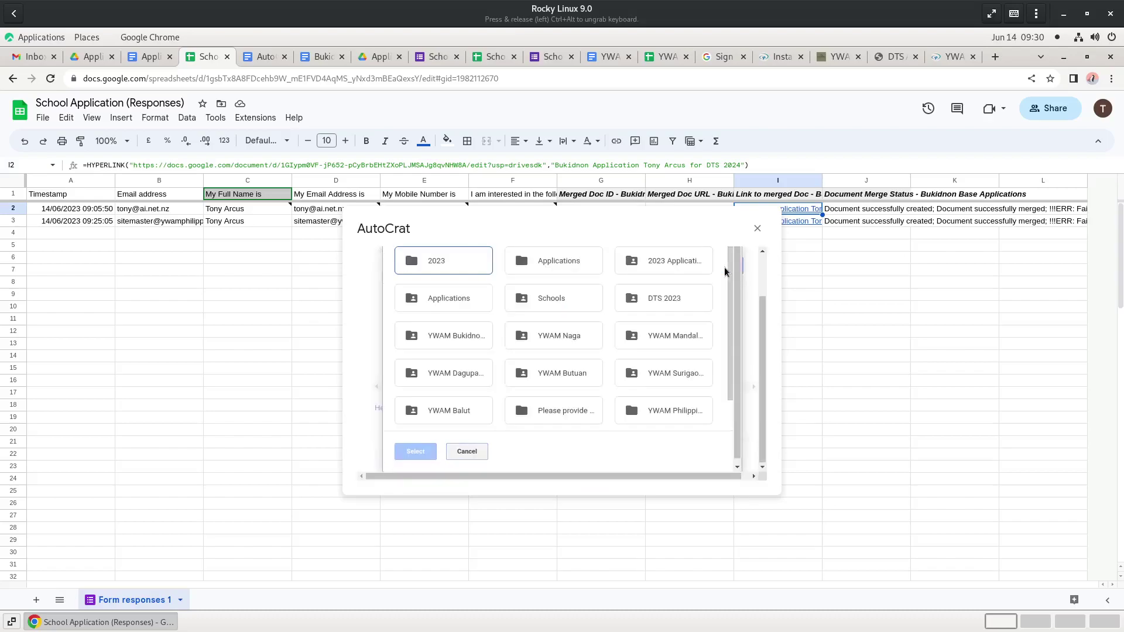
{"action": "left_click", "coordinate": [421, 262]}
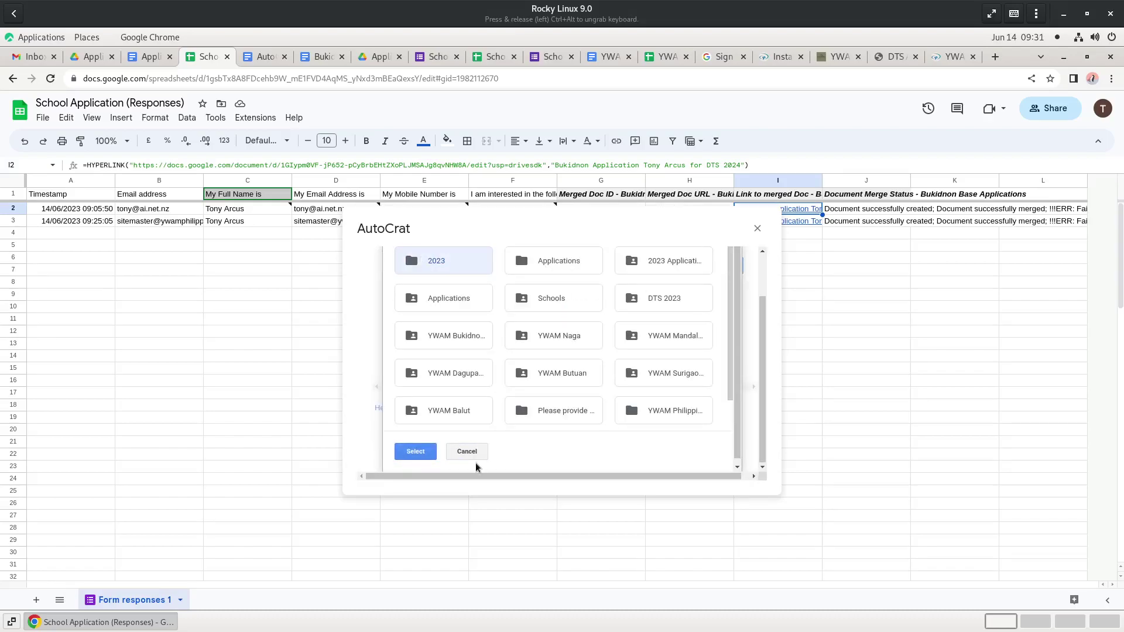
{"action": "left_click", "coordinate": [422, 457]}
- Advance through the remaining steps to the triggers and save the Bukidnon Base Applications job
{"action": "left_click", "coordinate": [646, 470]}
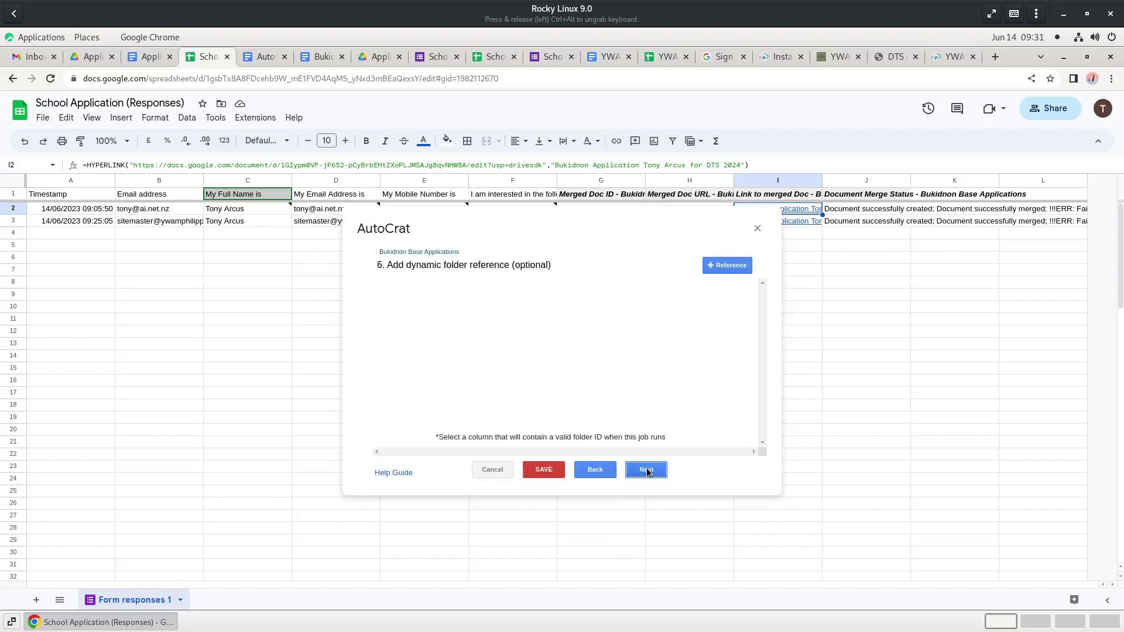
{"action": "left_click", "coordinate": [646, 471]}
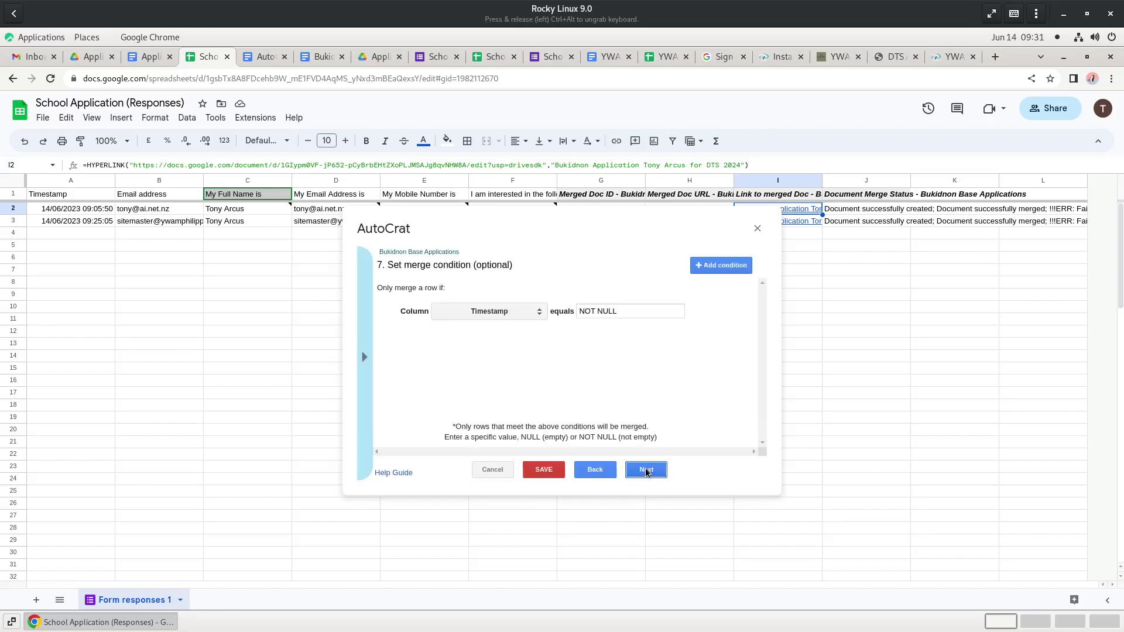
{"action": "left_click", "coordinate": [646, 471]}
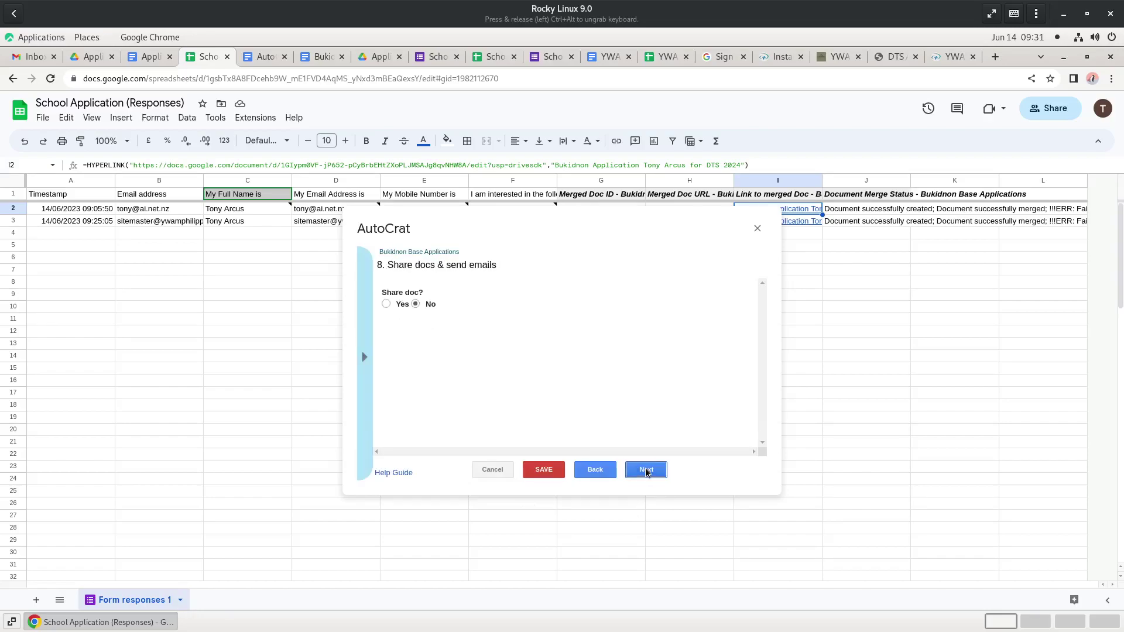
{"action": "left_click", "coordinate": [646, 471]}
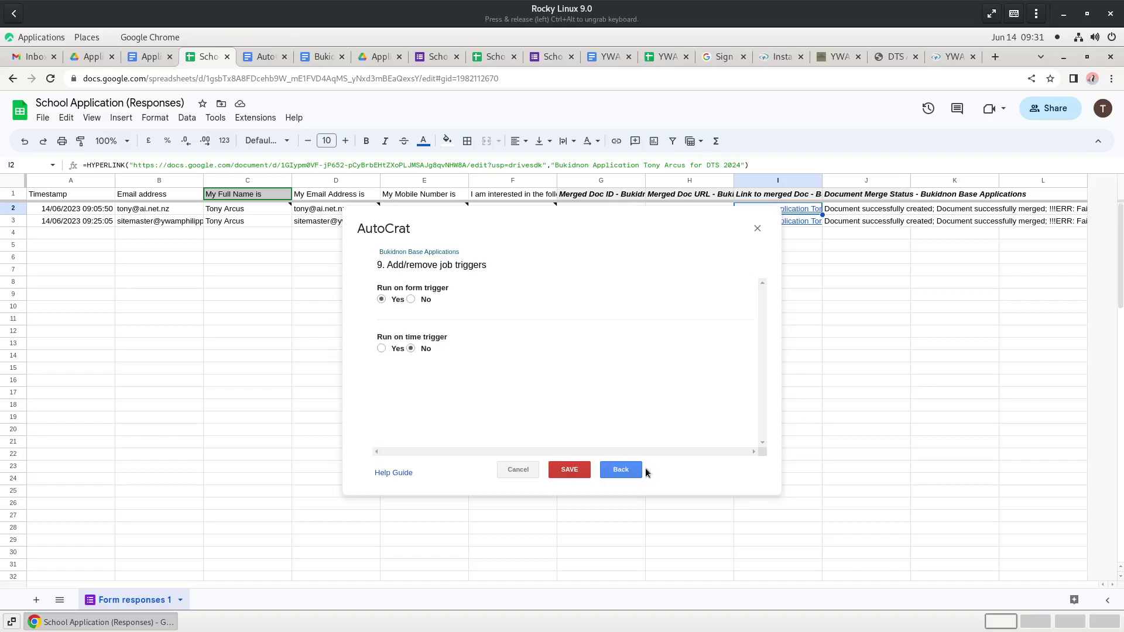
{"action": "left_click", "coordinate": [569, 471]}
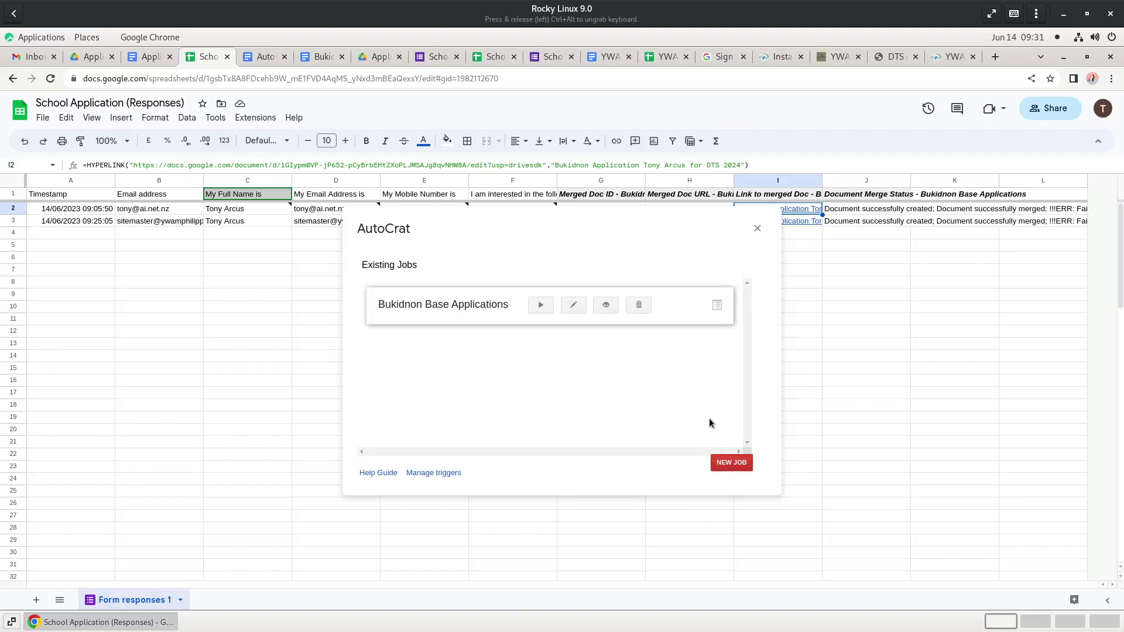
- Close the AutoCrat job window to reveal the School Application (Responses) sheet
{"action": "left_click", "coordinate": [758, 228]}
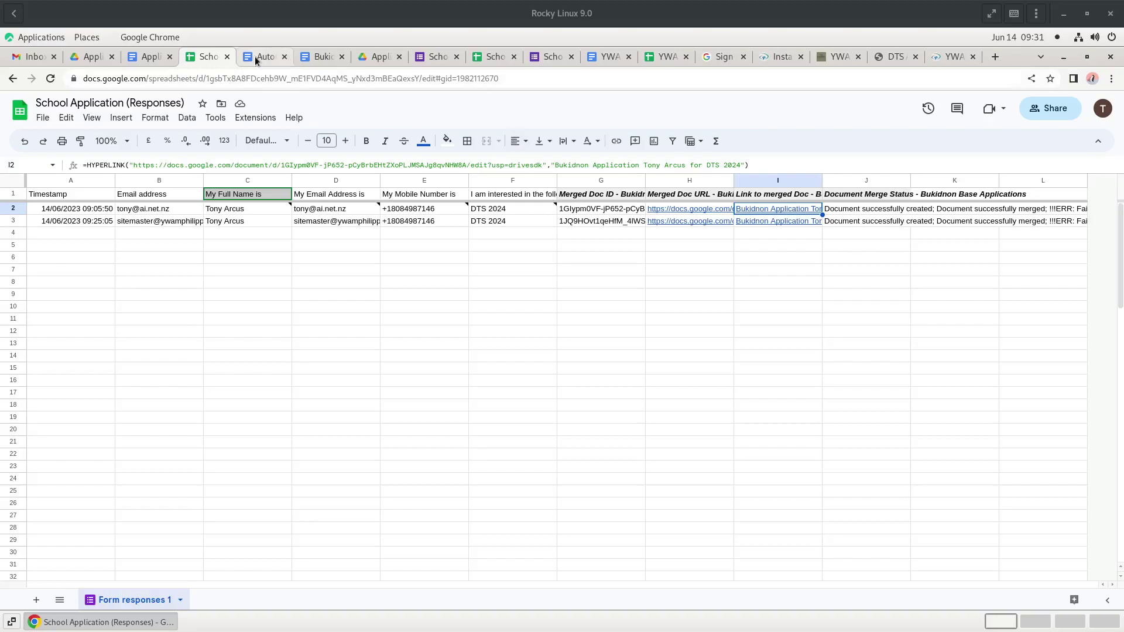
- Change the form URL ending from formResponse to viewform, submit an SBS 2023 application, and check the sheet
{"action": "left_click", "coordinate": [539, 56]}
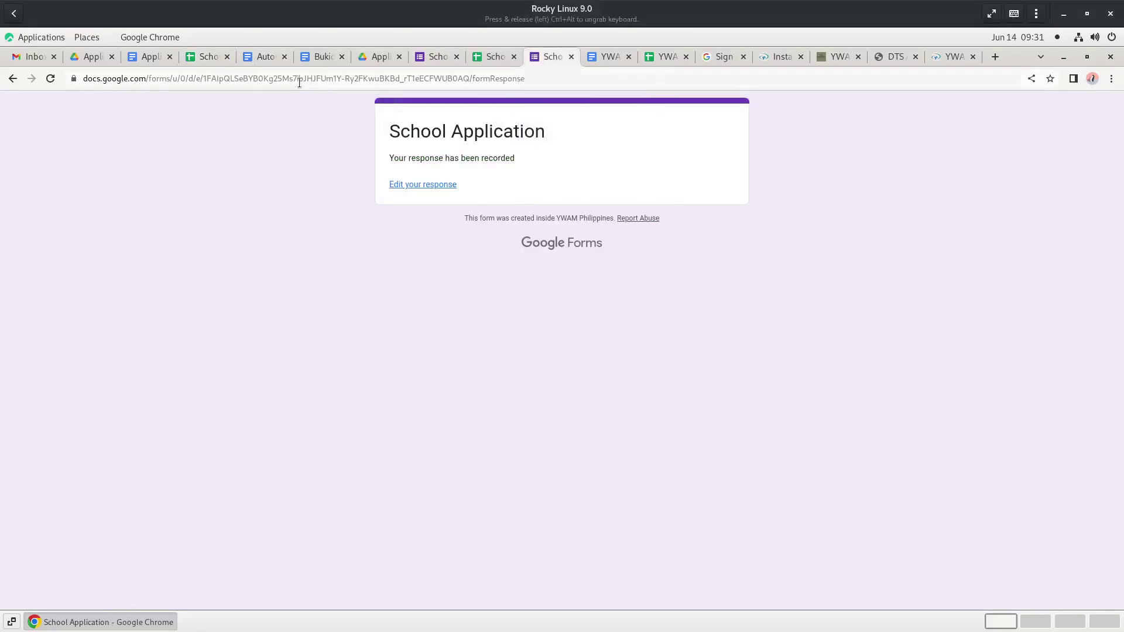
{"action": "left_click", "coordinate": [552, 78]}
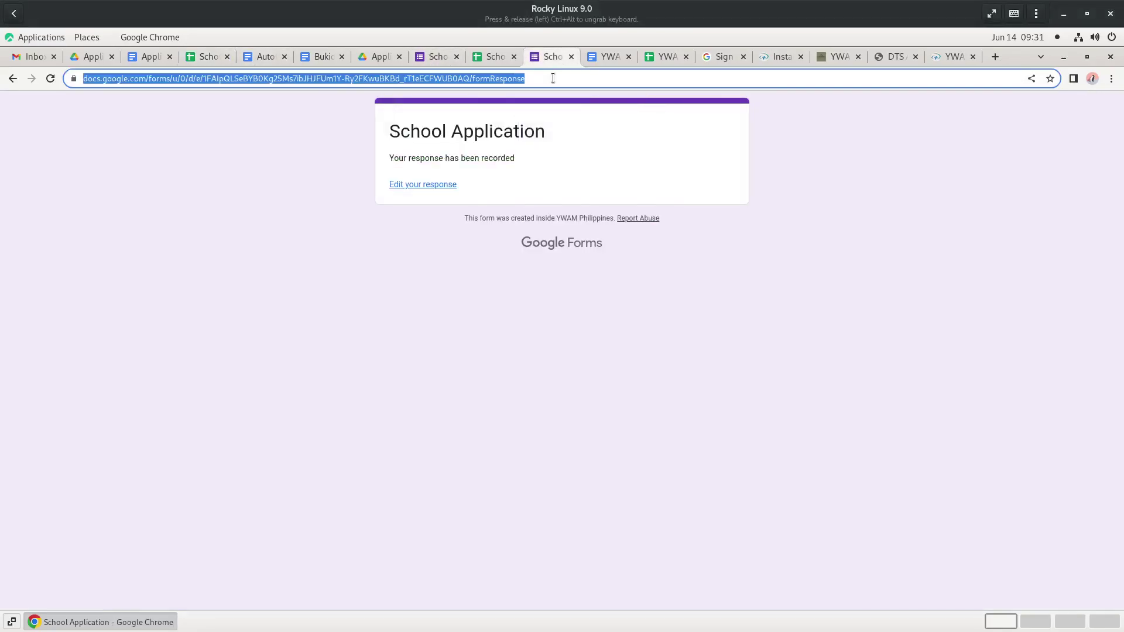
{"action": "left_click", "coordinate": [552, 78]}
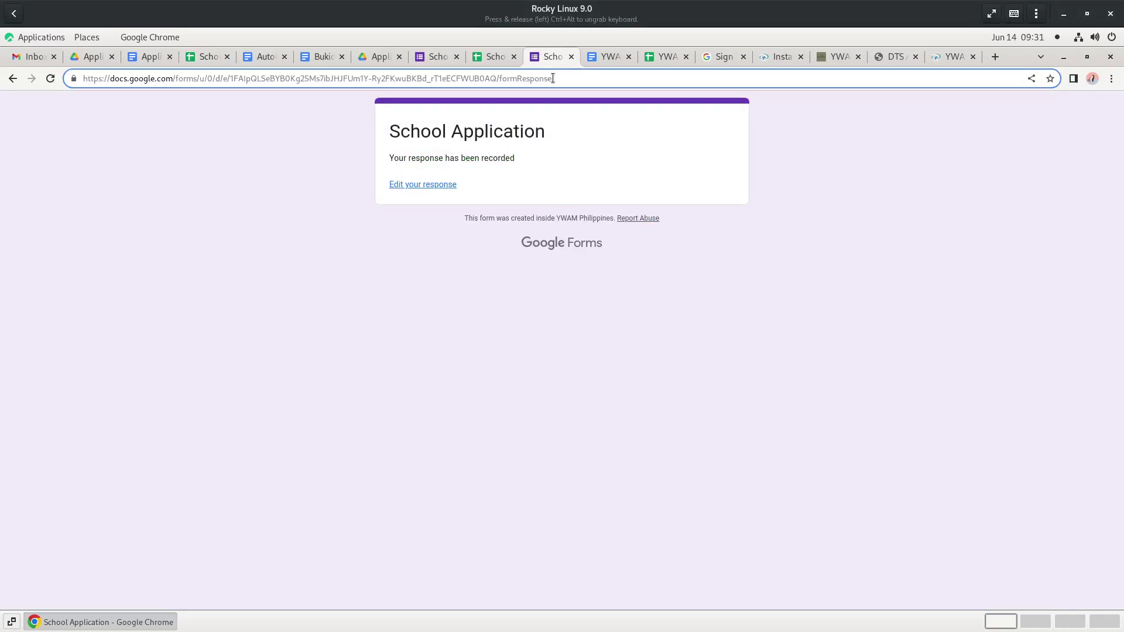
{"action": "left_click_drag", "start_coordinate": [553, 78], "coordinate": [501, 78]}
{"action": "type", "text": "view"}
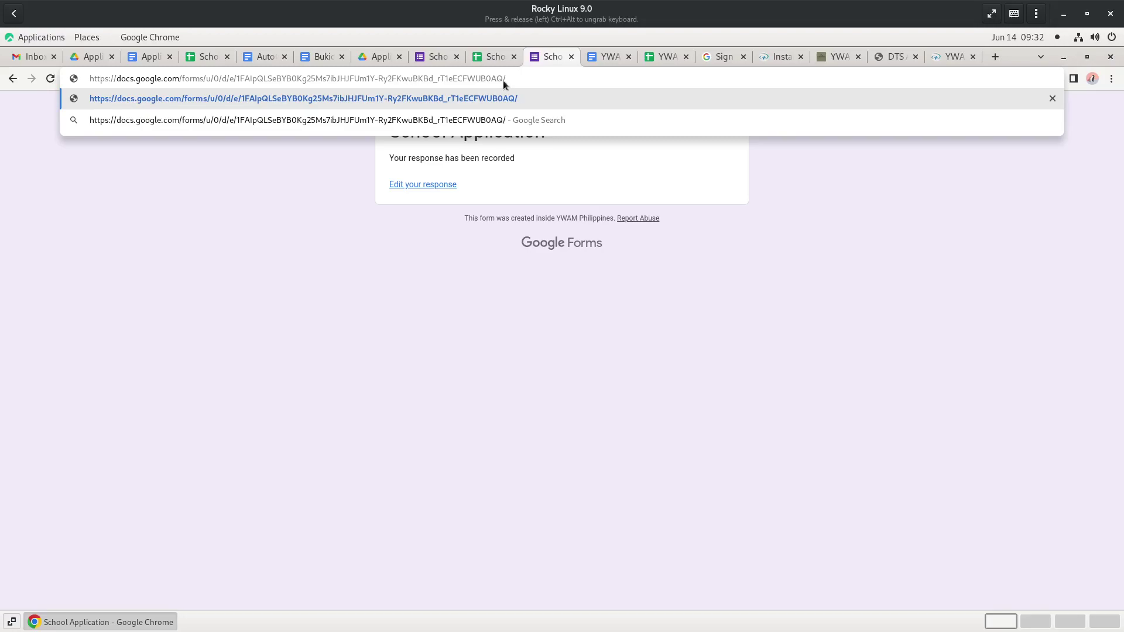
{"action": "type", "text": "form"}
{"action": "key", "text": "ctrl+a"}
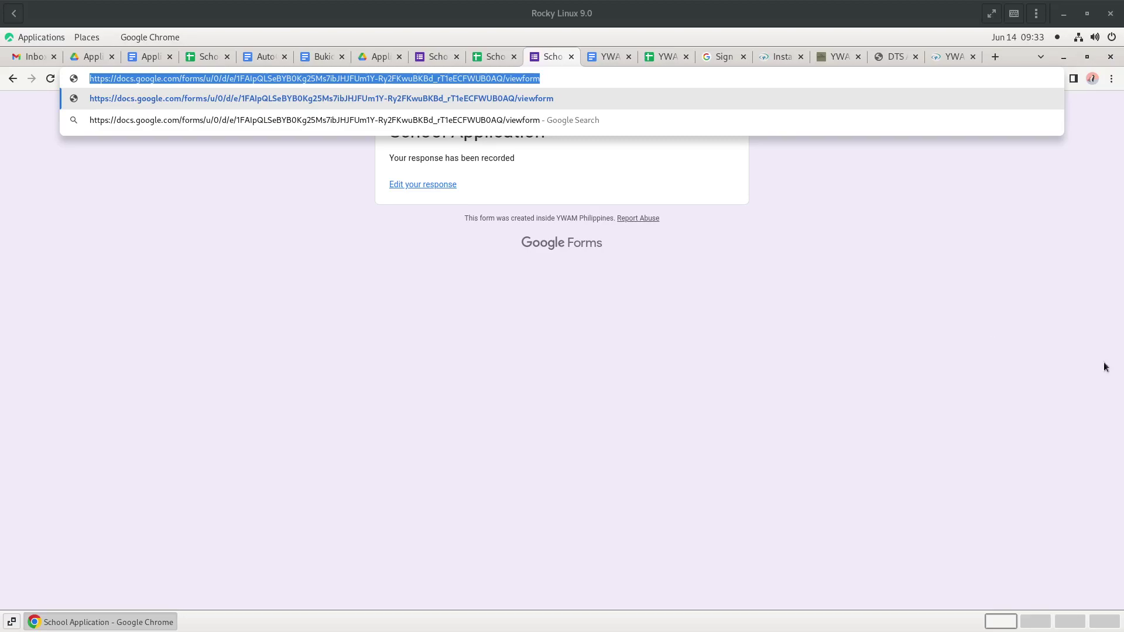
{"action": "left_click", "coordinate": [201, 59]}
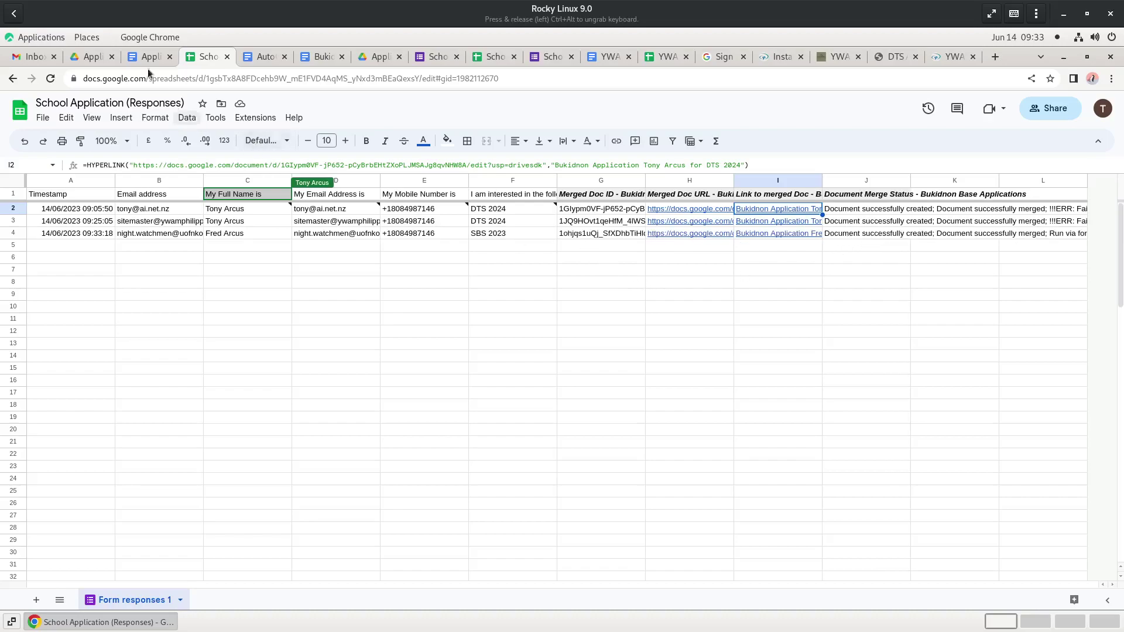
- Open the 2023 folder in Drive and its merged SBS 2023 Bukidnon Application document
{"action": "left_click", "coordinate": [89, 57]}
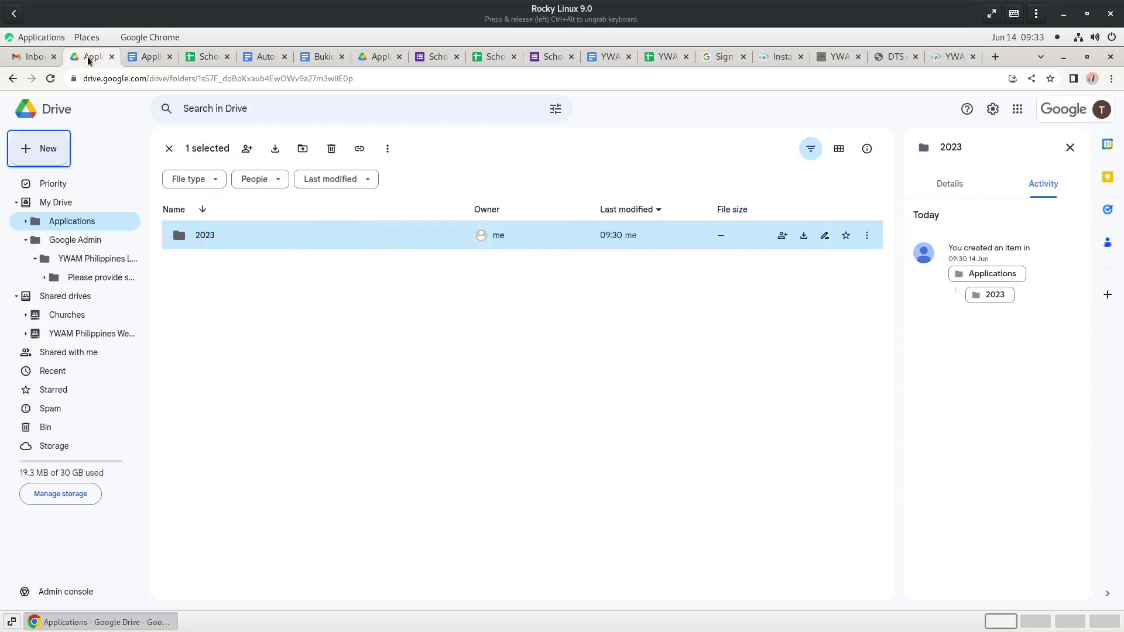
{"action": "double_click", "coordinate": [186, 239]}
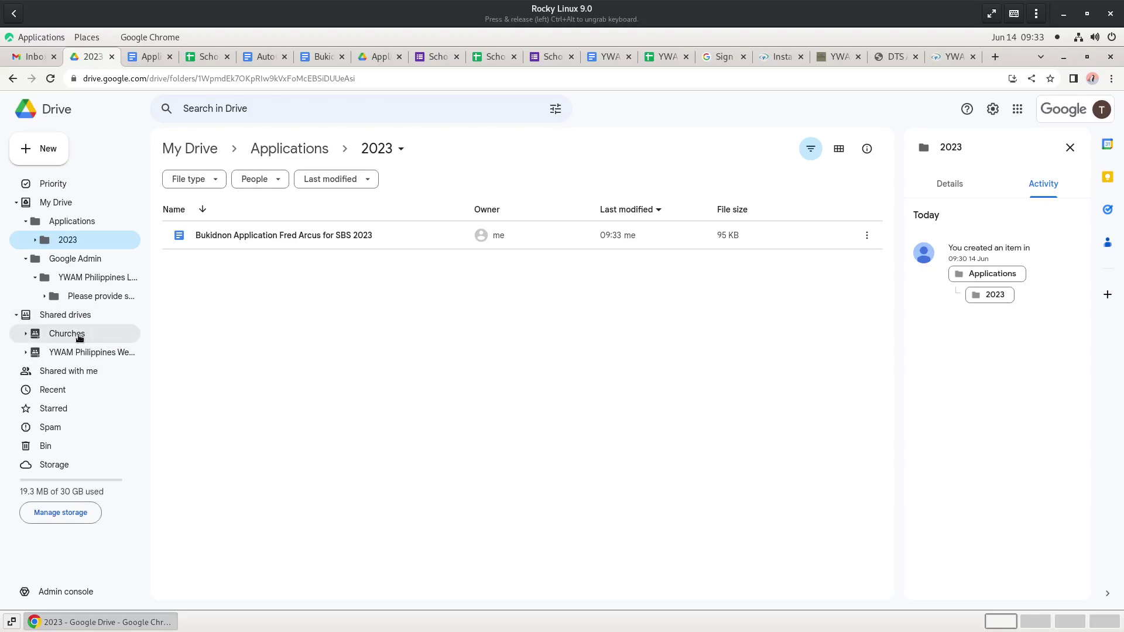
{"action": "double_click", "coordinate": [328, 236]}
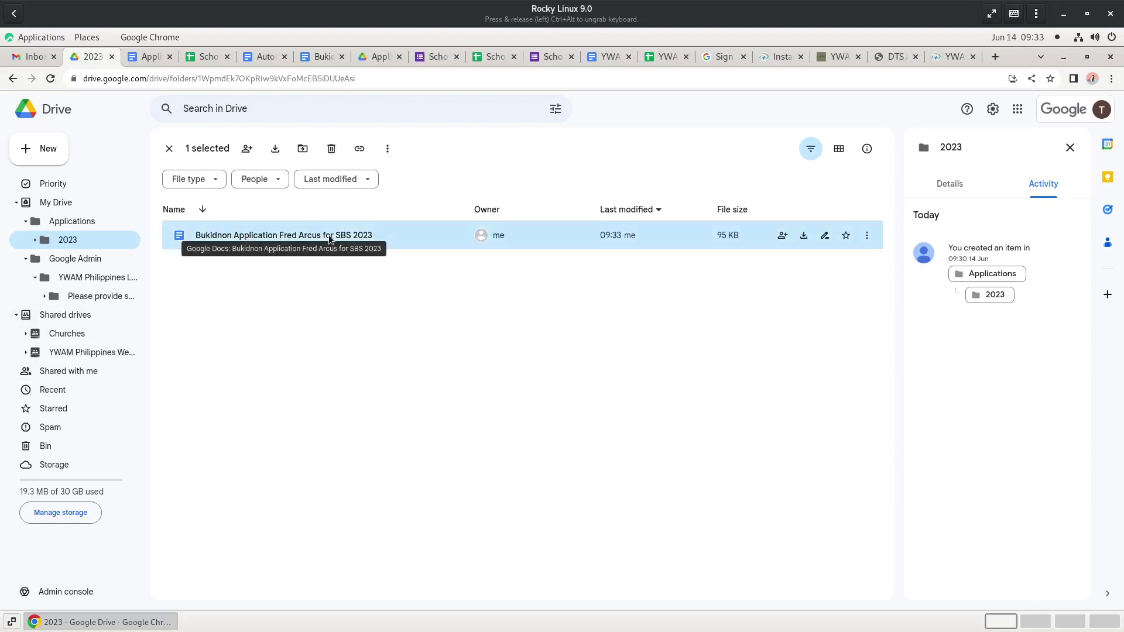